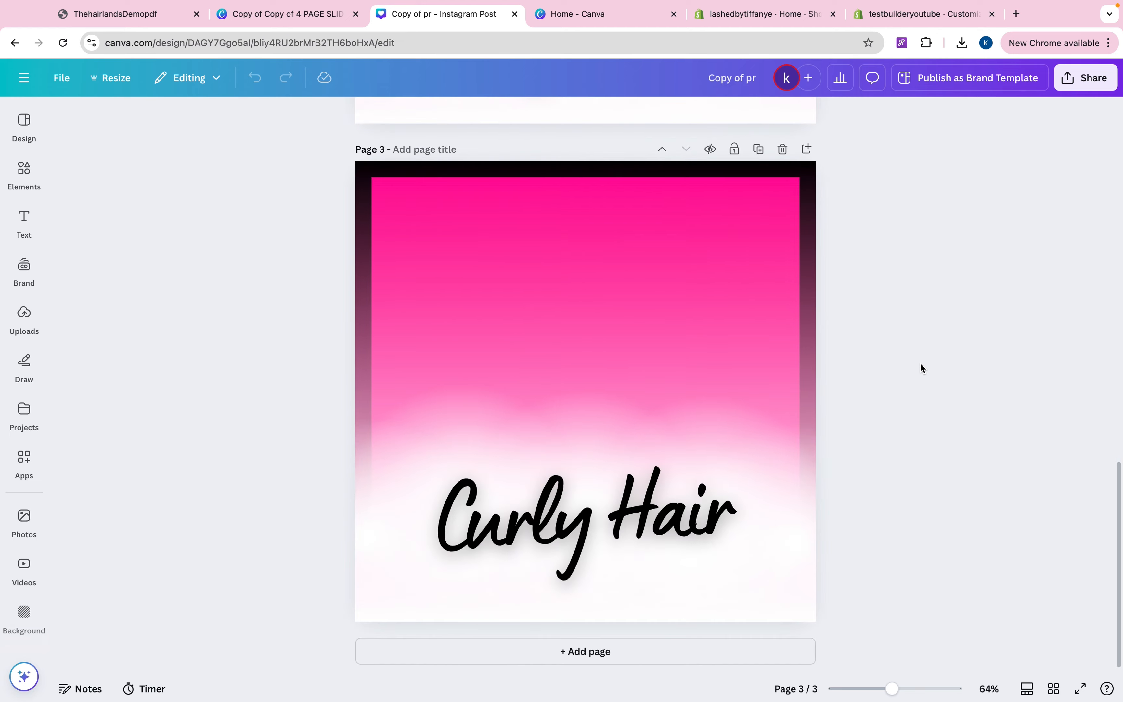
- Switch to the Shopify store's themes page, open the thehairlanddemo-4 theme for customizing and review its home page sections
{"action": "scroll", "coordinate": [920, 367], "scroll_direction": "up", "scroll_amount": 15}
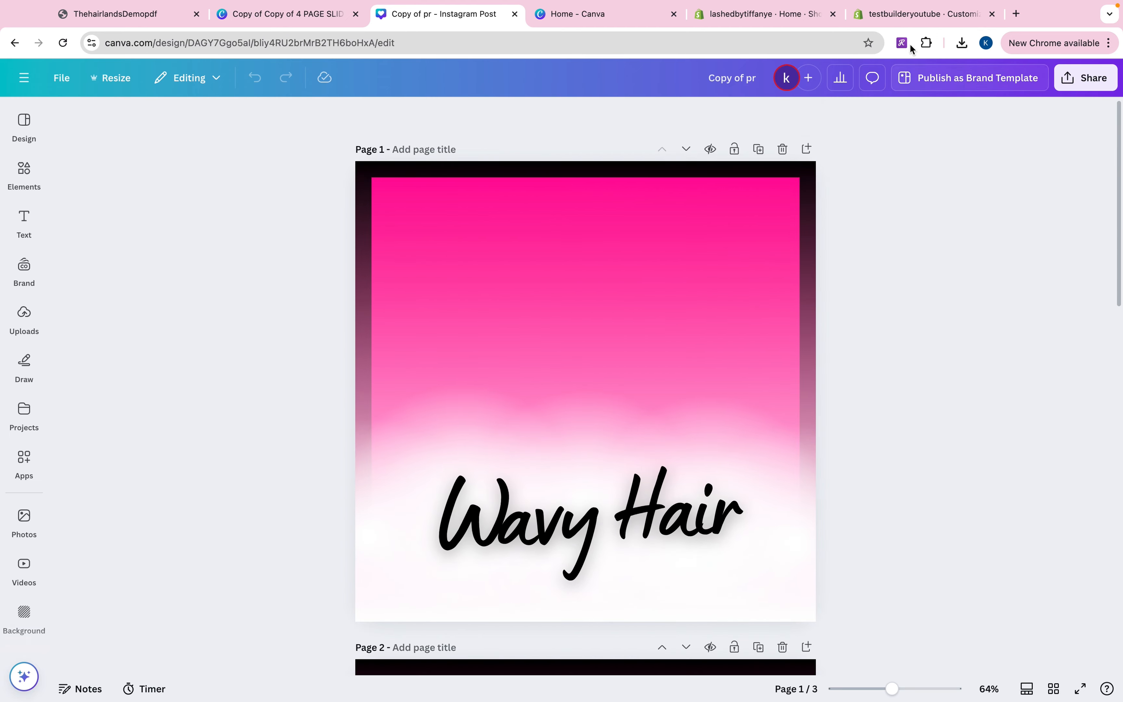
{"action": "left_click", "coordinate": [919, 18]}
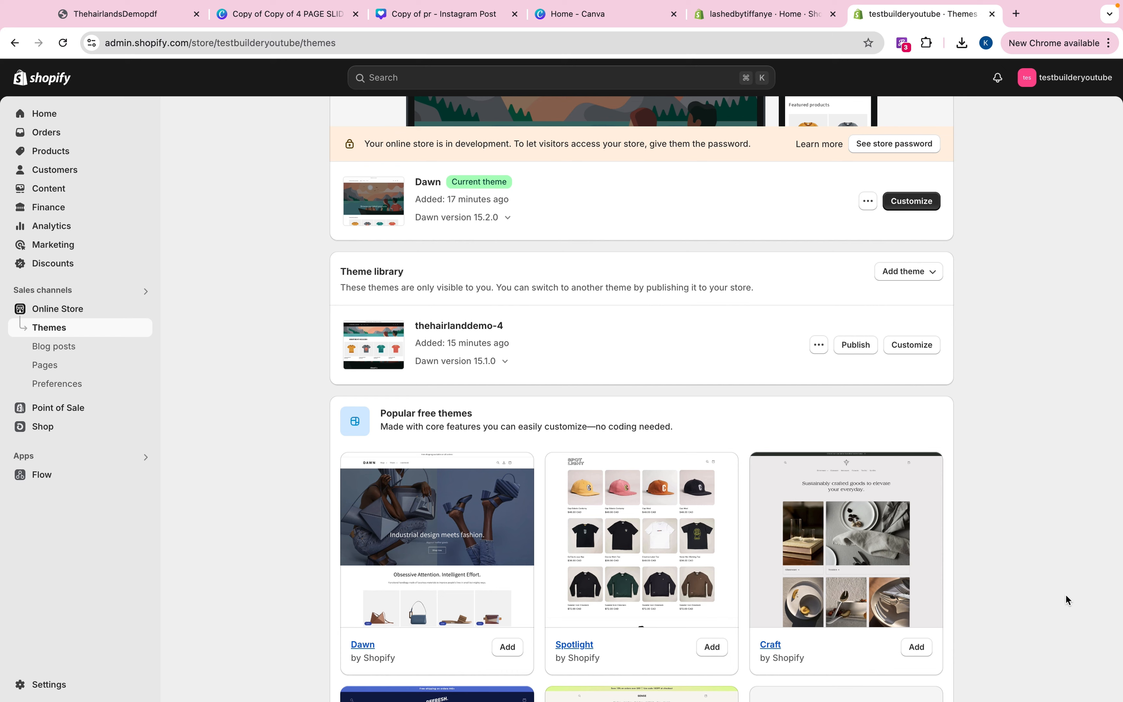
{"action": "left_click", "coordinate": [927, 347]}
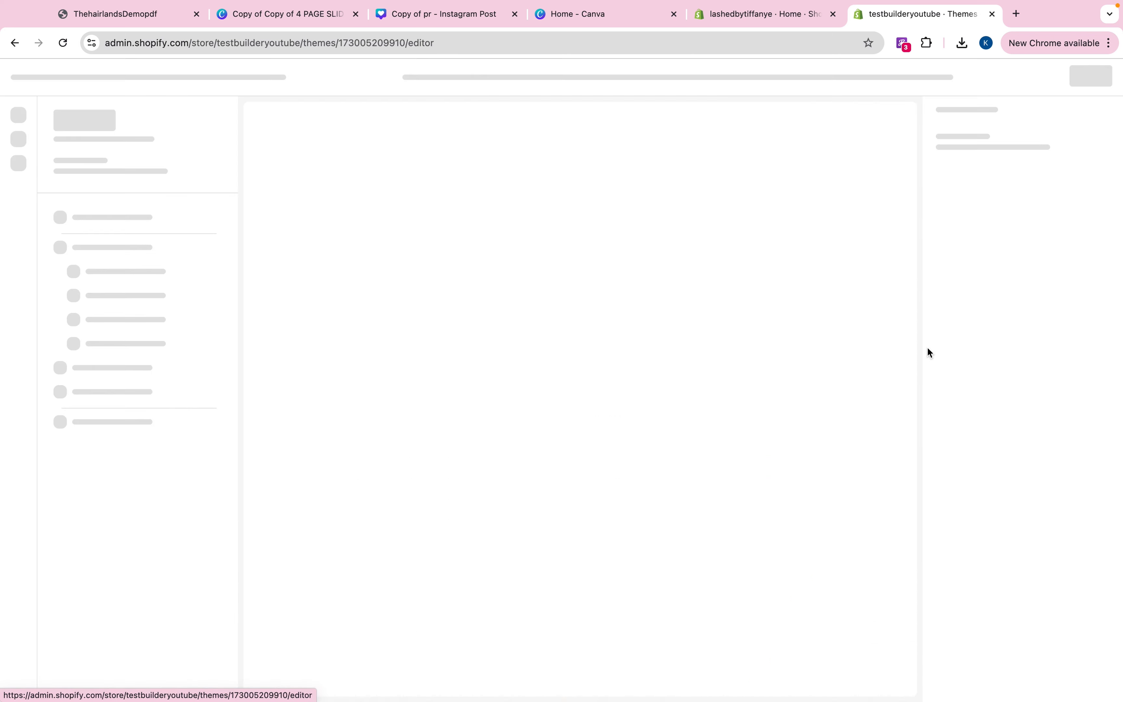
{"action": "scroll", "coordinate": [728, 436], "scroll_direction": "down", "scroll_amount": 10}
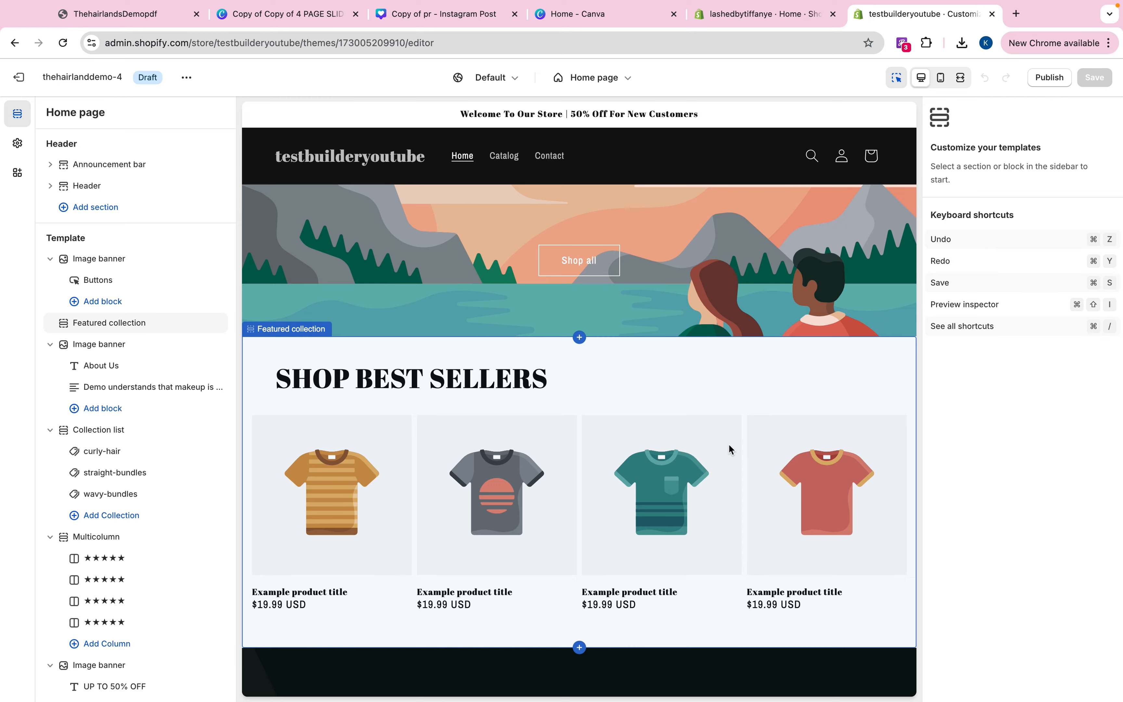
{"action": "scroll", "coordinate": [641, 469], "scroll_direction": "down", "scroll_amount": 15}
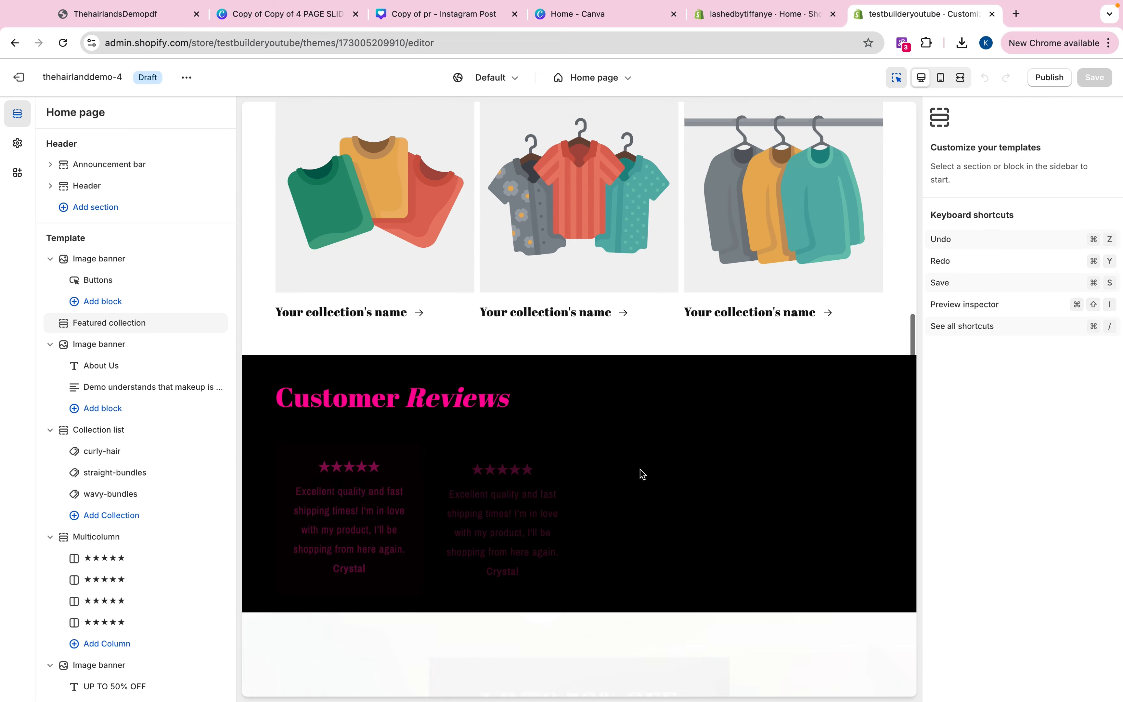
{"action": "scroll", "coordinate": [640, 470], "scroll_direction": "up", "scroll_amount": 15}
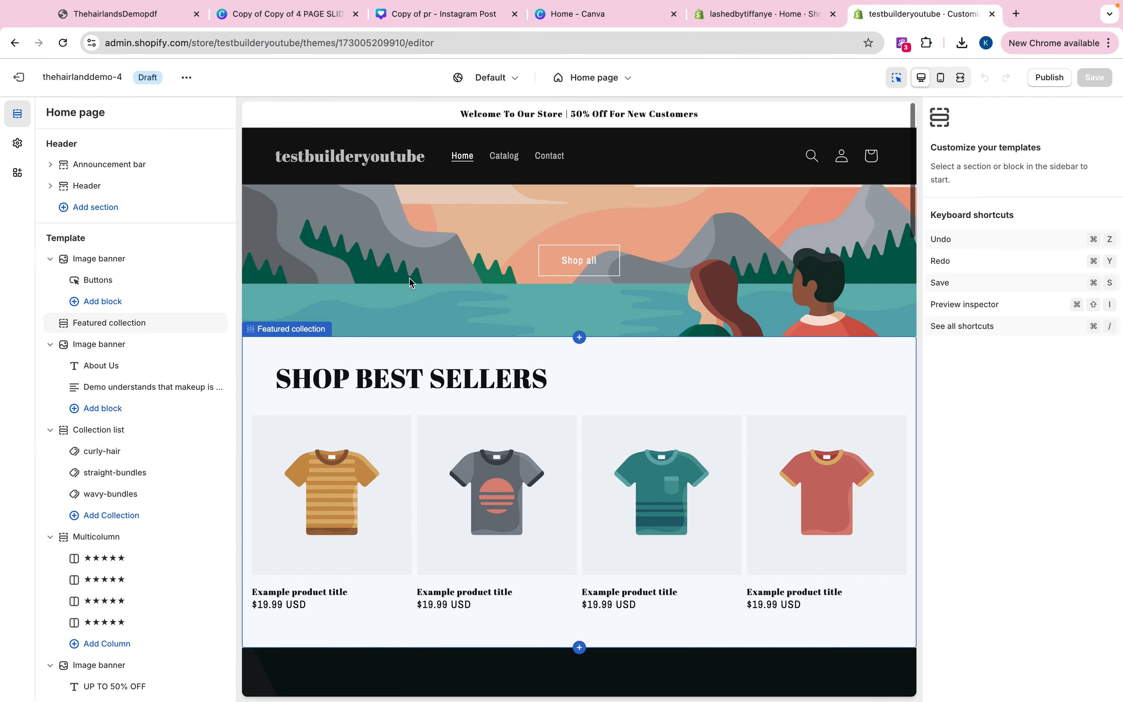
- Switch to the Canva slideshow template, select the first photo on page 1 and show the uploaded images
{"action": "left_click", "coordinate": [309, 17]}
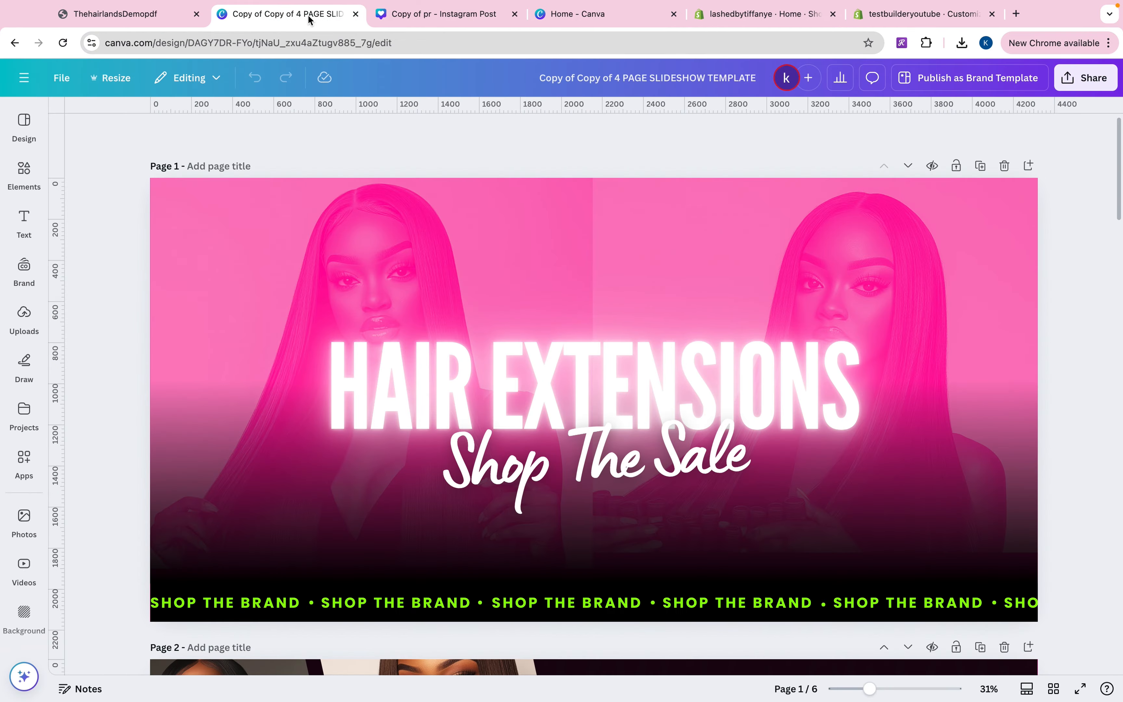
{"action": "left_click", "coordinate": [339, 278]}
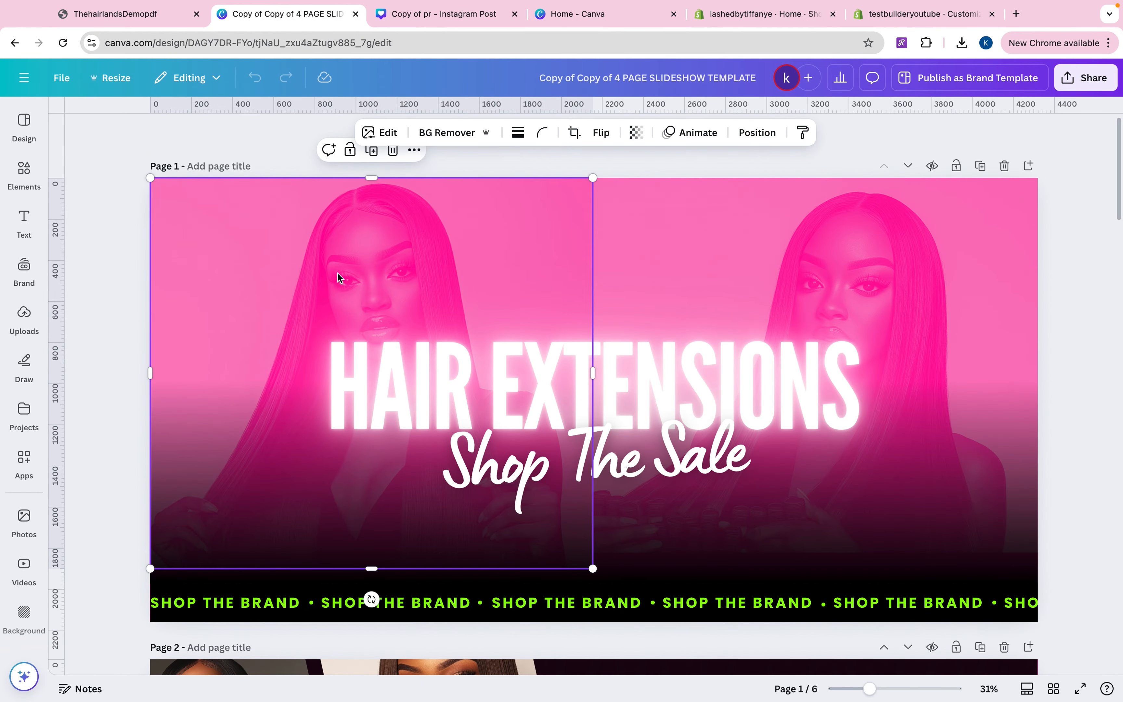
{"action": "left_click", "coordinate": [24, 318]}
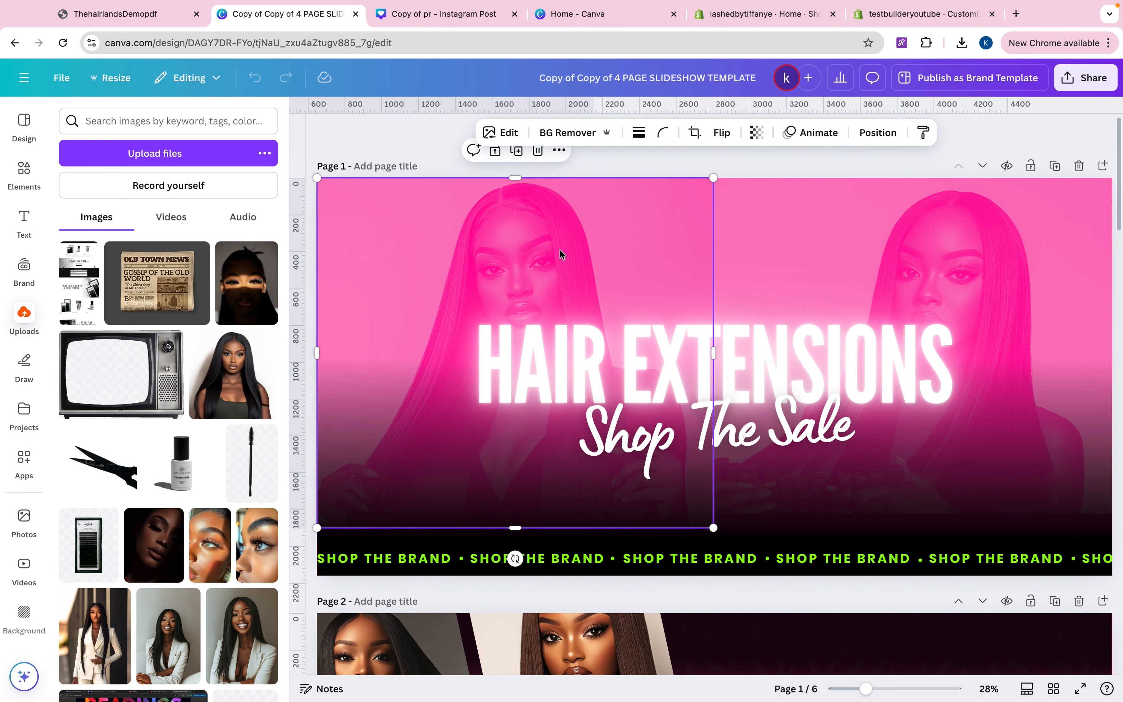
{"action": "left_click", "coordinate": [926, 271]}
{"action": "left_click", "coordinate": [563, 233]}
{"action": "left_click", "coordinate": [232, 385]}
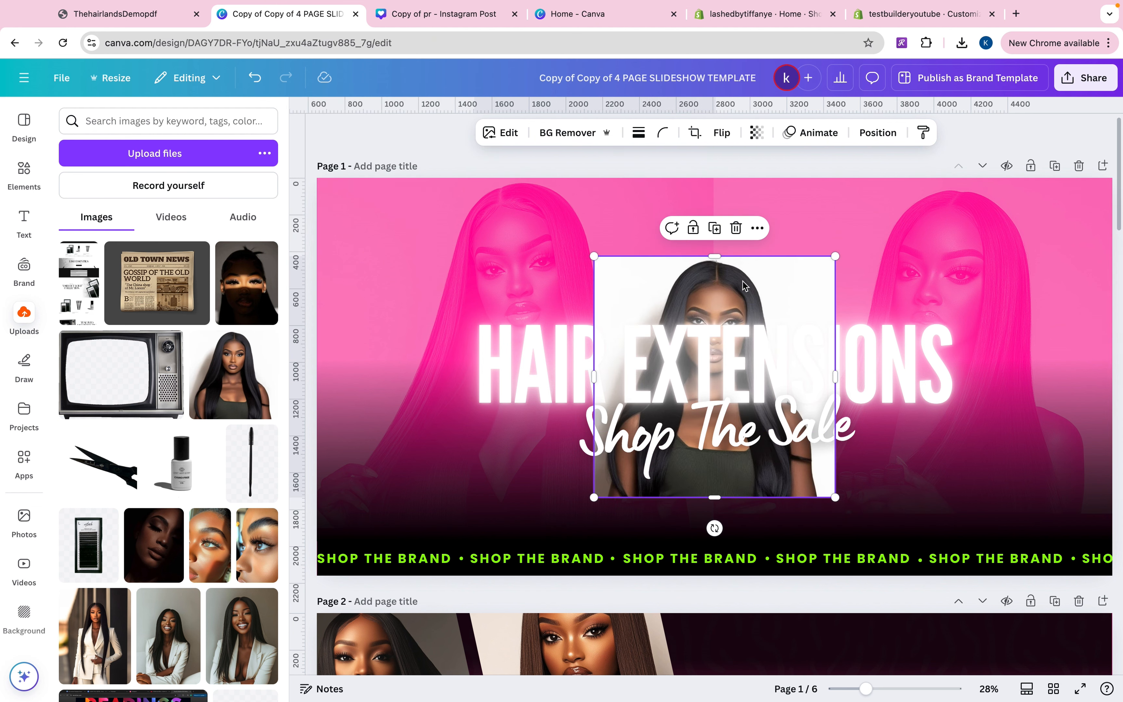
{"action": "left_click_drag", "start_coordinate": [957, 246], "coordinate": [1016, 239]}
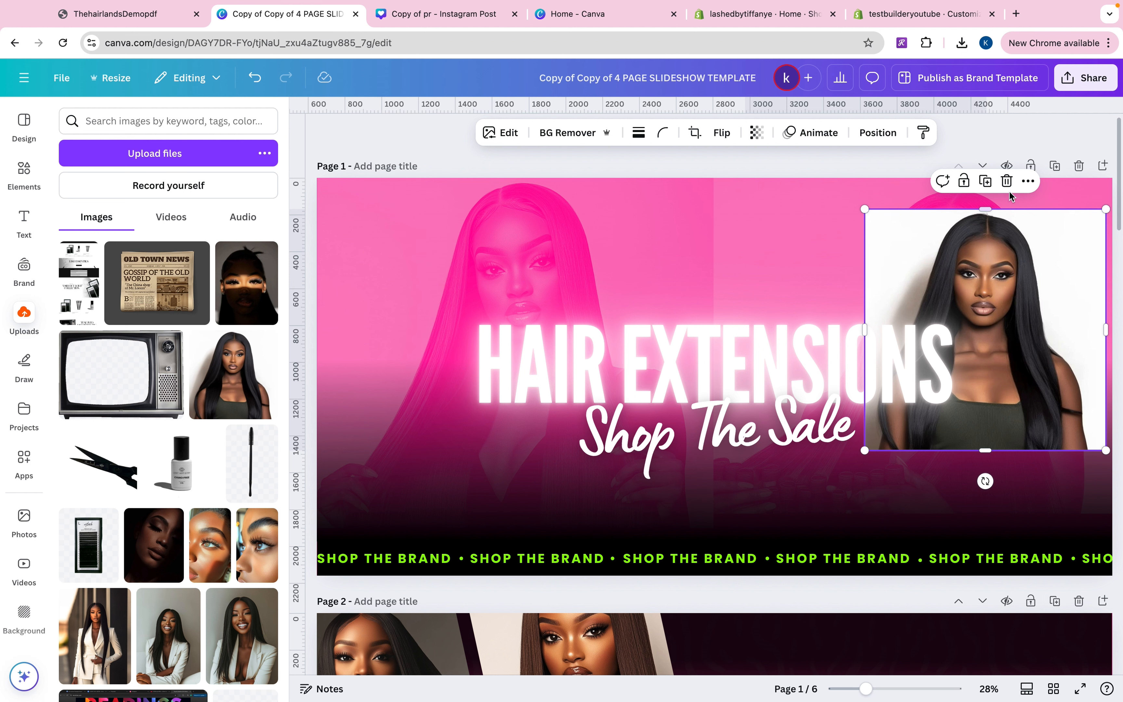
{"action": "left_click", "coordinate": [1007, 181]}
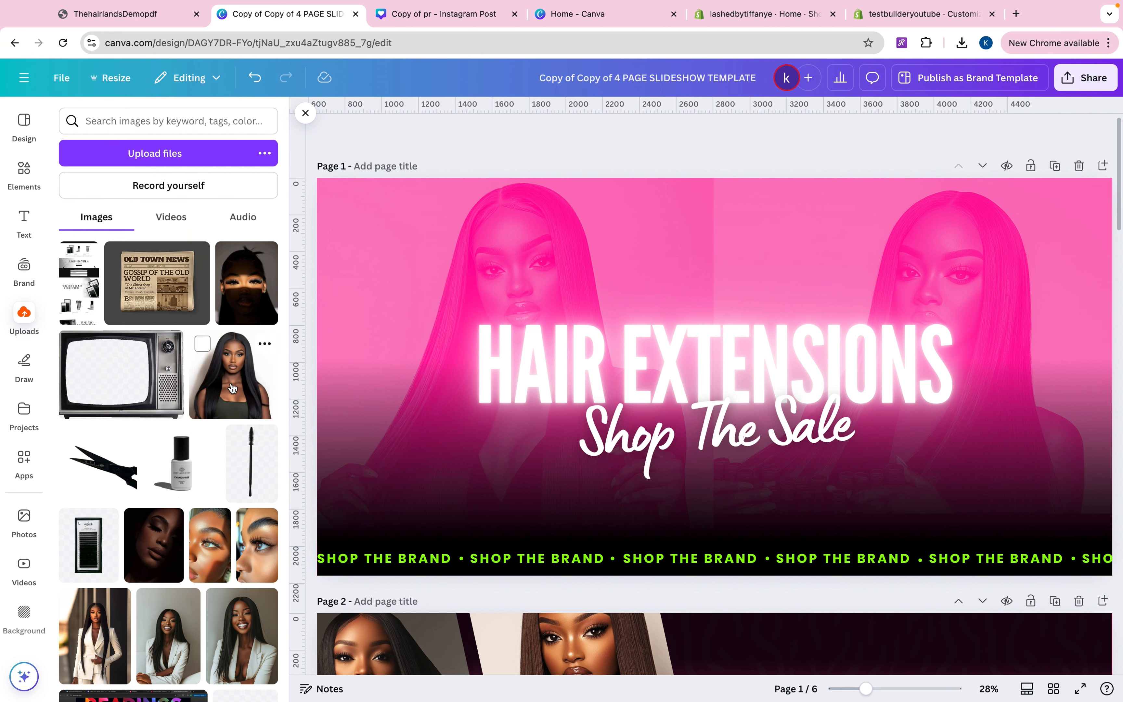
- Replace both background photos on page 1 with the uploaded portrait of the long-haired woman in the green top
{"action": "left_click_drag", "start_coordinate": [232, 388], "coordinate": [442, 288]}
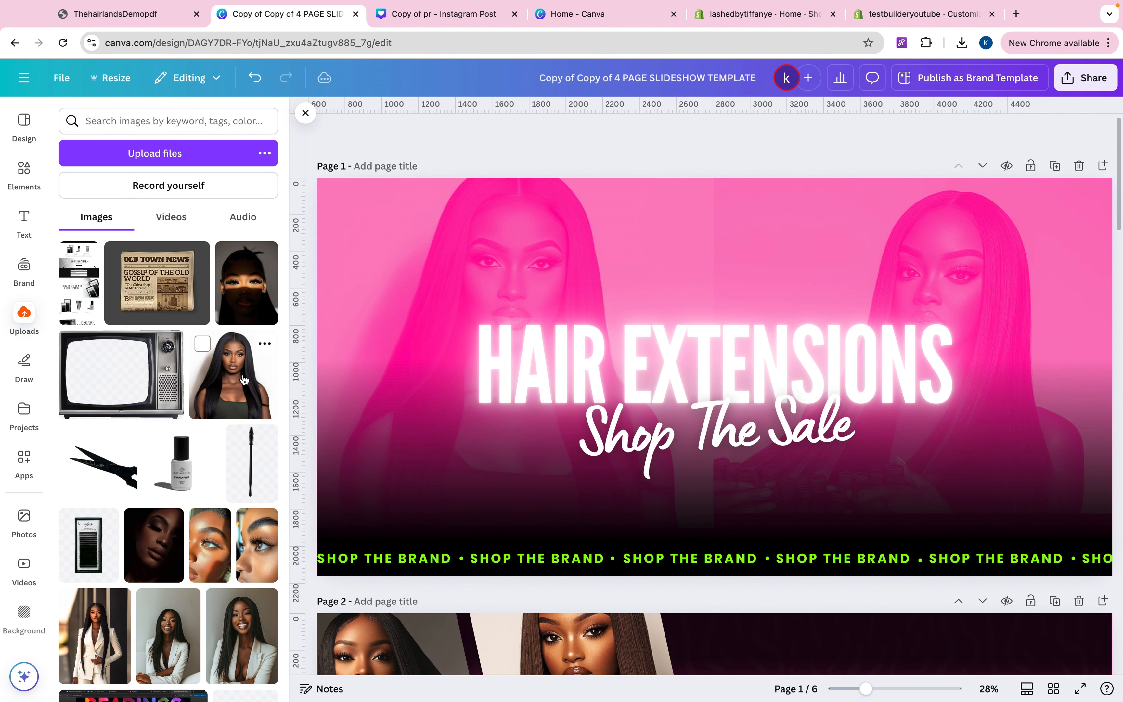
{"action": "left_click_drag", "start_coordinate": [232, 380], "coordinate": [1049, 248]}
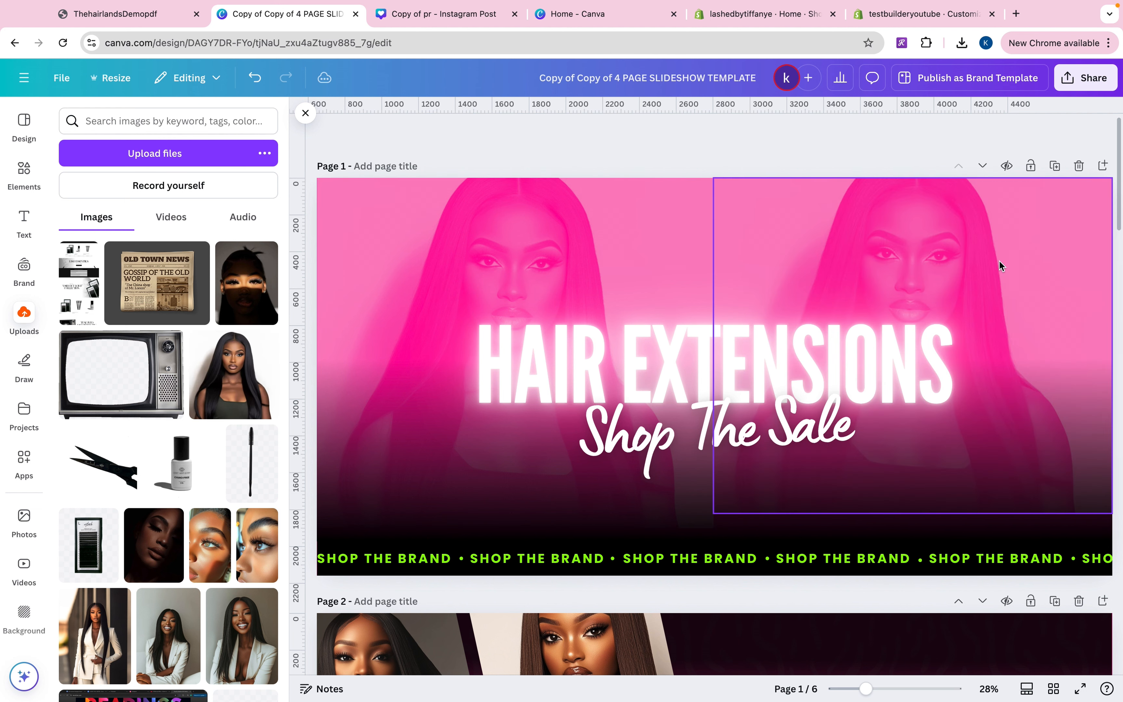
{"action": "left_click", "coordinate": [236, 411]}
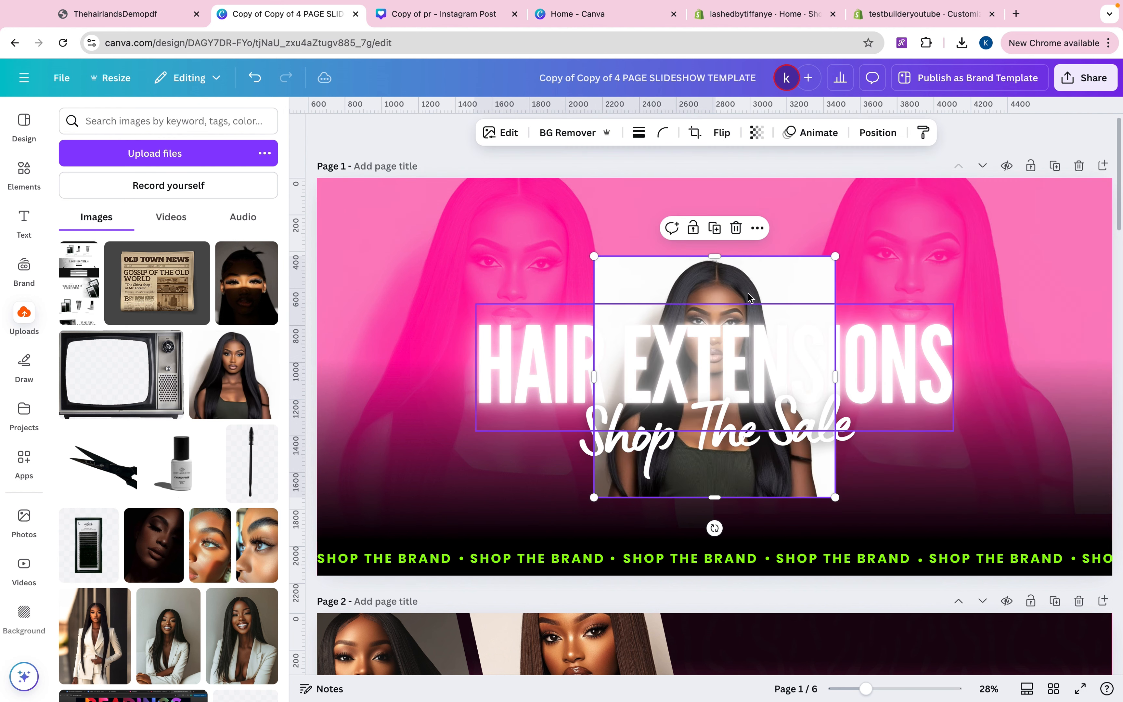
{"action": "left_click_drag", "start_coordinate": [738, 303], "coordinate": [532, 264]}
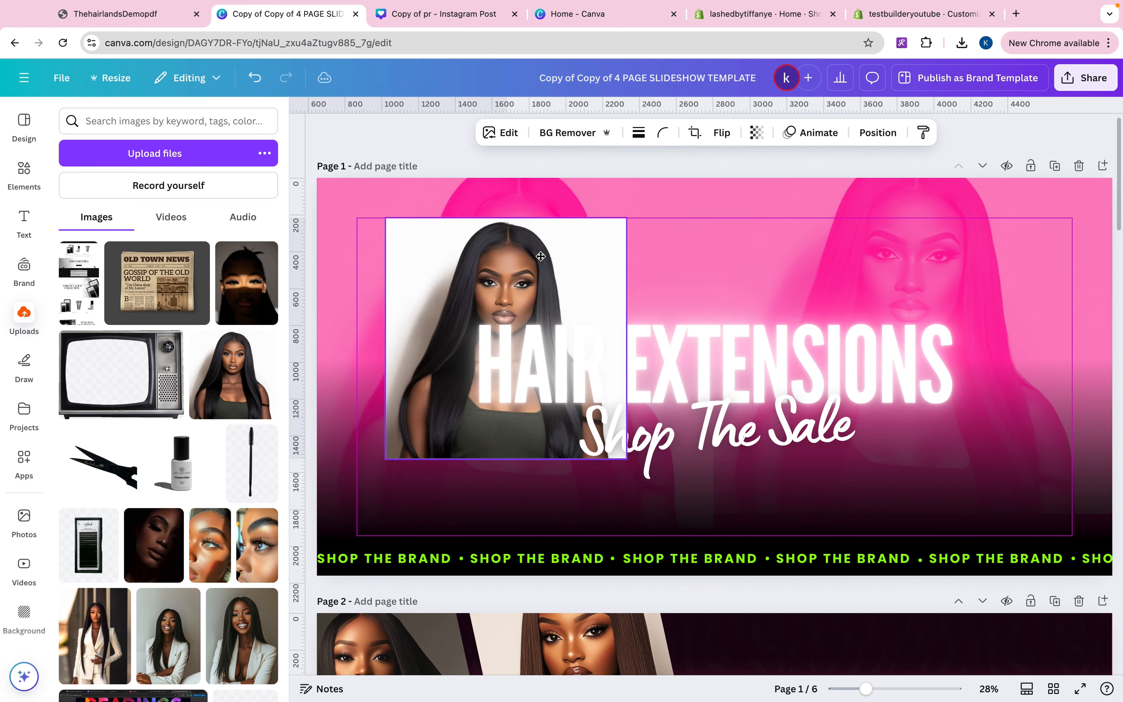
{"action": "left_click", "coordinate": [528, 190]}
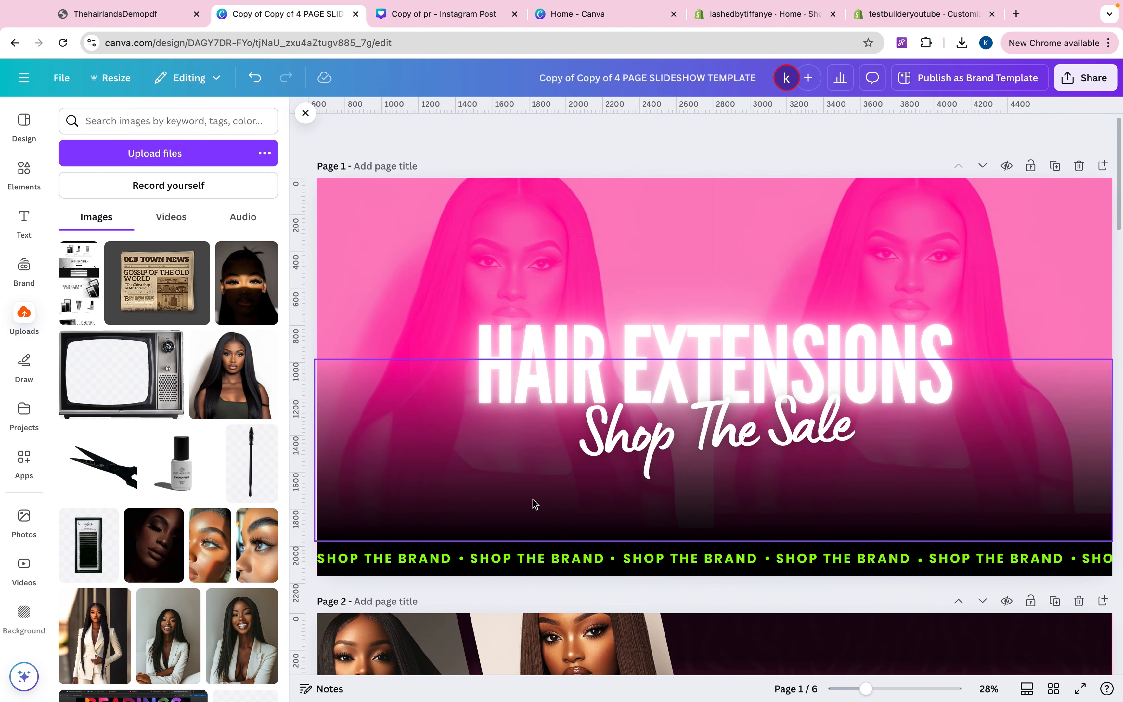
- Fill the four tilted photo frames on page 2 with four different uploaded portraits, starting with the green-top model
{"action": "scroll", "coordinate": [534, 504], "scroll_direction": "down", "scroll_amount": 10}
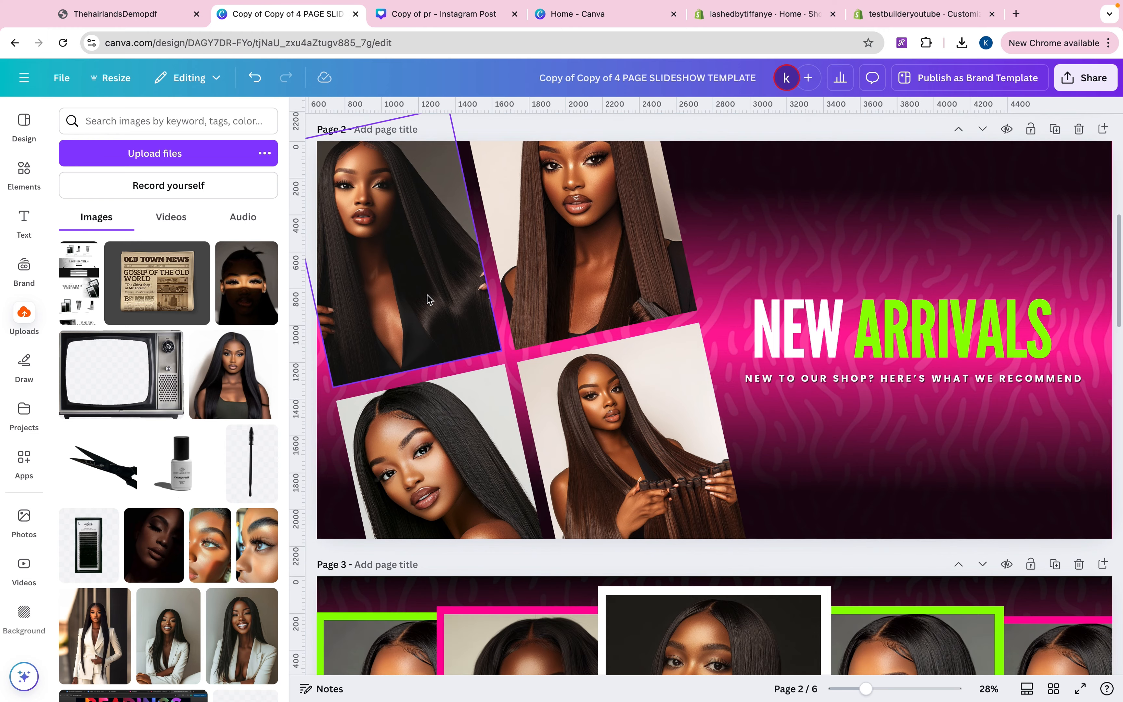
{"action": "left_click_drag", "start_coordinate": [257, 383], "coordinate": [450, 247]}
{"action": "left_click_drag", "start_coordinate": [158, 552], "coordinate": [577, 251]}
{"action": "left_click_drag", "start_coordinate": [223, 647], "coordinate": [409, 493]}
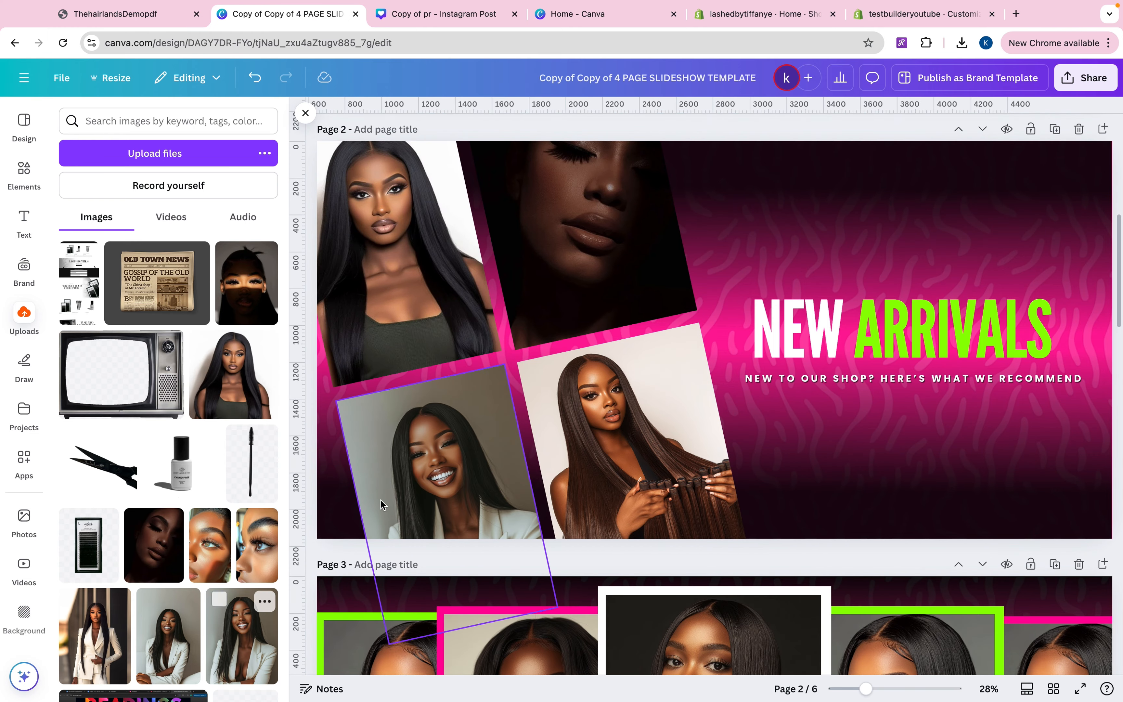
{"action": "left_click_drag", "start_coordinate": [160, 661], "coordinate": [691, 421]}
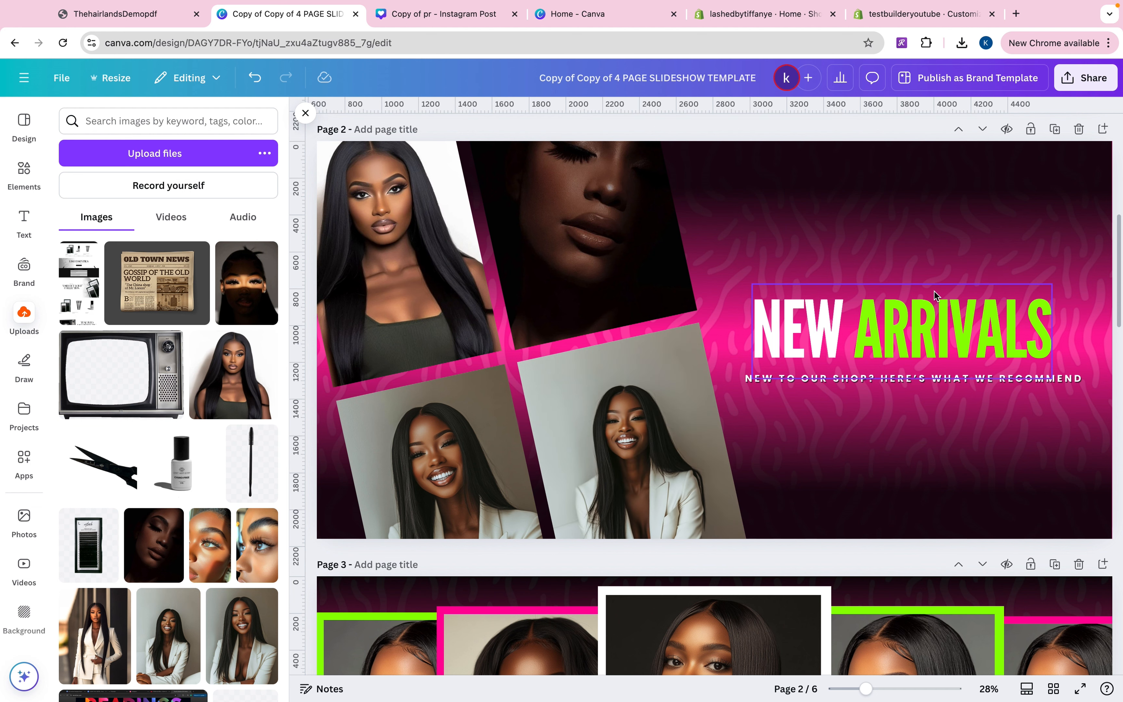
- Change the page 2 heading to "SHOP THE SALE" and color the word SALE green #8fff00
{"action": "double_click", "coordinate": [926, 312]}
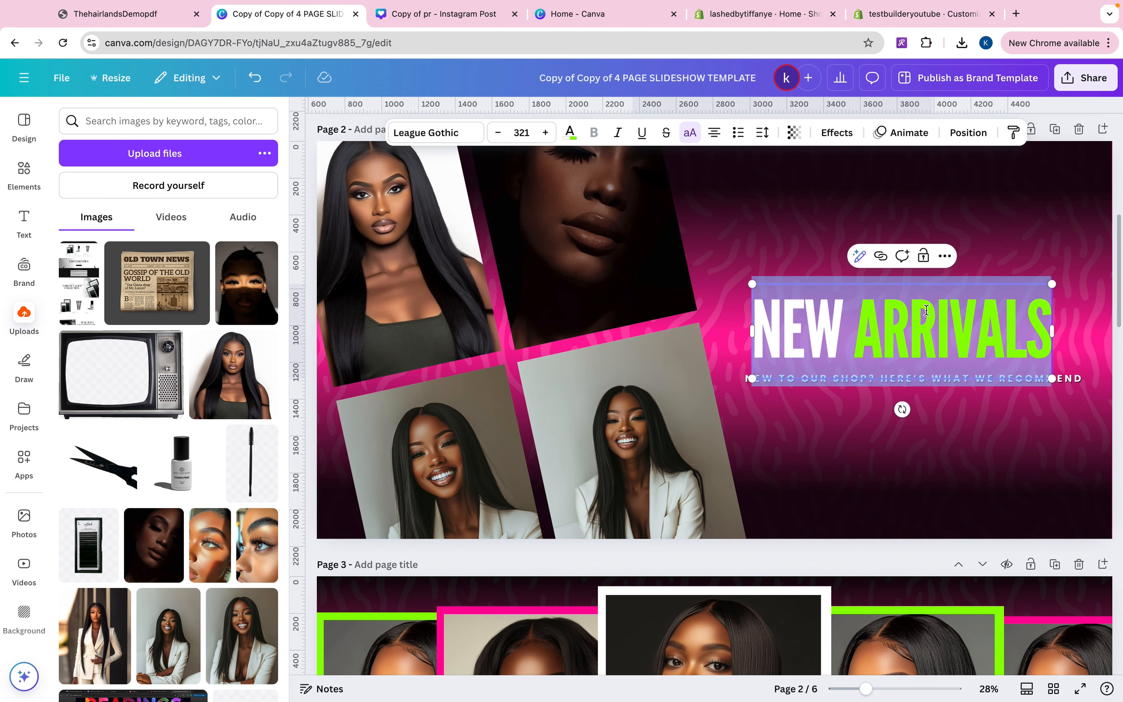
{"action": "type", "text": "SHOP THE"}
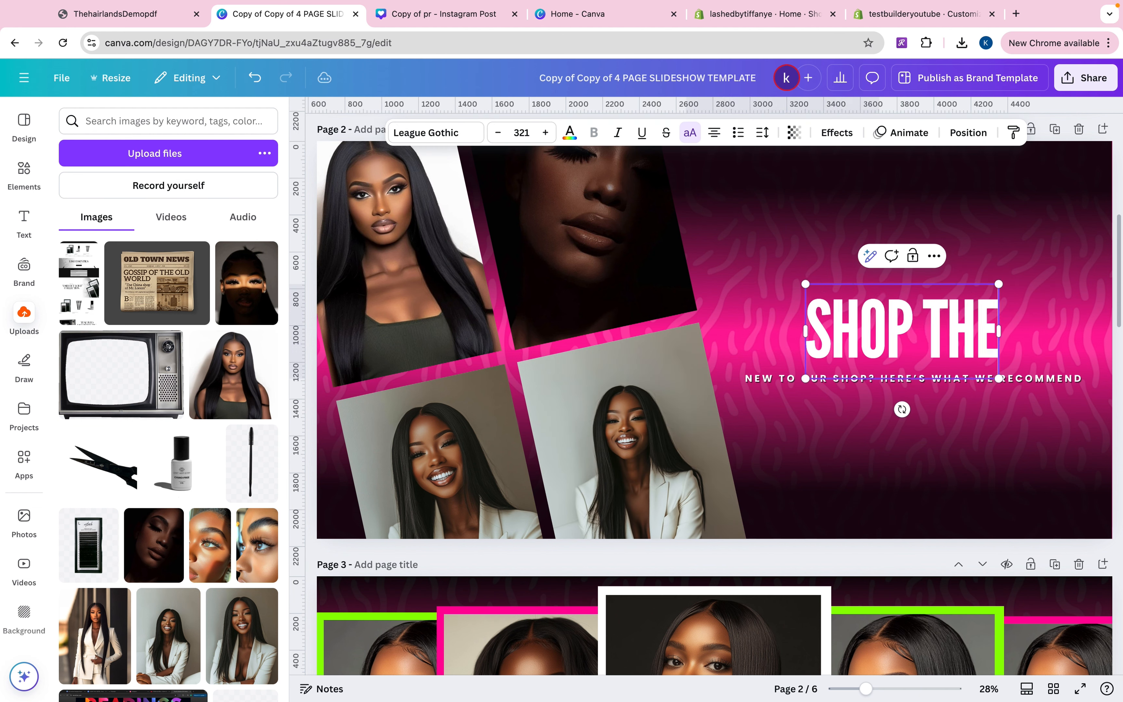
{"action": "type", "text": " SALE"}
{"action": "left_click_drag", "start_coordinate": [954, 334], "coordinate": [1044, 335]}
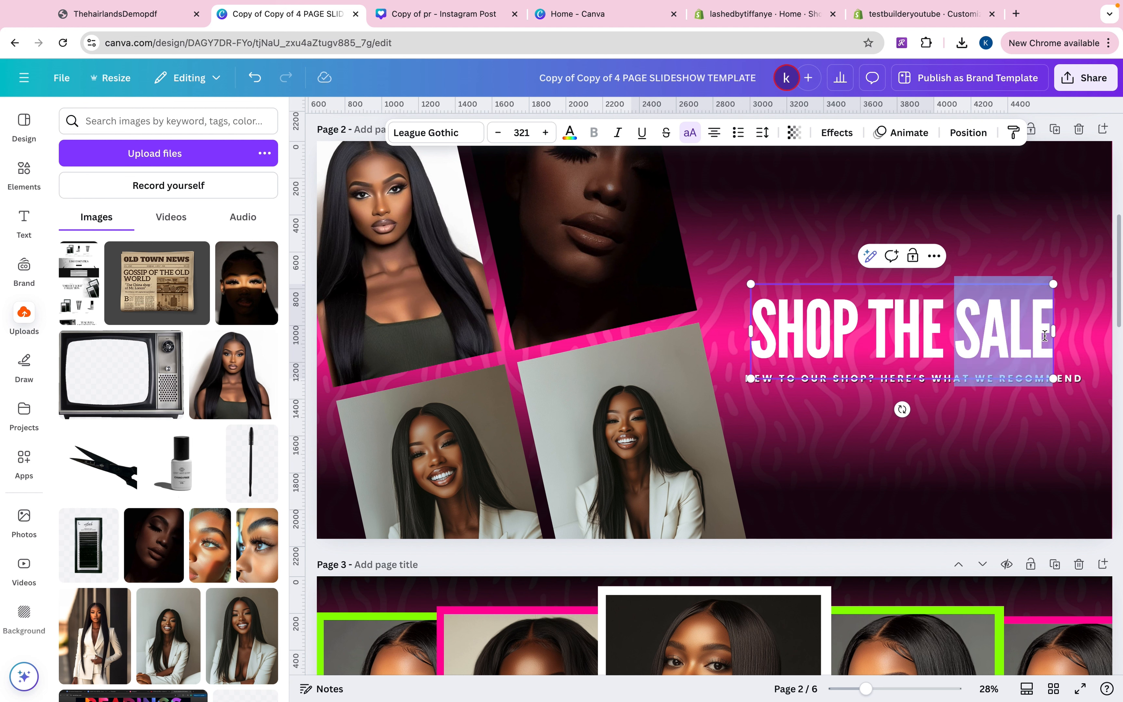
{"action": "left_click", "coordinate": [569, 132]}
{"action": "left_click", "coordinate": [149, 222]}
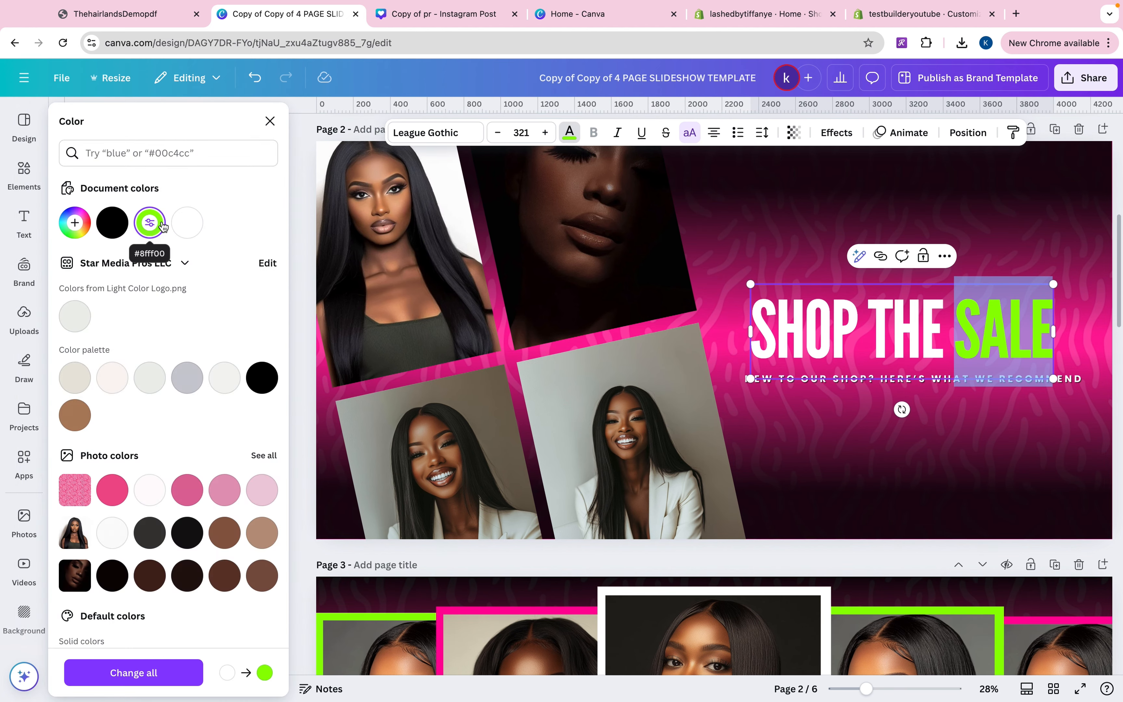
{"action": "left_click", "coordinate": [1069, 247]}
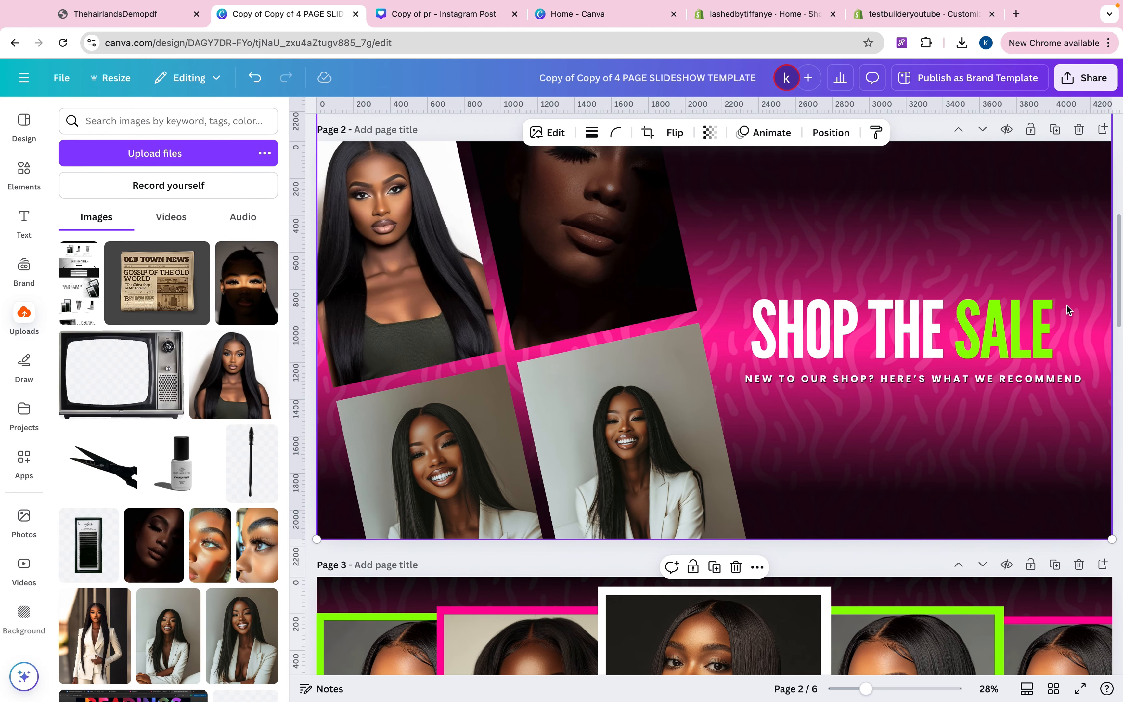
- Replace the white-framed center photo on page 3 with the uploaded portrait of the woman in the green top
{"action": "scroll", "coordinate": [1067, 279], "scroll_direction": "down", "scroll_amount": 6}
{"action": "left_click", "coordinate": [586, 389]}
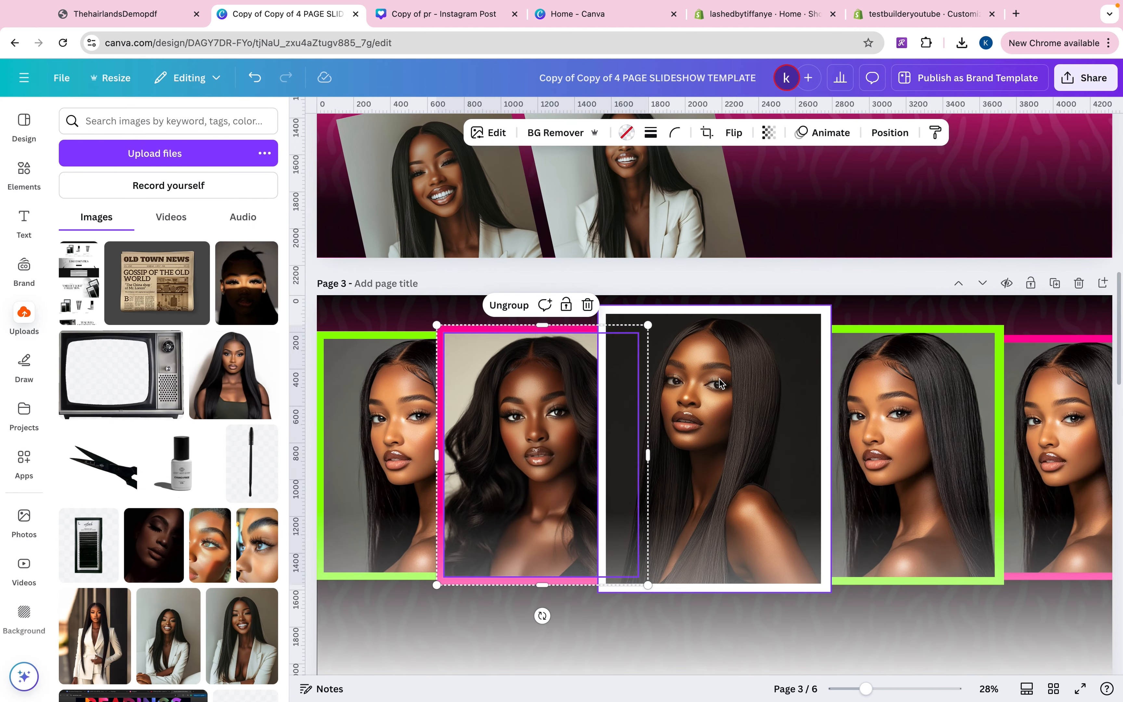
{"action": "left_click", "coordinate": [725, 378]}
{"action": "left_click", "coordinate": [902, 378]}
{"action": "left_click_drag", "start_coordinate": [232, 378], "coordinate": [792, 360]}
- Examine the social media heading, the phone mockups and the overlay elements on page 4
{"action": "scroll", "coordinate": [696, 371], "scroll_direction": "down", "scroll_amount": 10}
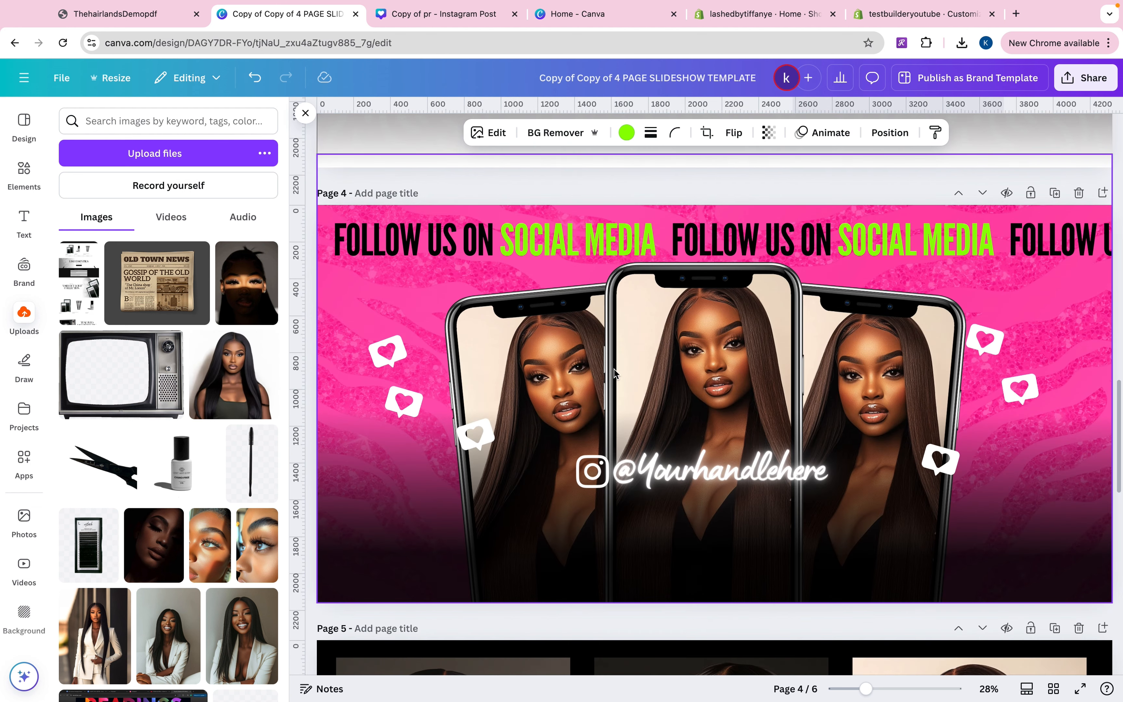
{"action": "left_click", "coordinate": [678, 348]}
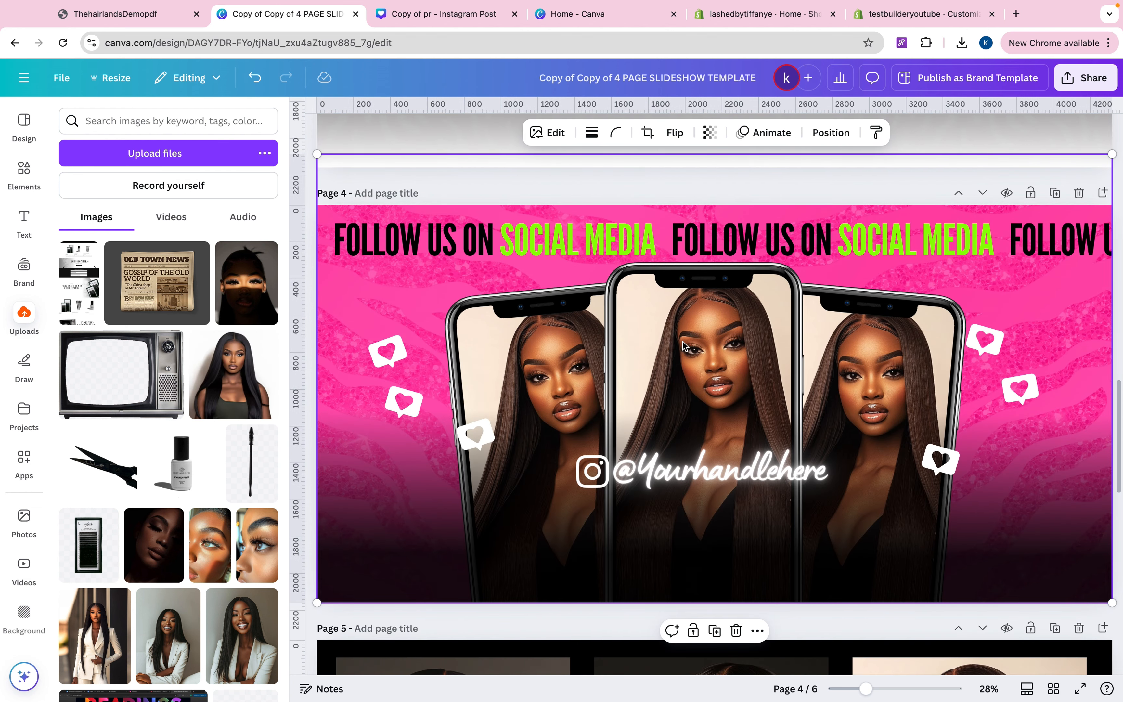
{"action": "left_click", "coordinate": [414, 262]}
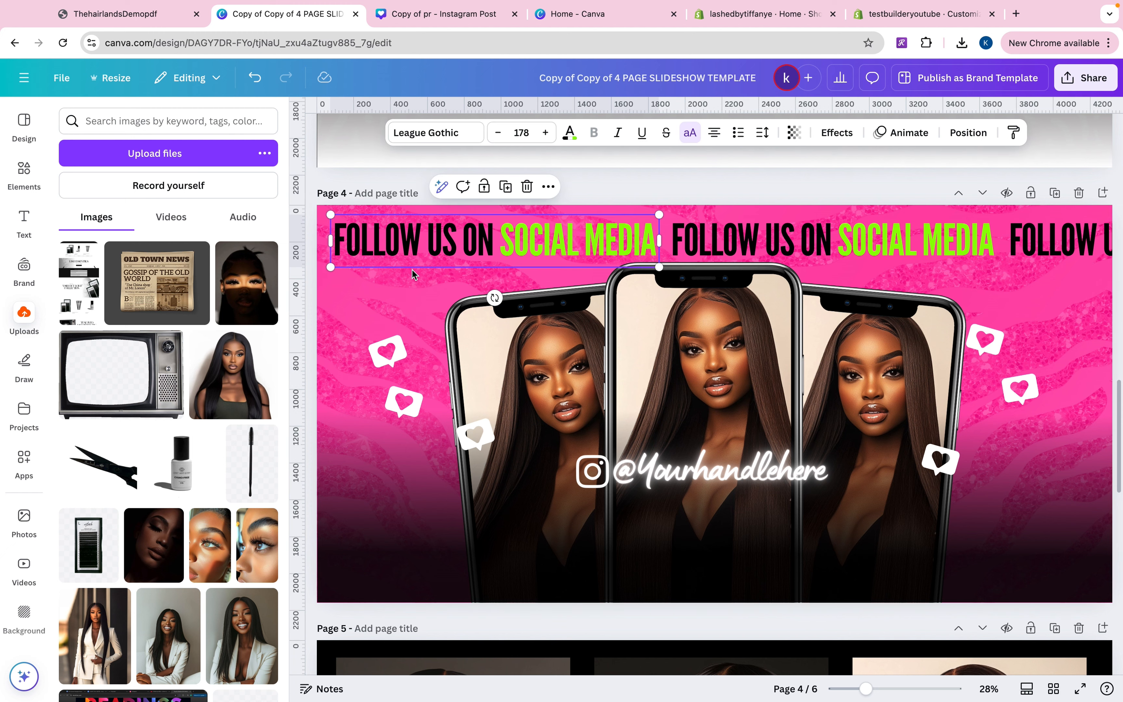
{"action": "left_click", "coordinate": [775, 352]}
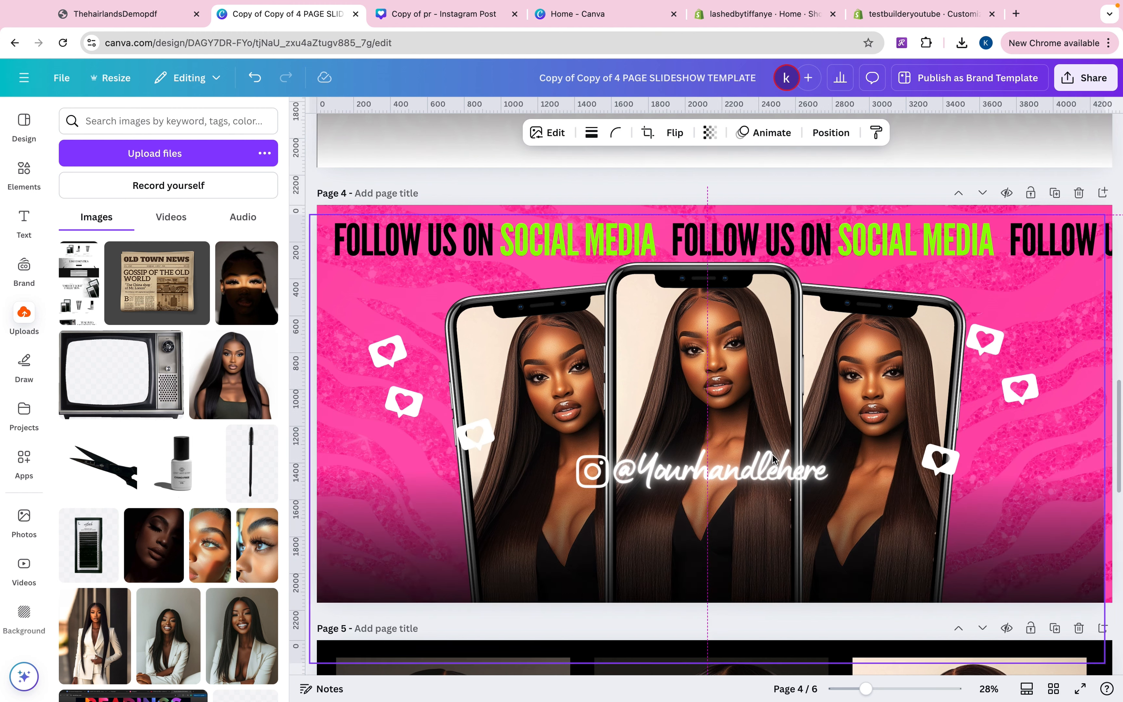
{"action": "left_click_drag", "start_coordinate": [773, 459], "coordinate": [760, 374]}
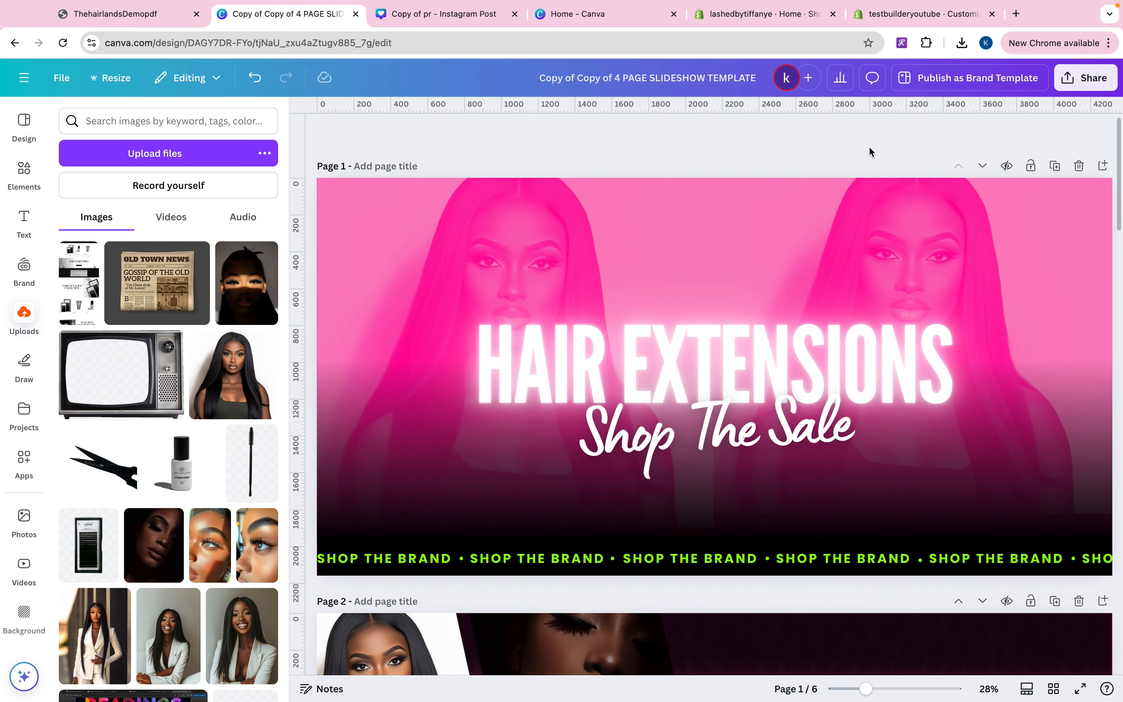
- Set up a PNG download of the design limited to the current page, page 1
{"action": "left_click", "coordinate": [1085, 75]}
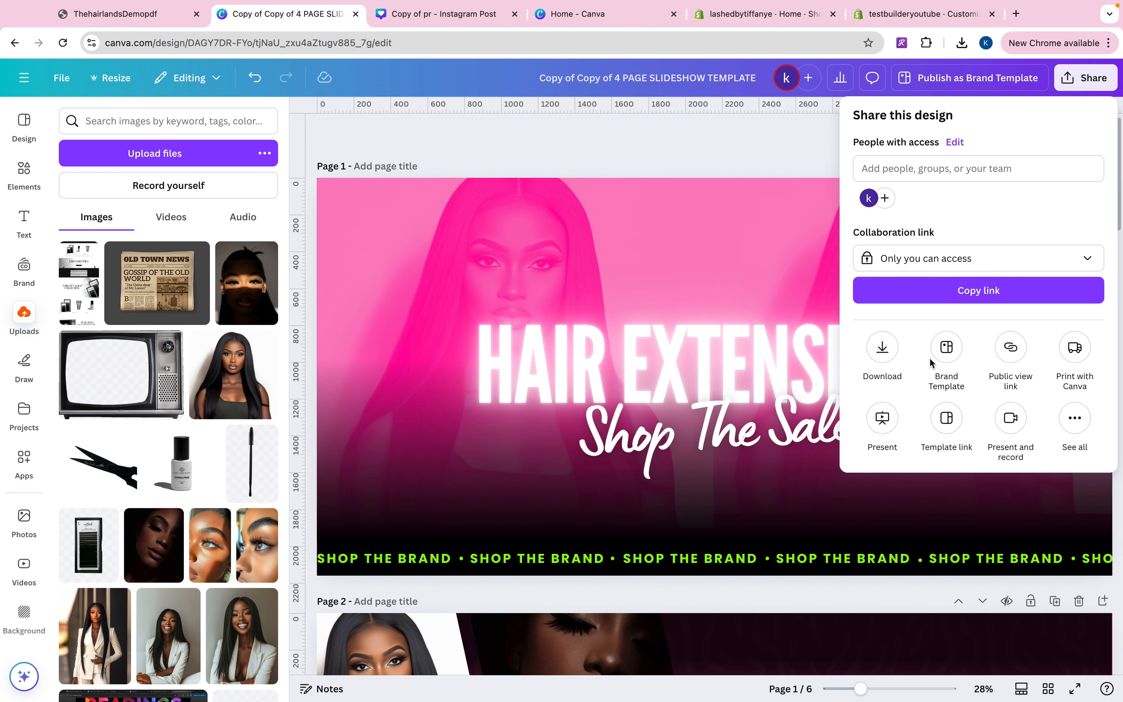
{"action": "left_click", "coordinate": [882, 348]}
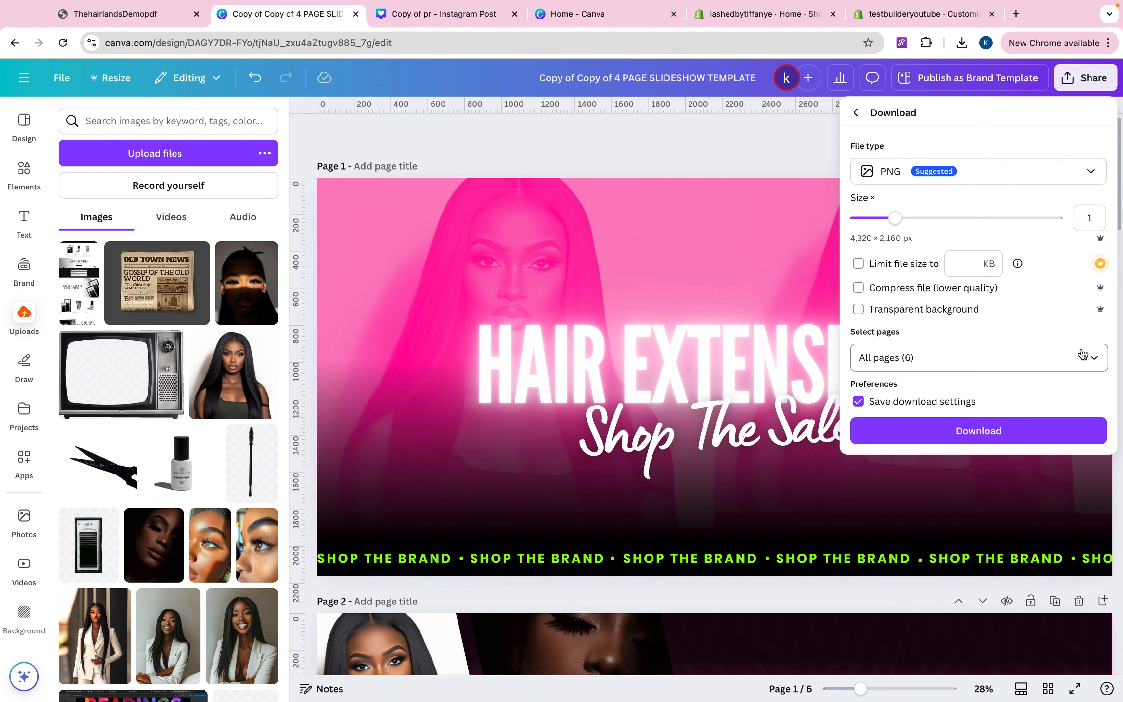
{"action": "left_click", "coordinate": [1092, 358]}
{"action": "left_click", "coordinate": [944, 399]}
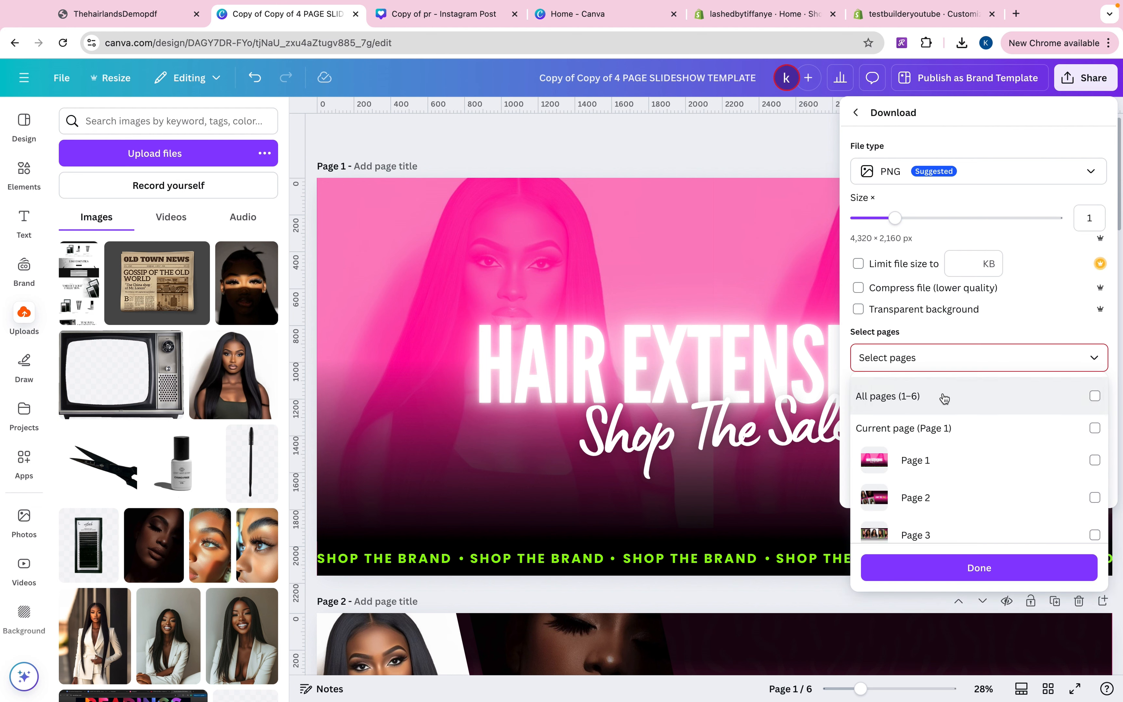
{"action": "left_click", "coordinate": [952, 427]}
{"action": "left_click", "coordinate": [967, 578]}
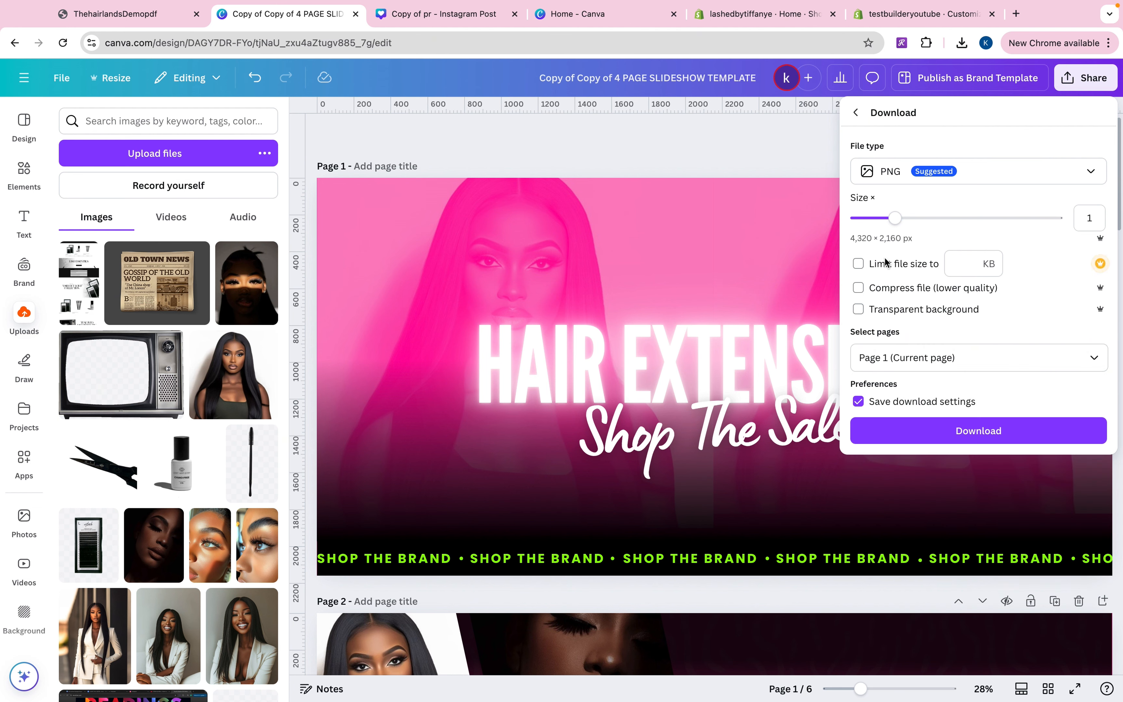
- Download page 1 of the design as a PNG and switch to the Shopify theme editor for thehairlanddemo-4
{"action": "left_click", "coordinate": [913, 437]}
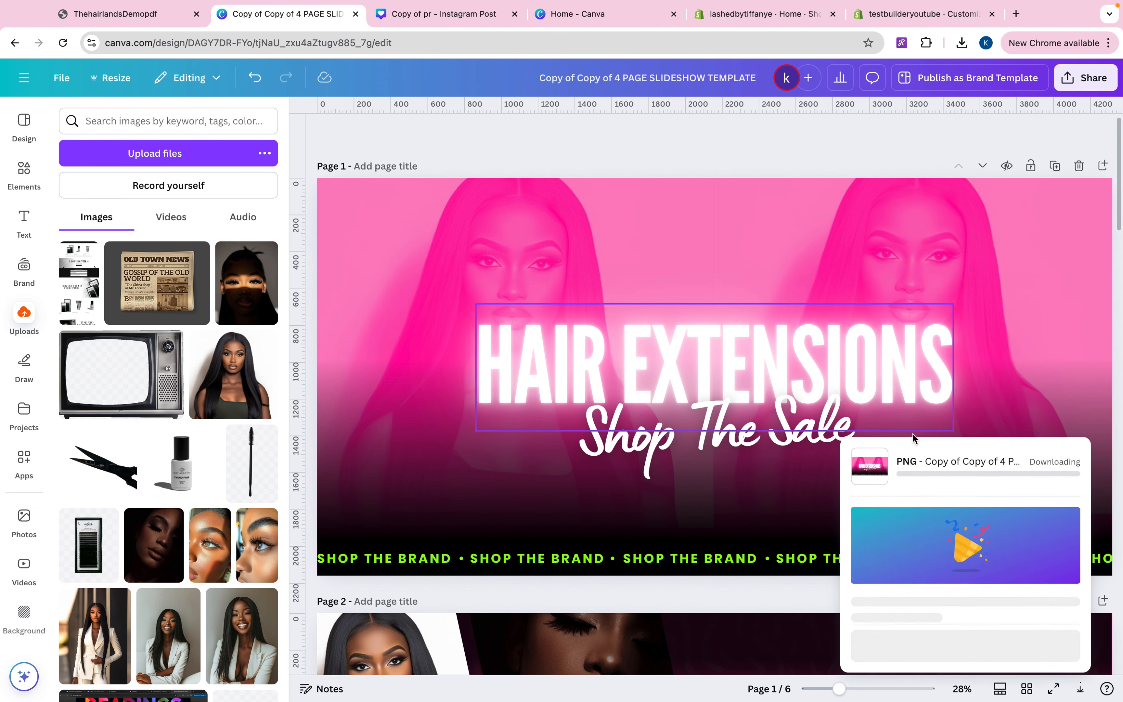
{"action": "left_click", "coordinate": [929, 14]}
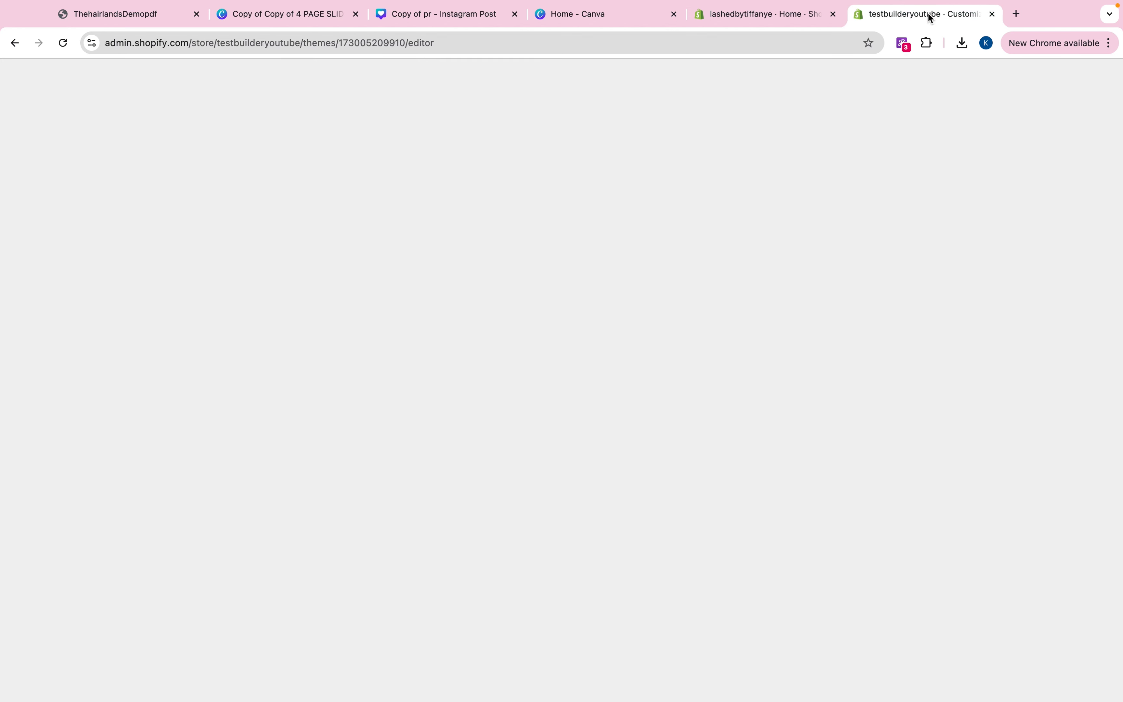
{"action": "left_click_drag", "start_coordinate": [585, 34], "coordinate": [425, 21]}
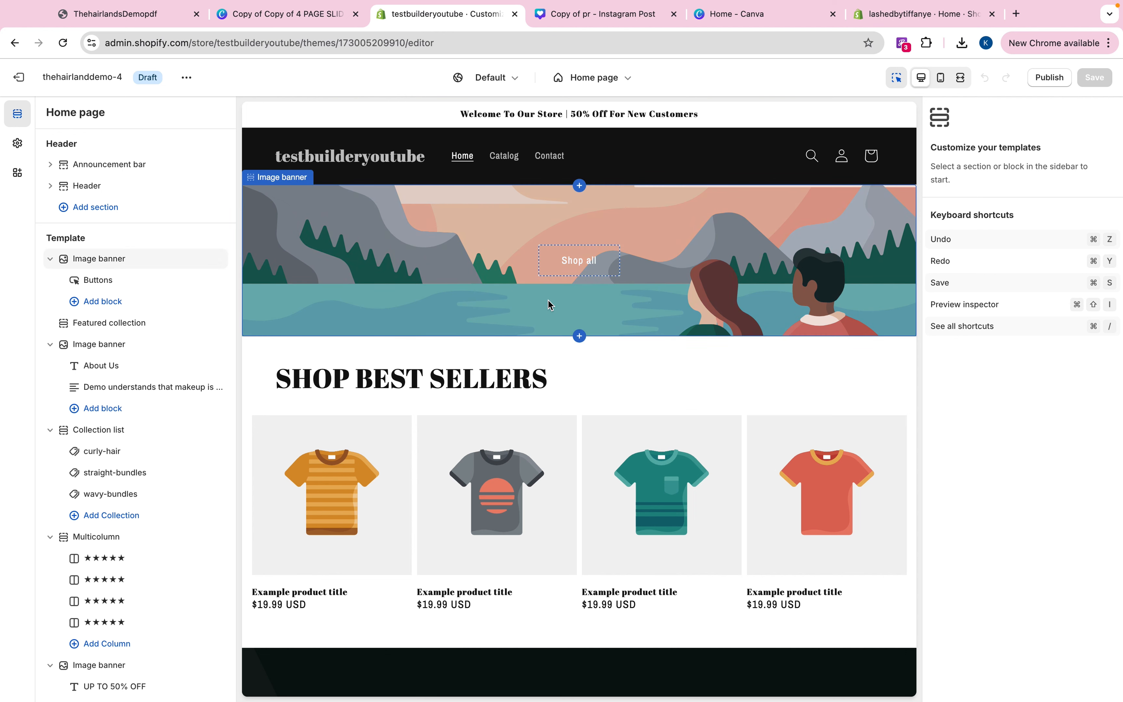
- Set the downloaded slideshow template PNG as the first image of the home page's uppermost image banner and save the theme
{"action": "left_click", "coordinate": [784, 269]}
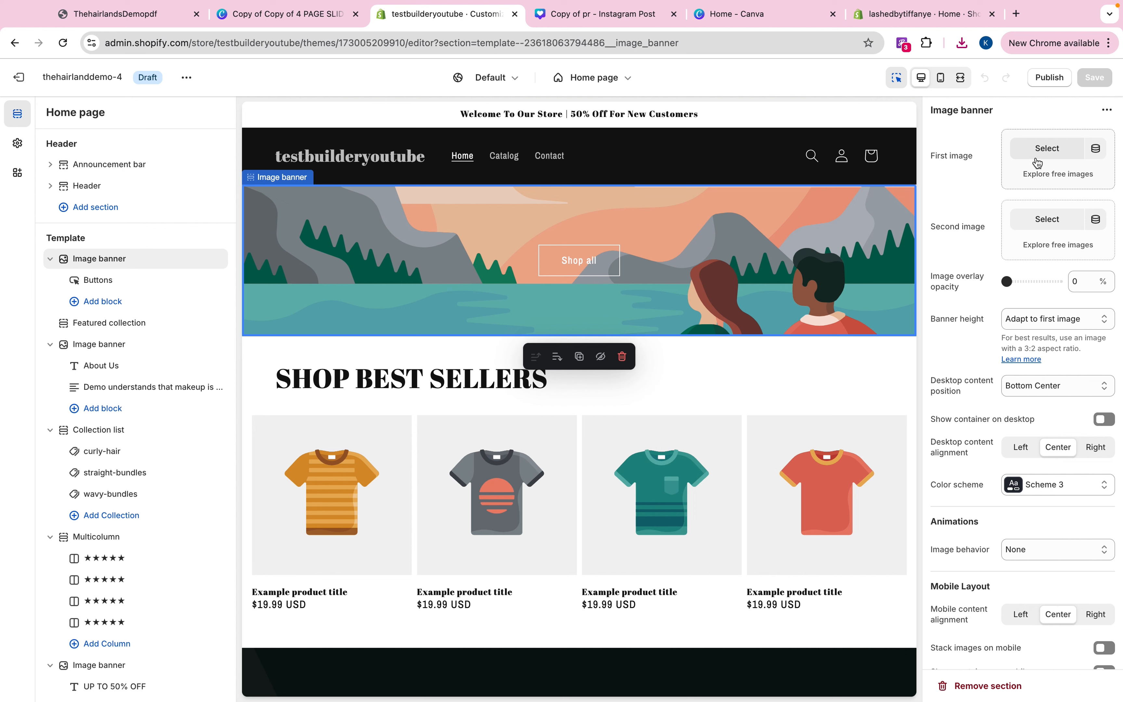
{"action": "left_click", "coordinate": [962, 43]}
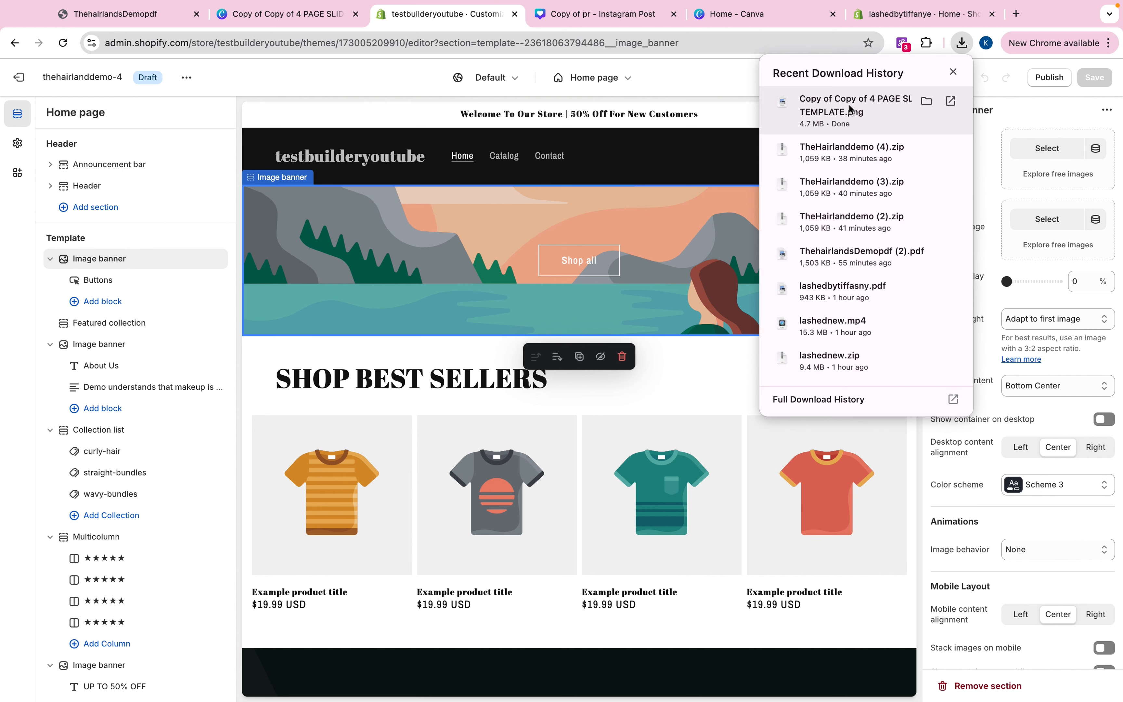
{"action": "left_click_drag", "start_coordinate": [850, 109], "coordinate": [1050, 159]}
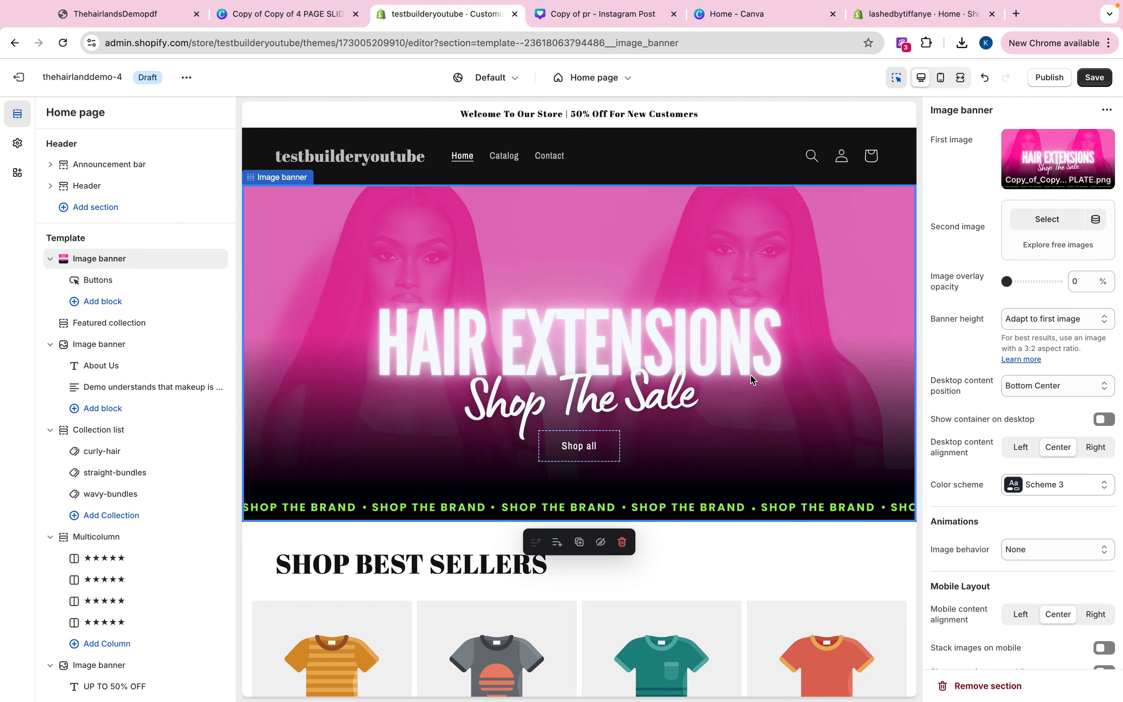
{"action": "left_click", "coordinate": [1103, 75]}
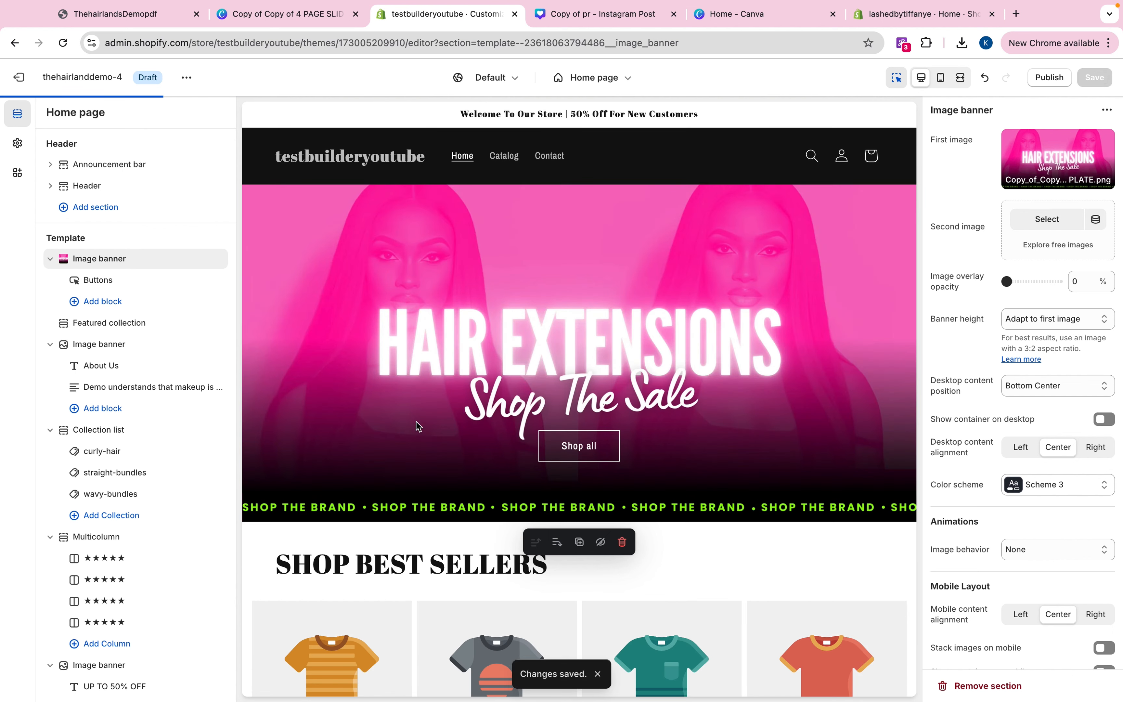
- Set the white LOGO FOR BRAND image as the theme logo with a desktop width of 300 px and save
{"action": "left_click", "coordinate": [337, 170]}
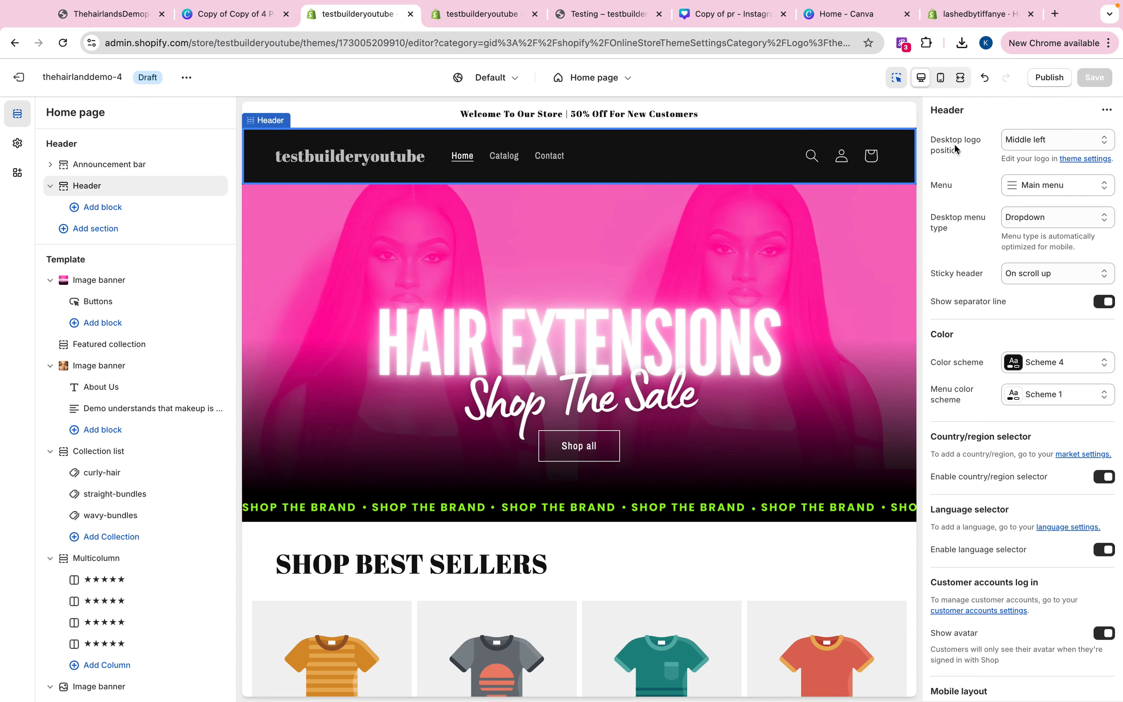
{"action": "left_click", "coordinate": [1088, 158]}
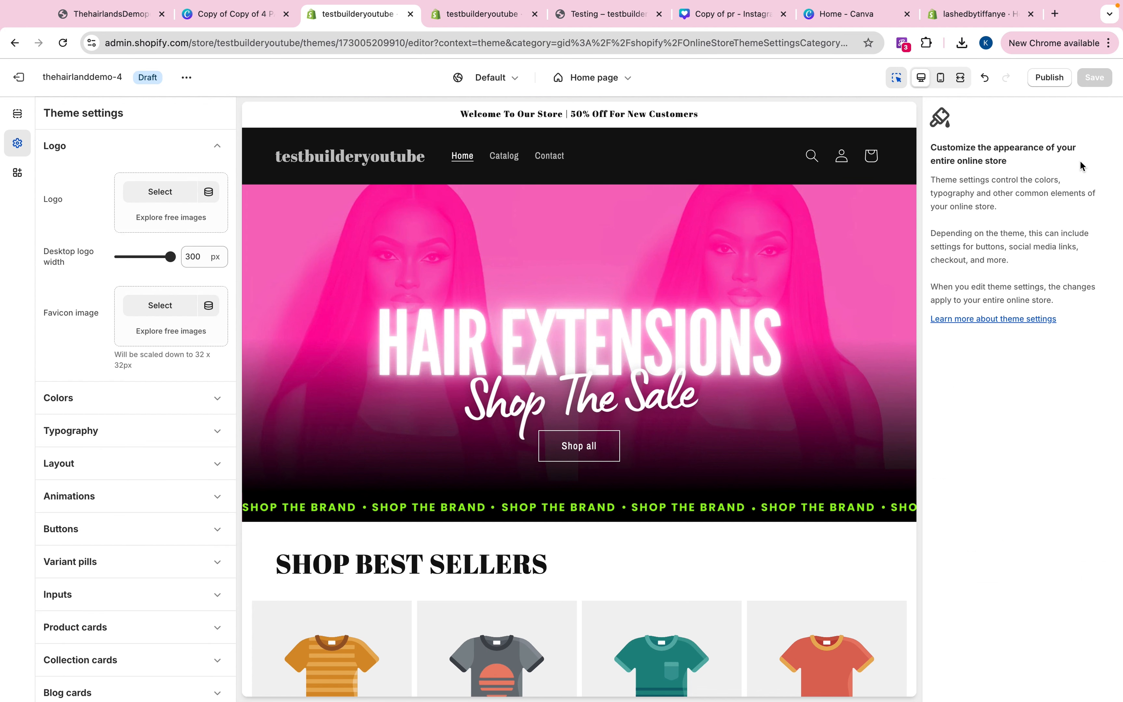
{"action": "left_click", "coordinate": [164, 191]}
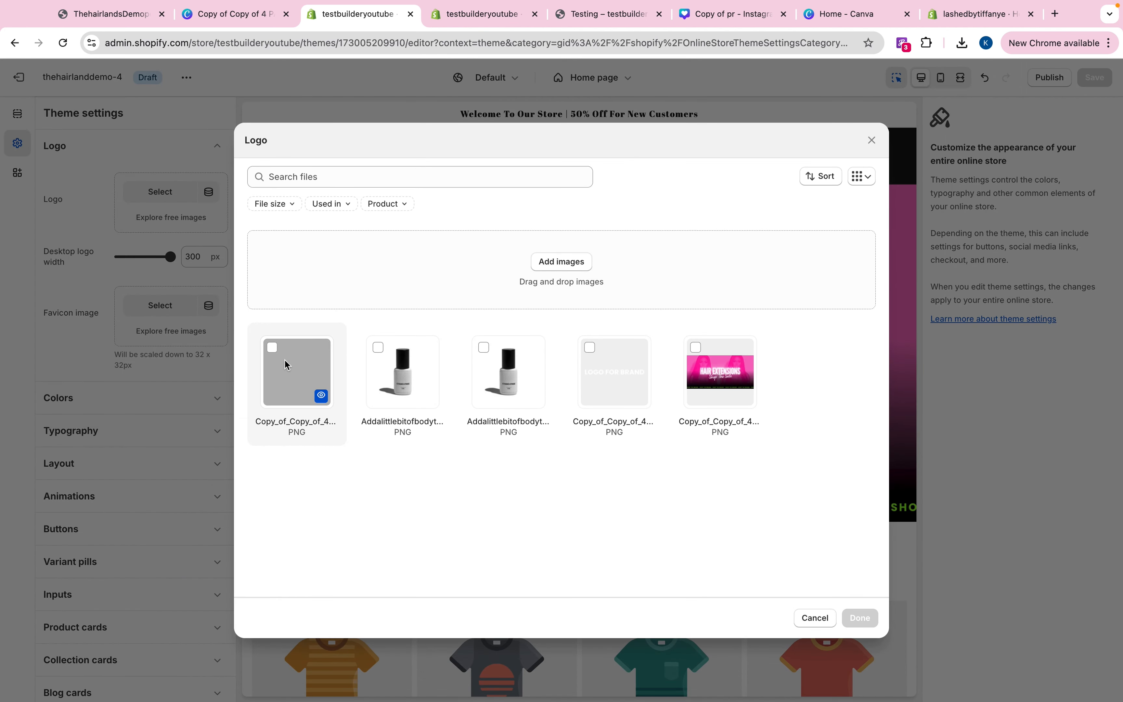
{"action": "left_click", "coordinate": [592, 349]}
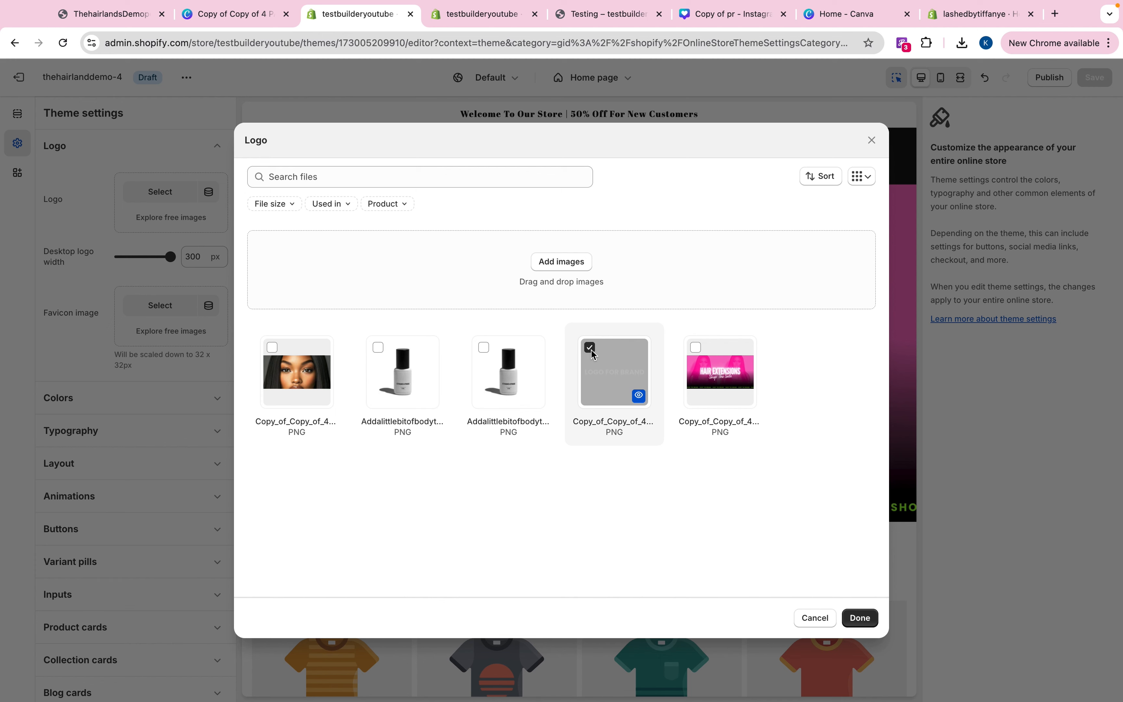
{"action": "left_click", "coordinate": [858, 617]}
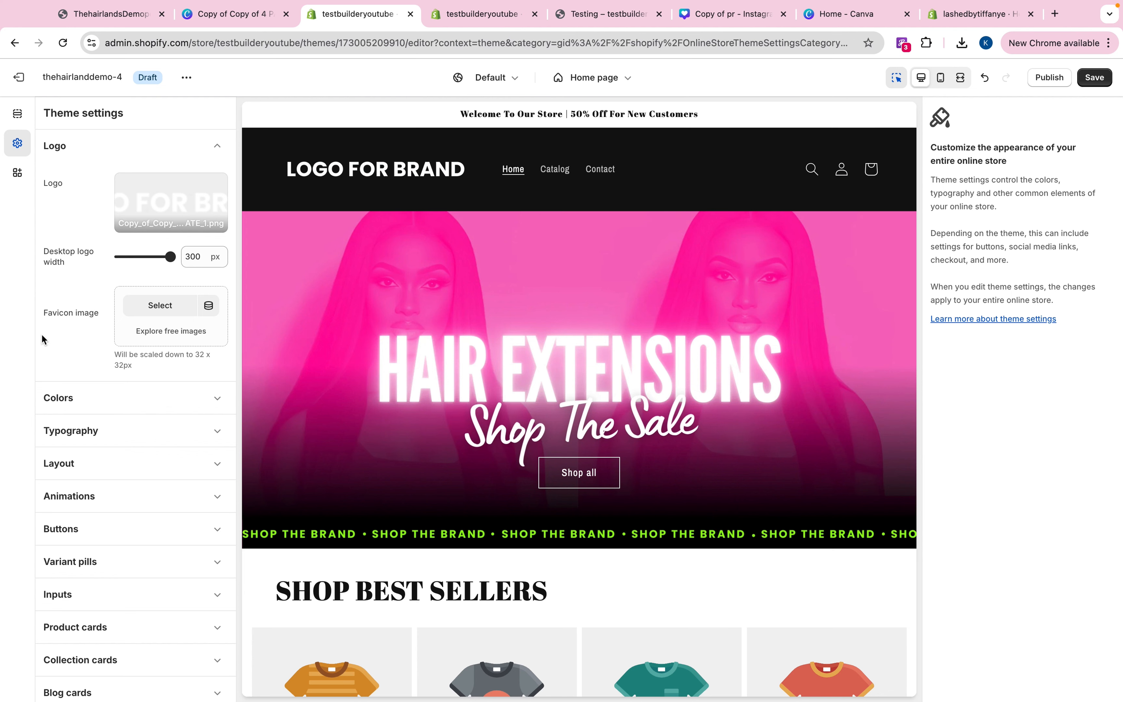
{"action": "mouse_move", "coordinate": [169, 257]}
{"action": "left_mouse_down"}
{"action": "mouse_move", "coordinate": [147, 257]}
{"action": "mouse_move", "coordinate": [171, 257]}
{"action": "left_mouse_up"}
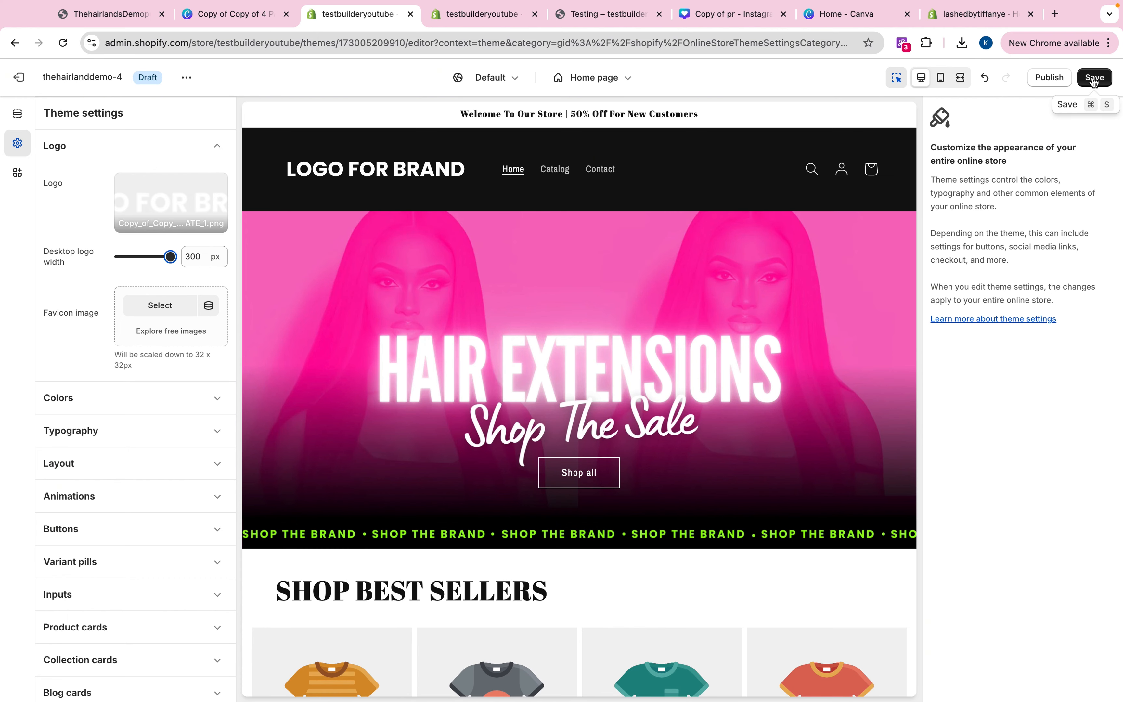
{"action": "left_click", "coordinate": [1094, 79]}
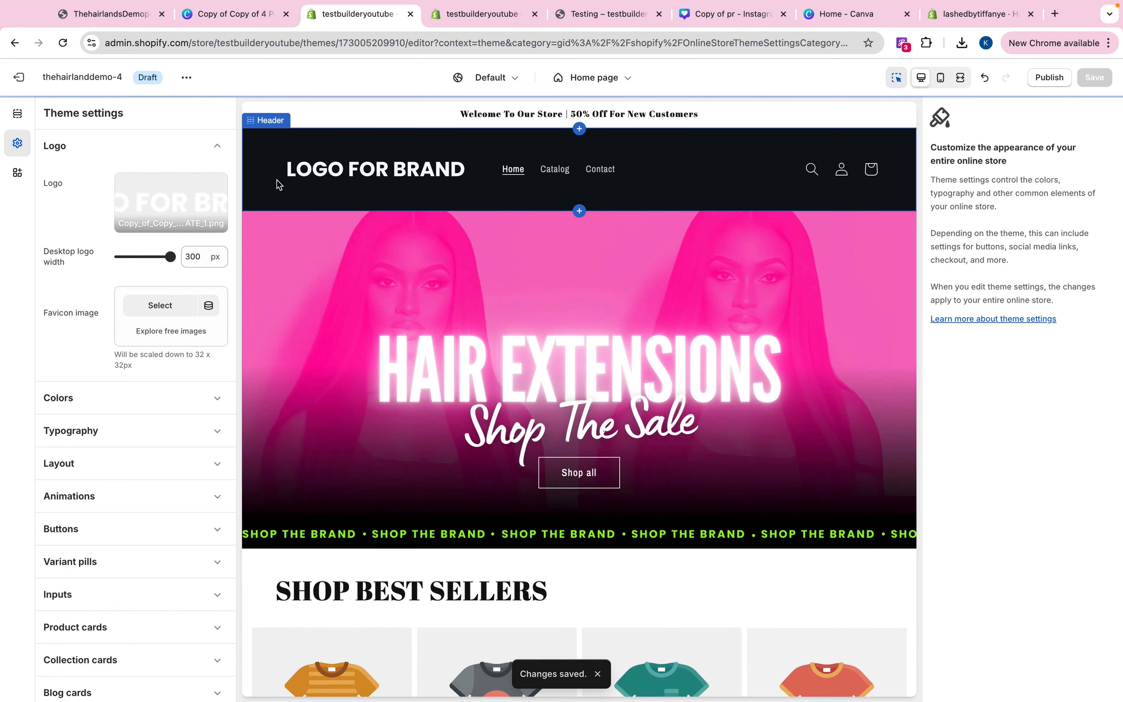
- Set the header's desktop logo position to Top center and save the theme
{"action": "left_click", "coordinate": [276, 185]}
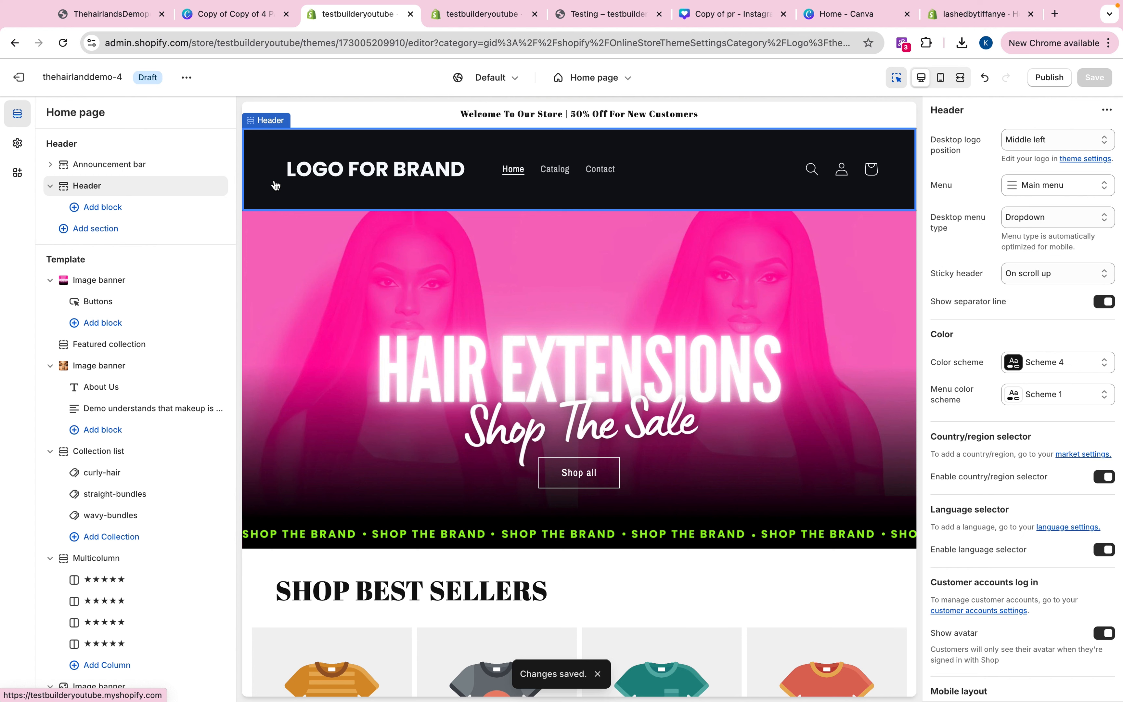
{"action": "left_click", "coordinate": [1027, 143]}
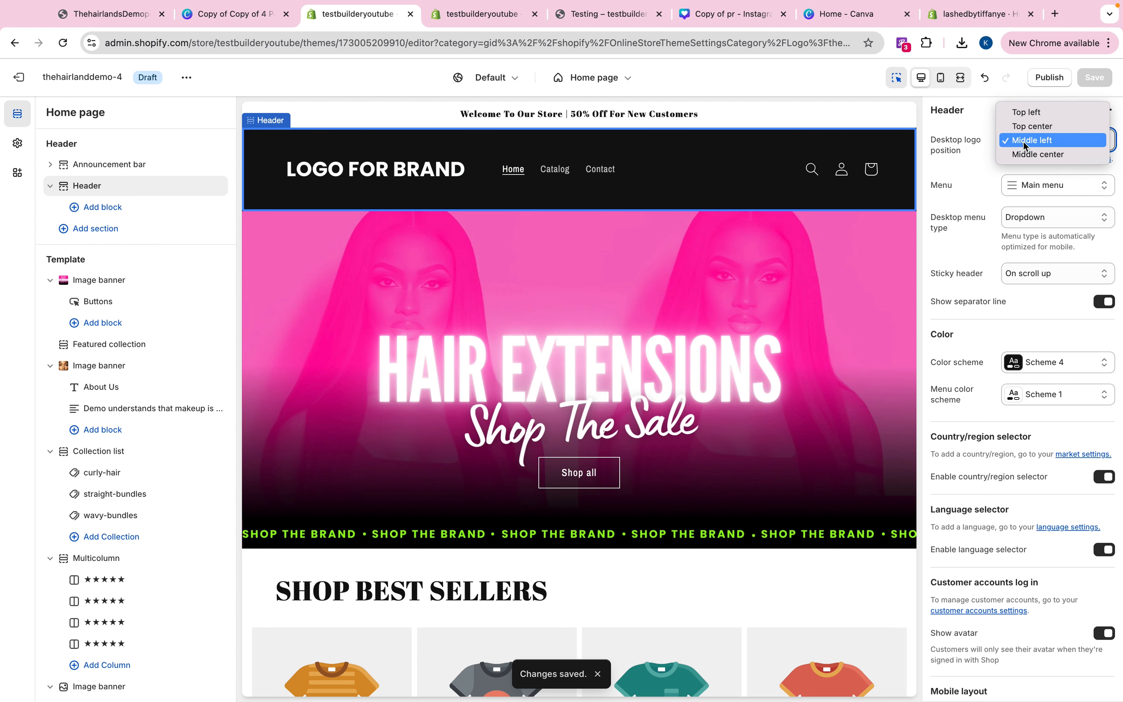
{"action": "left_click", "coordinate": [1038, 127]}
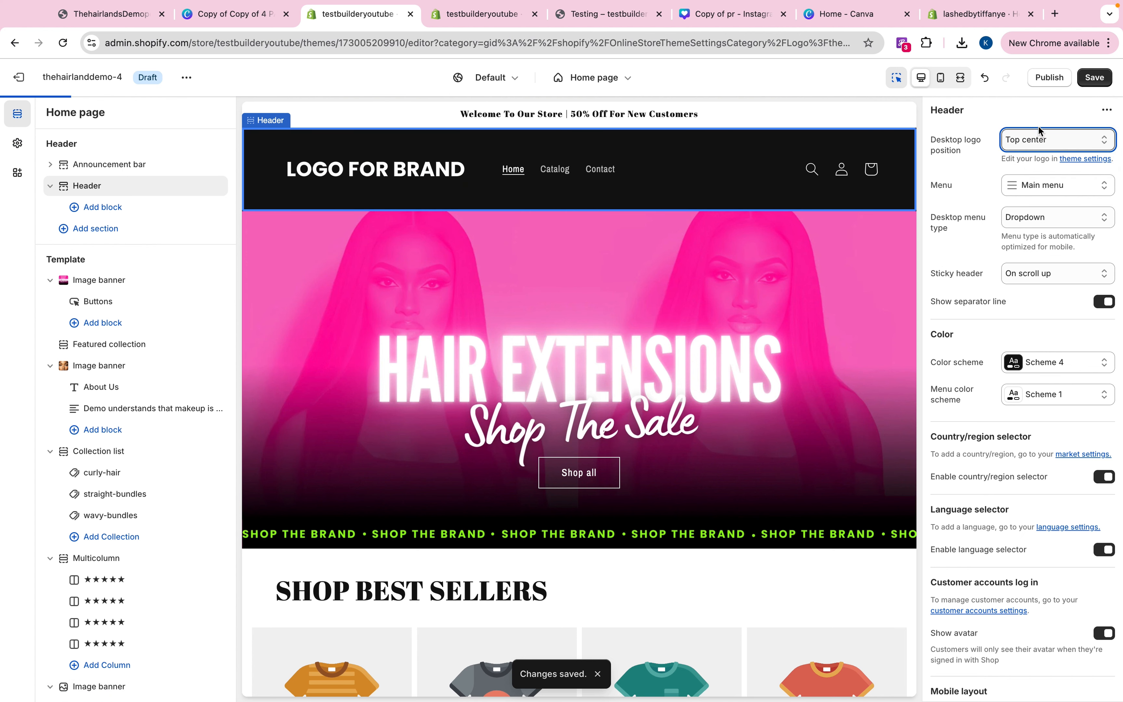
{"action": "left_click", "coordinate": [1100, 80]}
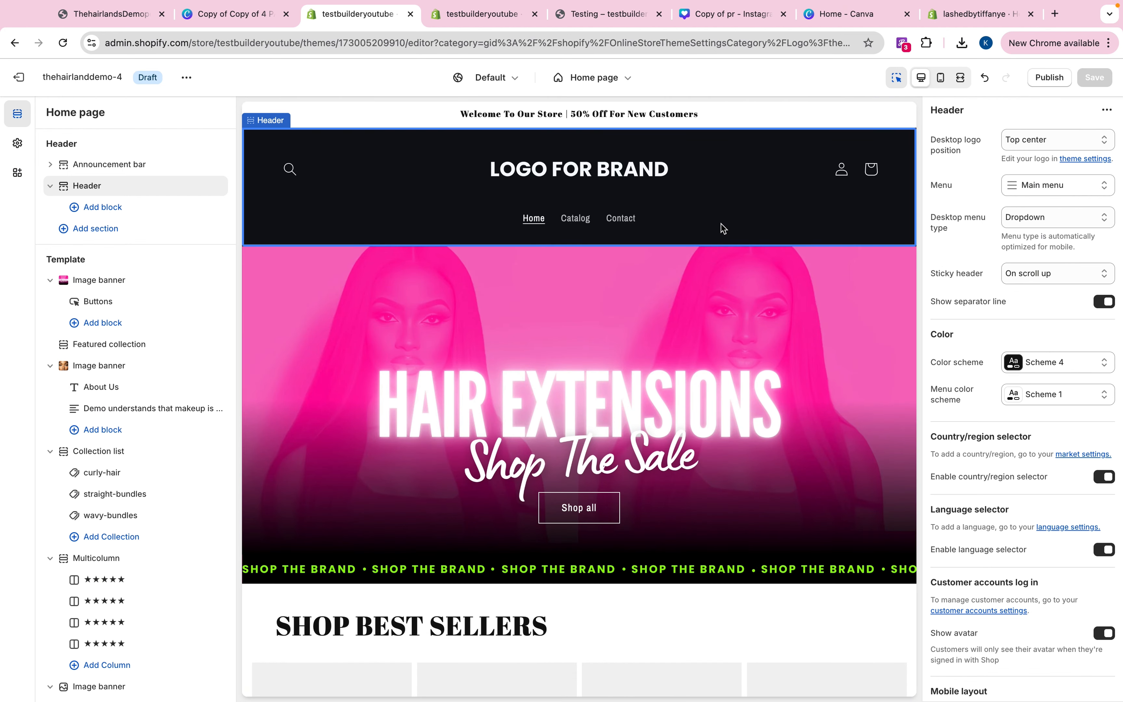
- Leave the theme editor, open a blank new product form and examine its description, media, pricing, inventory and shipping fields
{"action": "scroll", "coordinate": [723, 228], "scroll_direction": "down", "scroll_amount": 6}
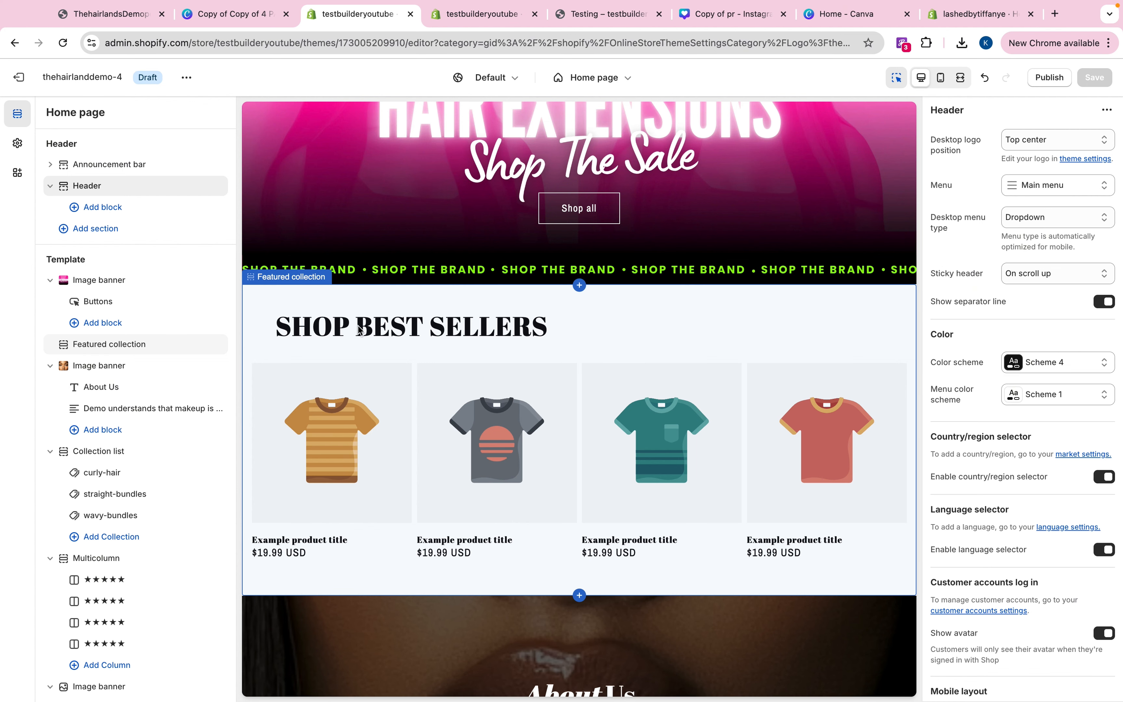
{"action": "left_click", "coordinate": [20, 81]}
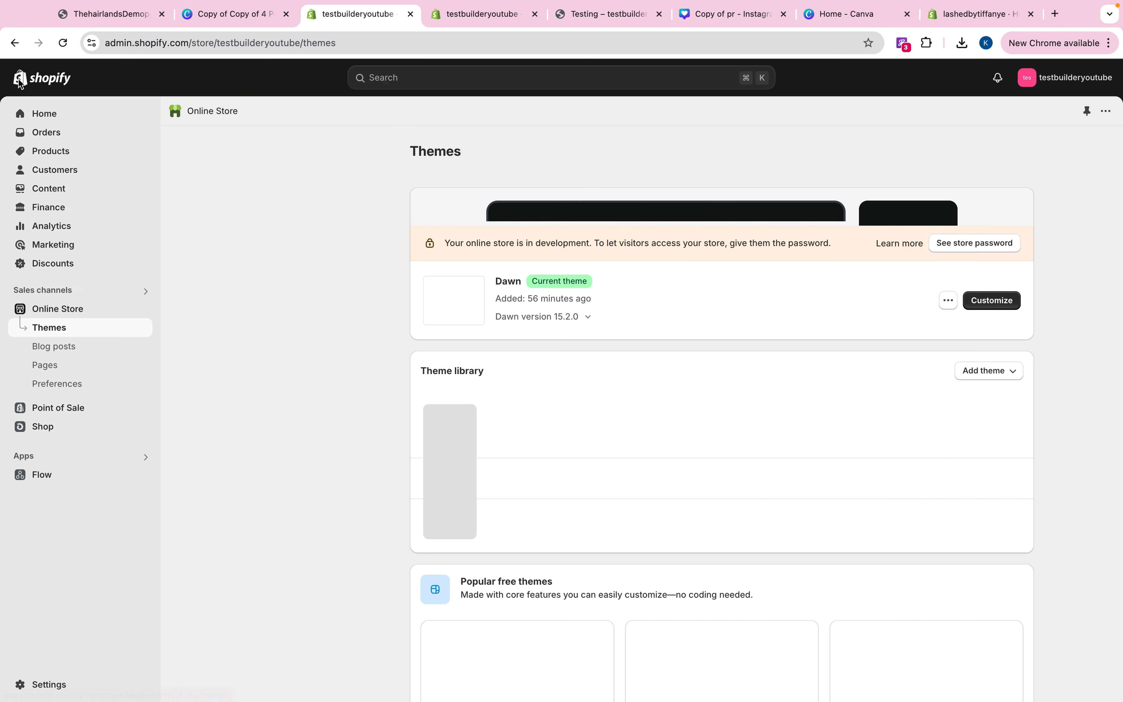
{"action": "left_click", "coordinate": [47, 153]}
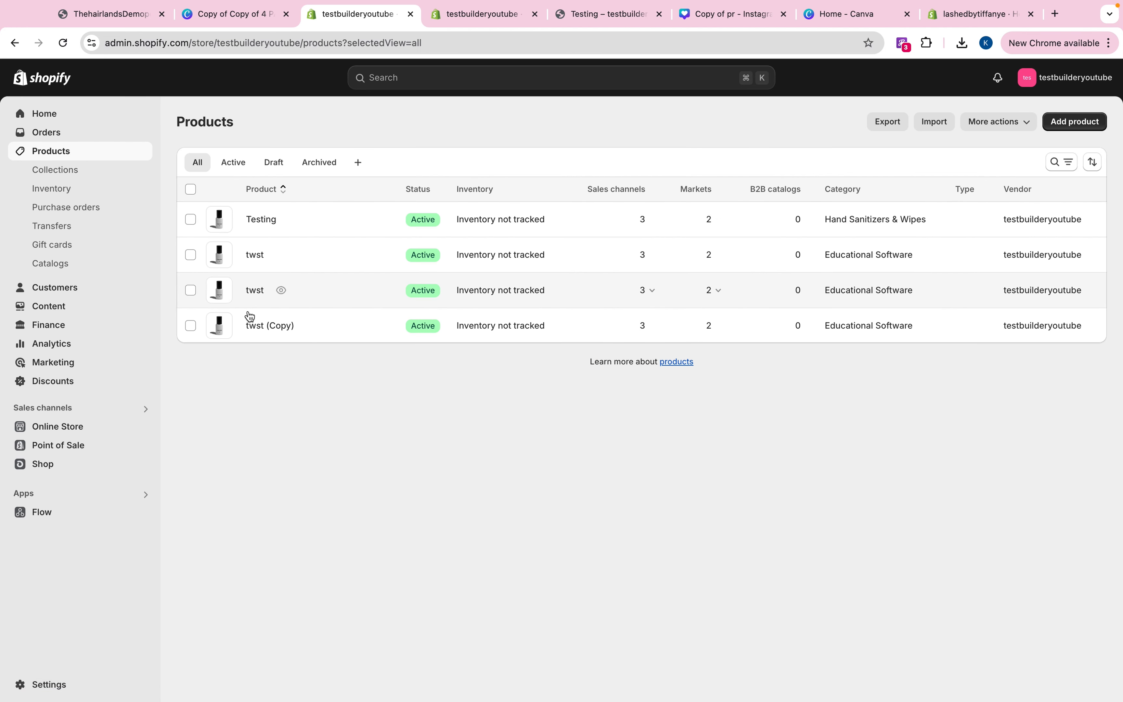
{"action": "left_click", "coordinate": [1075, 122]}
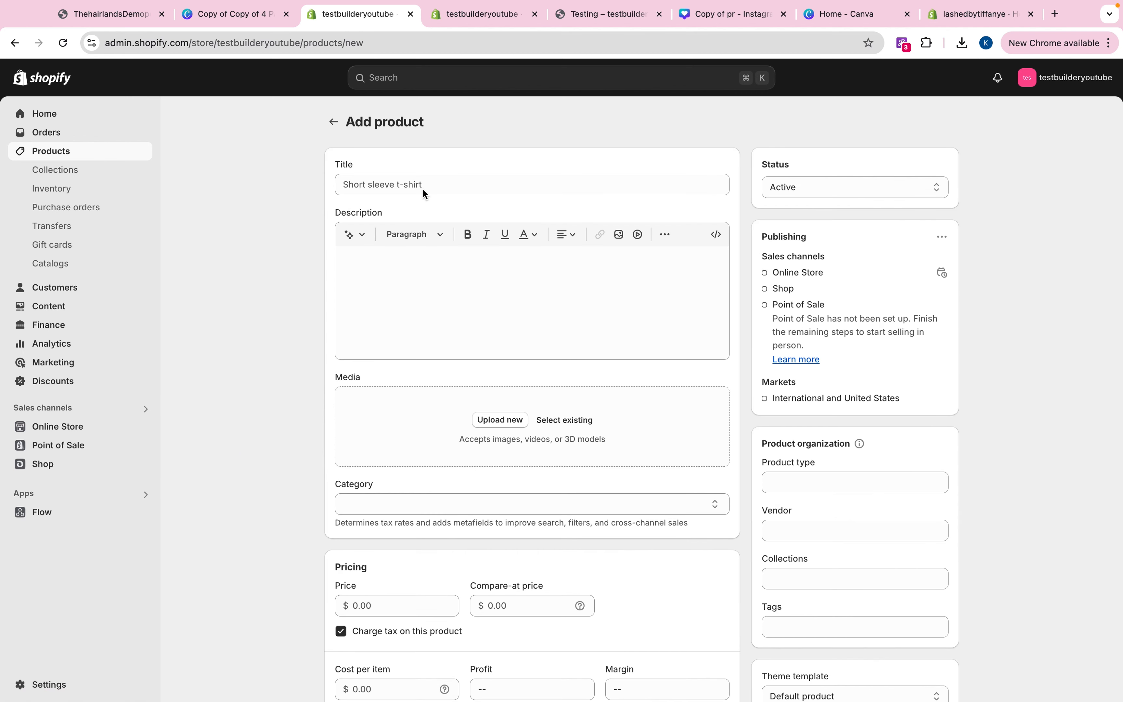
{"action": "left_click", "coordinate": [421, 186]}
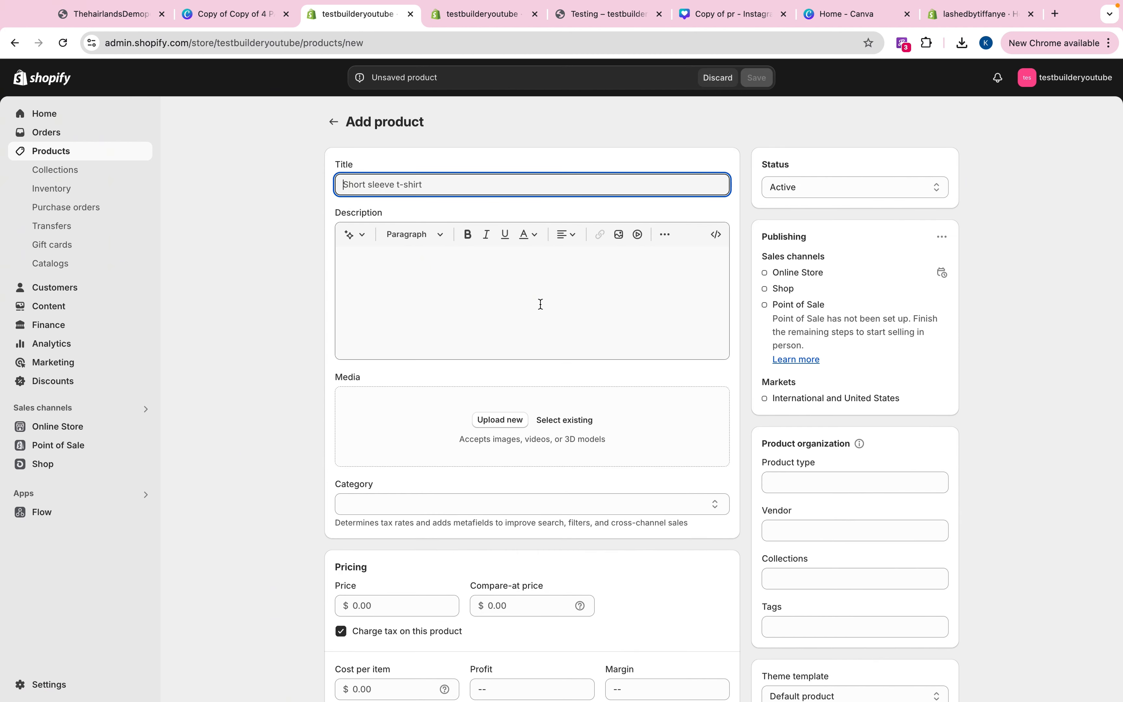
{"action": "scroll", "coordinate": [447, 572], "scroll_direction": "down", "scroll_amount": 1}
{"action": "scroll", "coordinate": [447, 572], "scroll_direction": "down", "scroll_amount": 3}
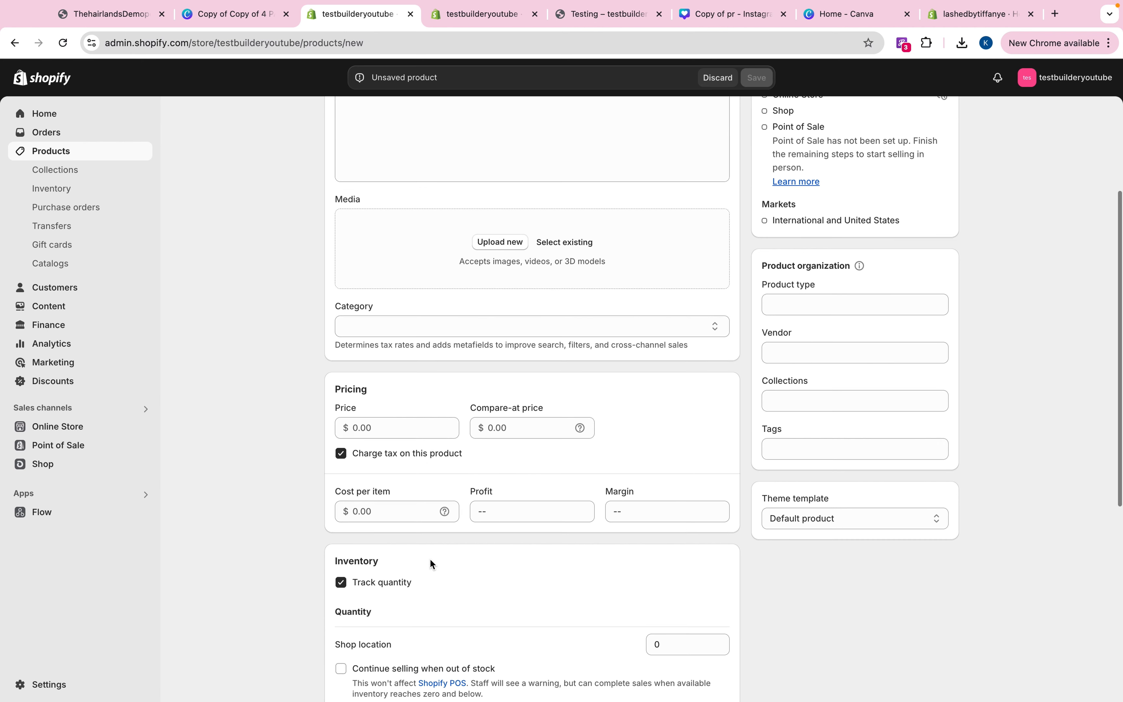
{"action": "scroll", "coordinate": [420, 452], "scroll_direction": "down", "scroll_amount": 3}
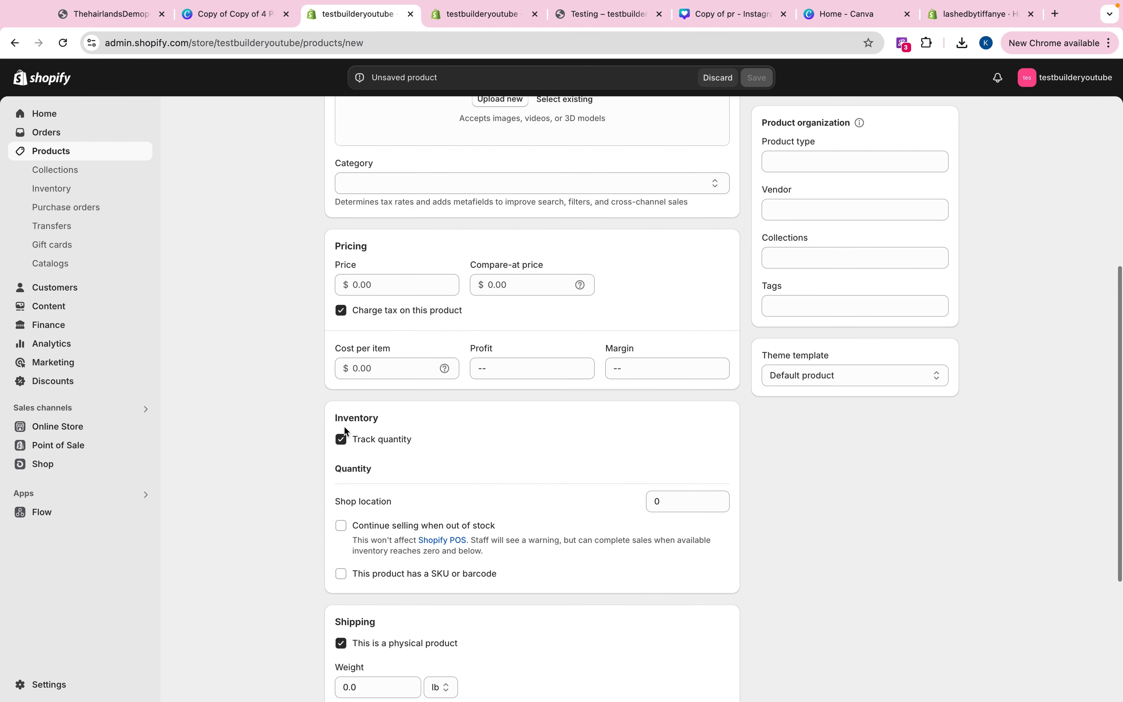
{"action": "scroll", "coordinate": [345, 424], "scroll_direction": "down", "scroll_amount": 5}
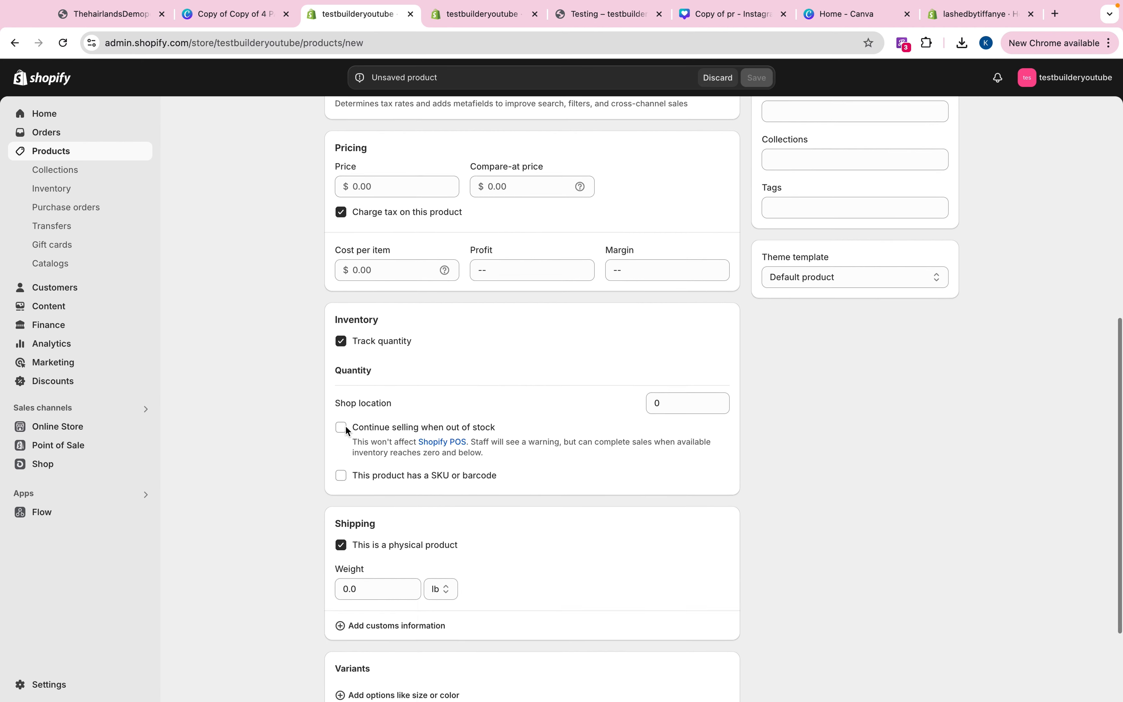
{"action": "scroll", "coordinate": [402, 440], "scroll_direction": "up", "scroll_amount": 8}
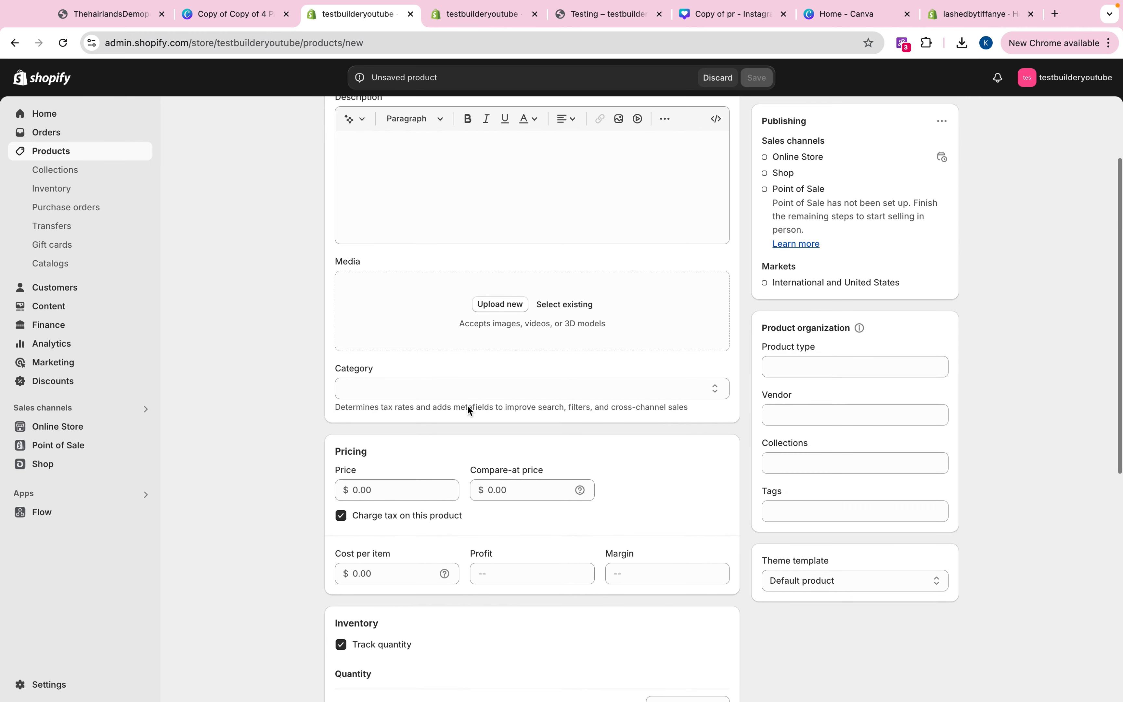
- Try to save the untitled product in the Home page collection, and discard the unsaved product
{"action": "left_click", "coordinate": [763, 462]}
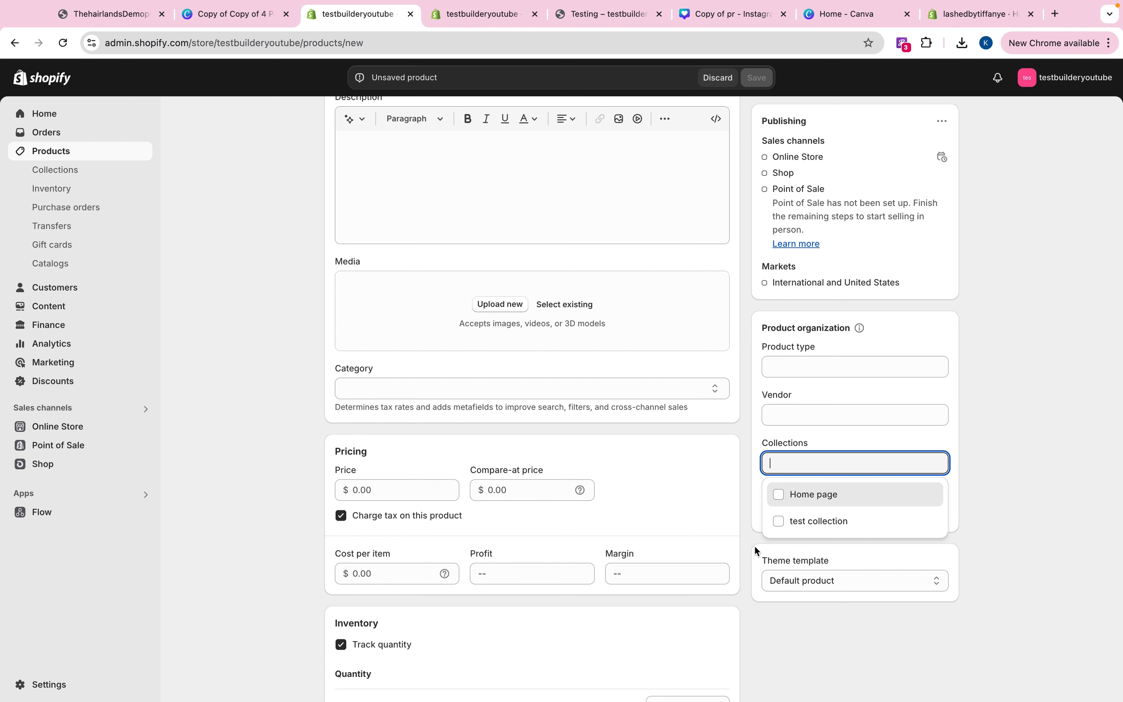
{"action": "left_click", "coordinate": [866, 507]}
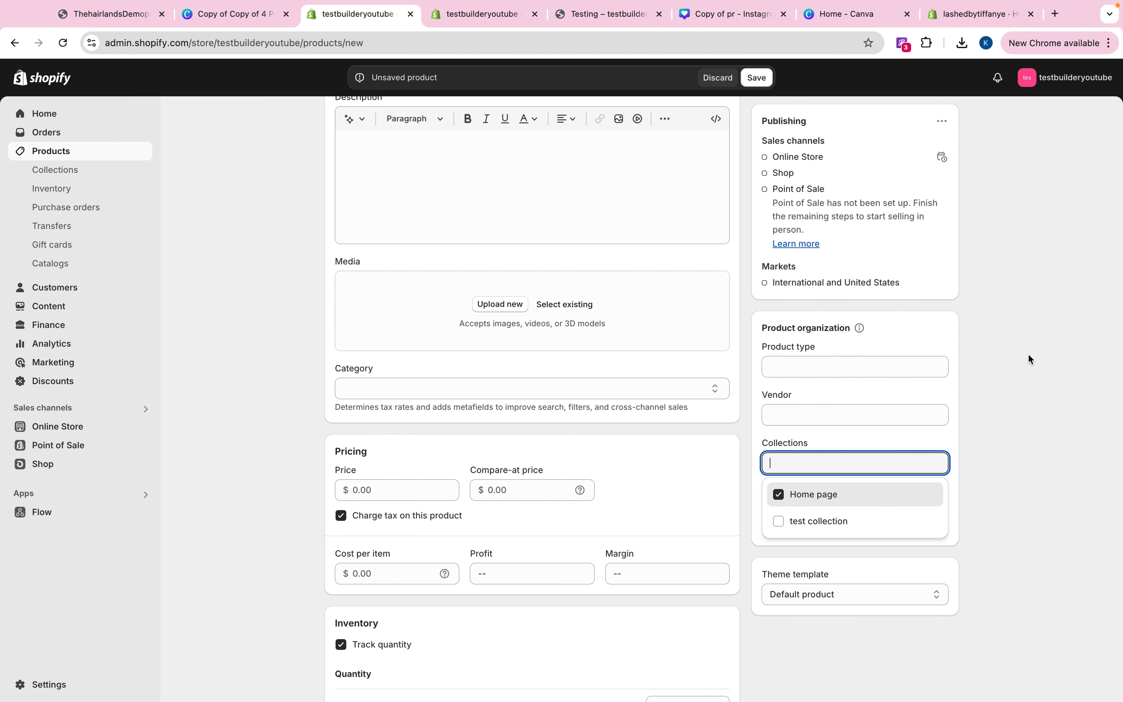
{"action": "scroll", "coordinate": [882, 268], "scroll_direction": "up", "scroll_amount": 3}
{"action": "left_click", "coordinate": [1020, 293]}
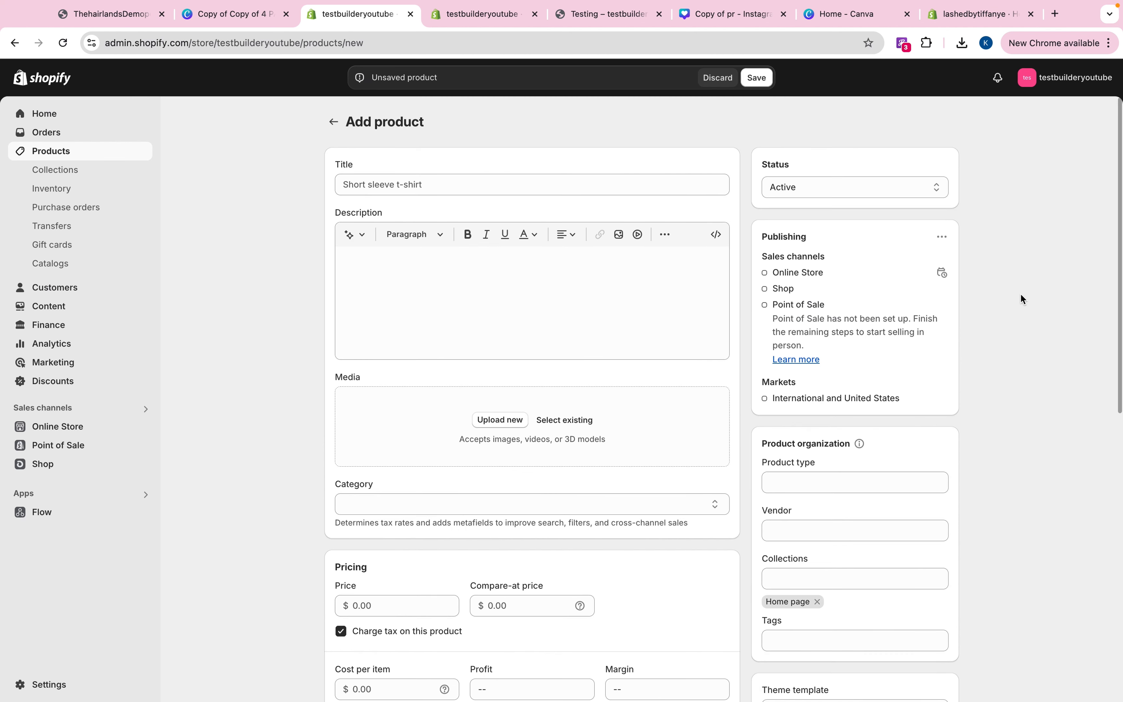
{"action": "left_click", "coordinate": [759, 79]}
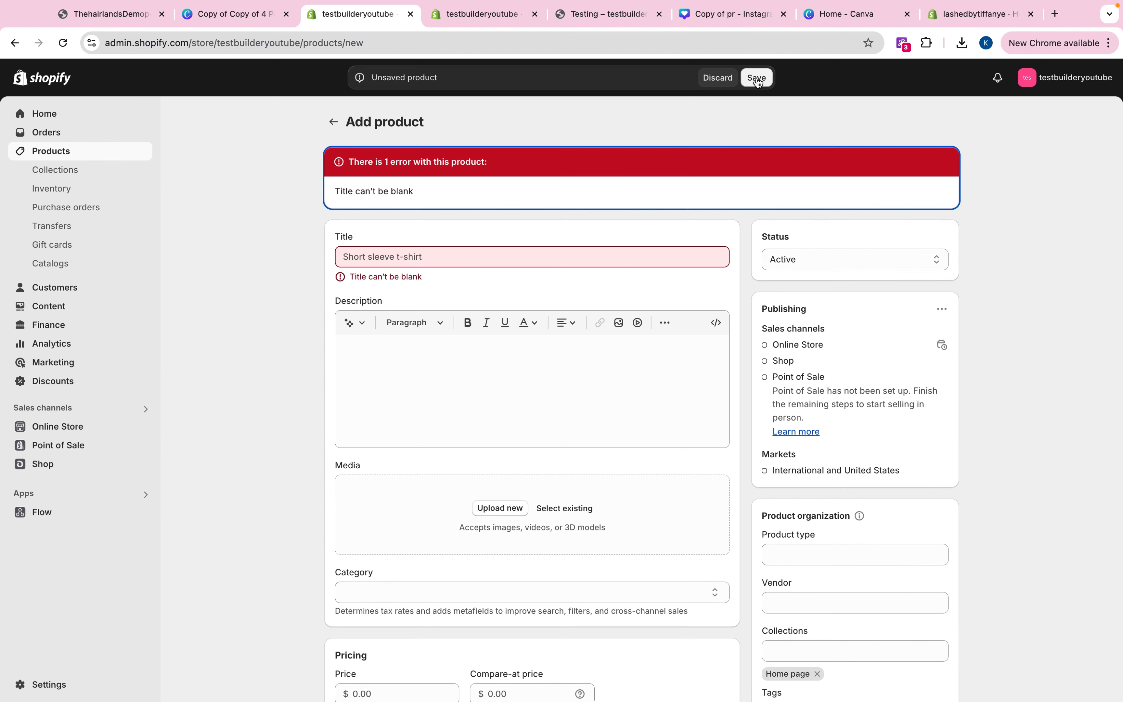
{"action": "left_click", "coordinate": [333, 124]}
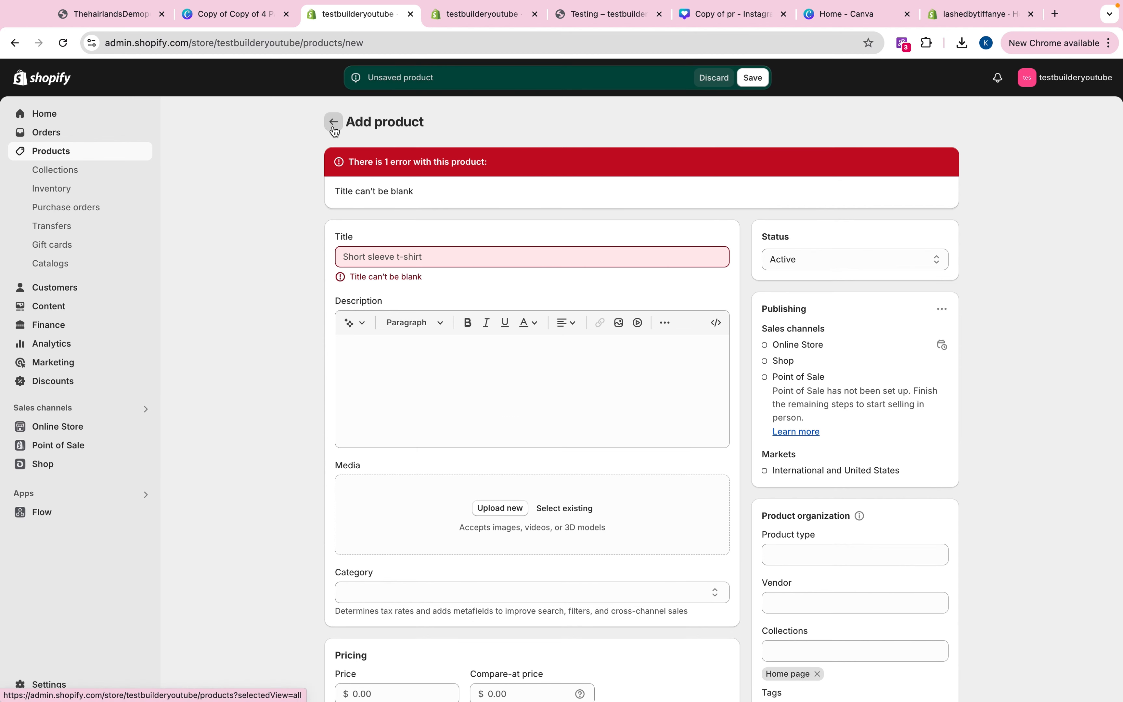
{"action": "left_click", "coordinate": [718, 78]}
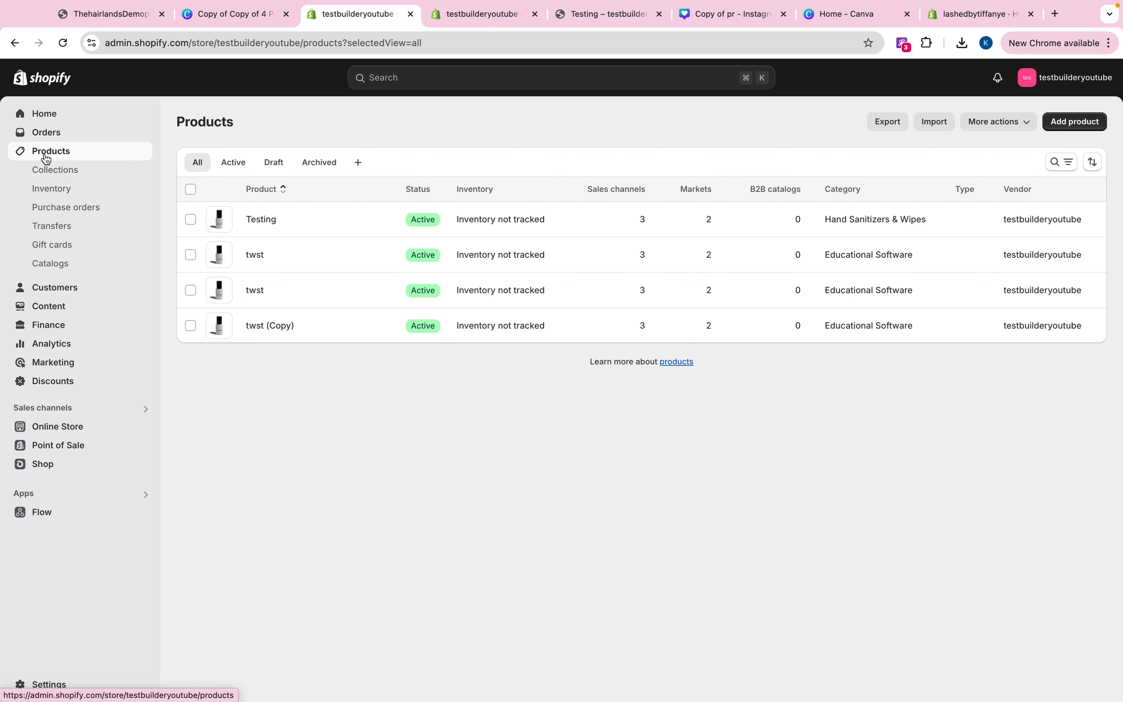
- View the store's collections list and return to the online store's themes page
{"action": "left_click", "coordinate": [51, 169]}
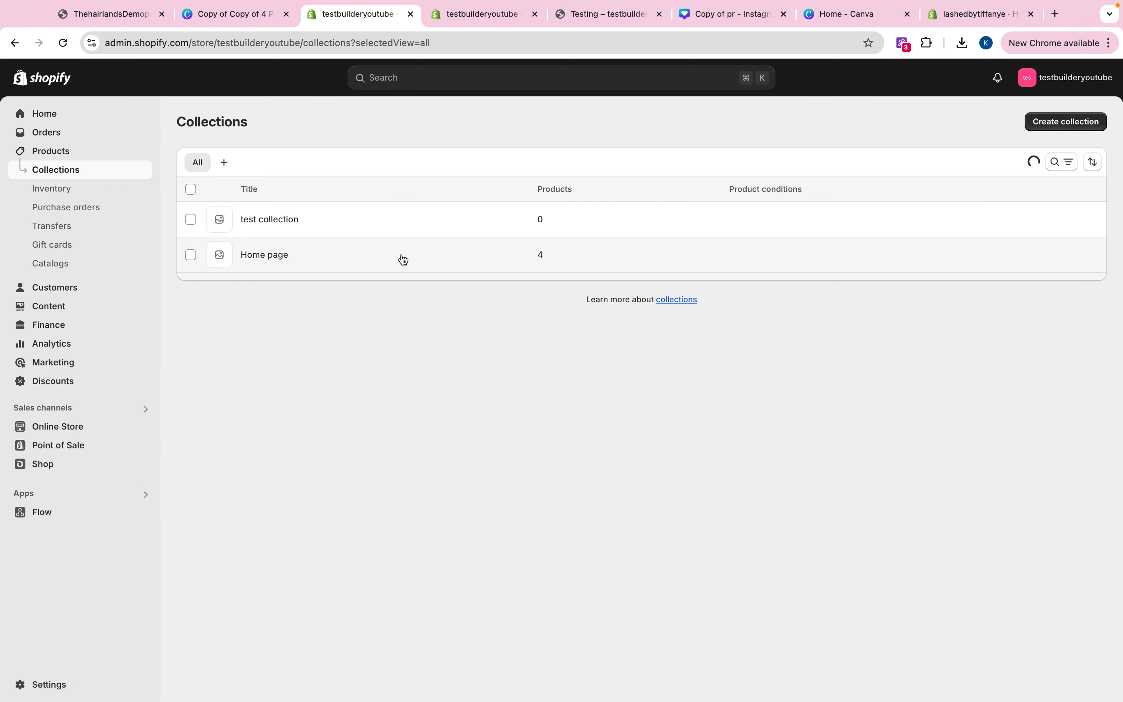
{"action": "left_click", "coordinate": [79, 436]}
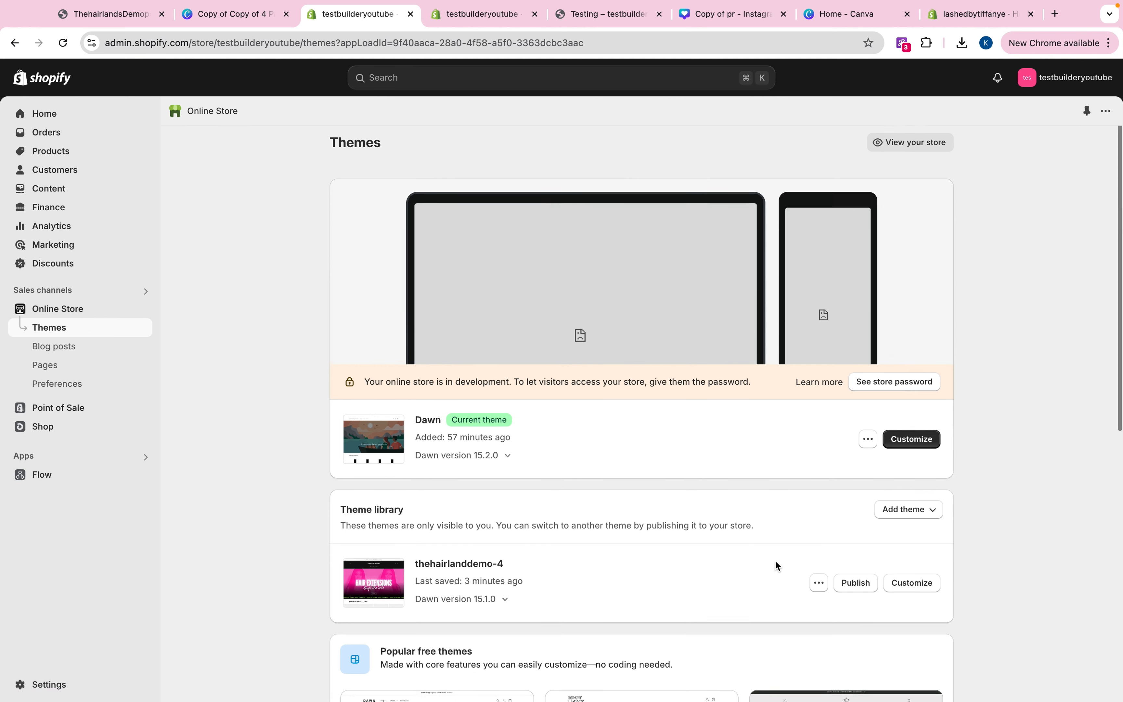
- Open the thehairlanddemo-4 theme for customizing and set the SHOP BEST SELLERS featured collection to Home page
{"action": "scroll", "coordinate": [774, 560], "scroll_direction": "down", "scroll_amount": 2}
{"action": "left_click", "coordinate": [920, 541]}
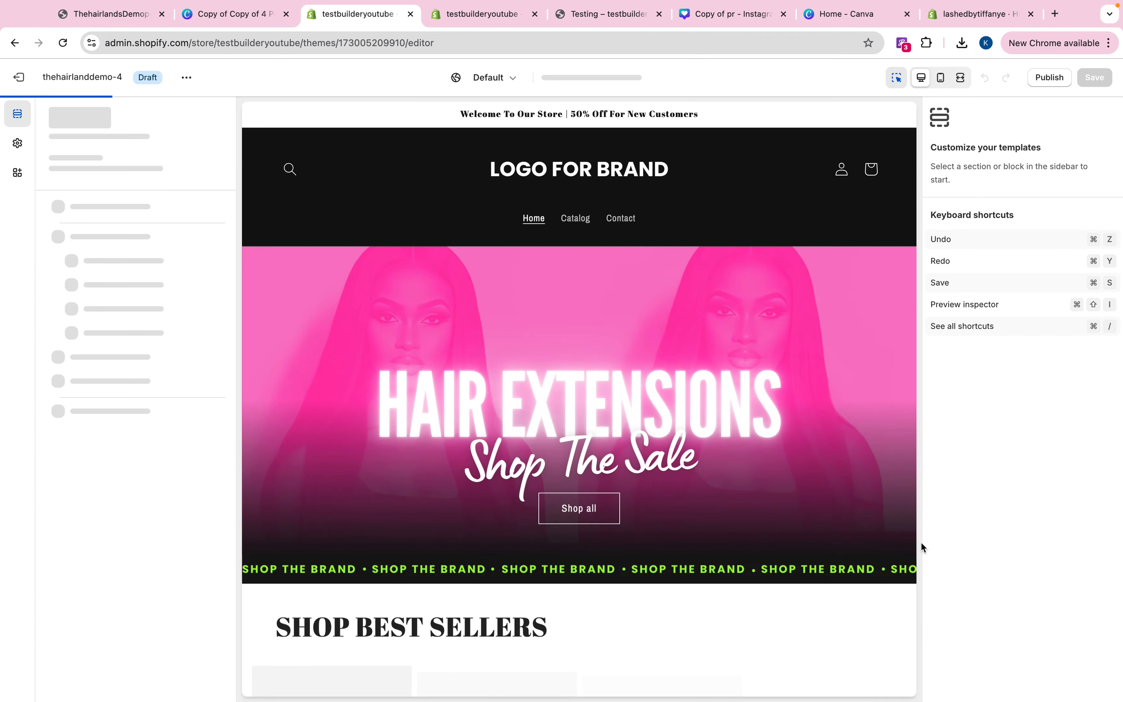
{"action": "scroll", "coordinate": [700, 493], "scroll_direction": "down", "scroll_amount": 5}
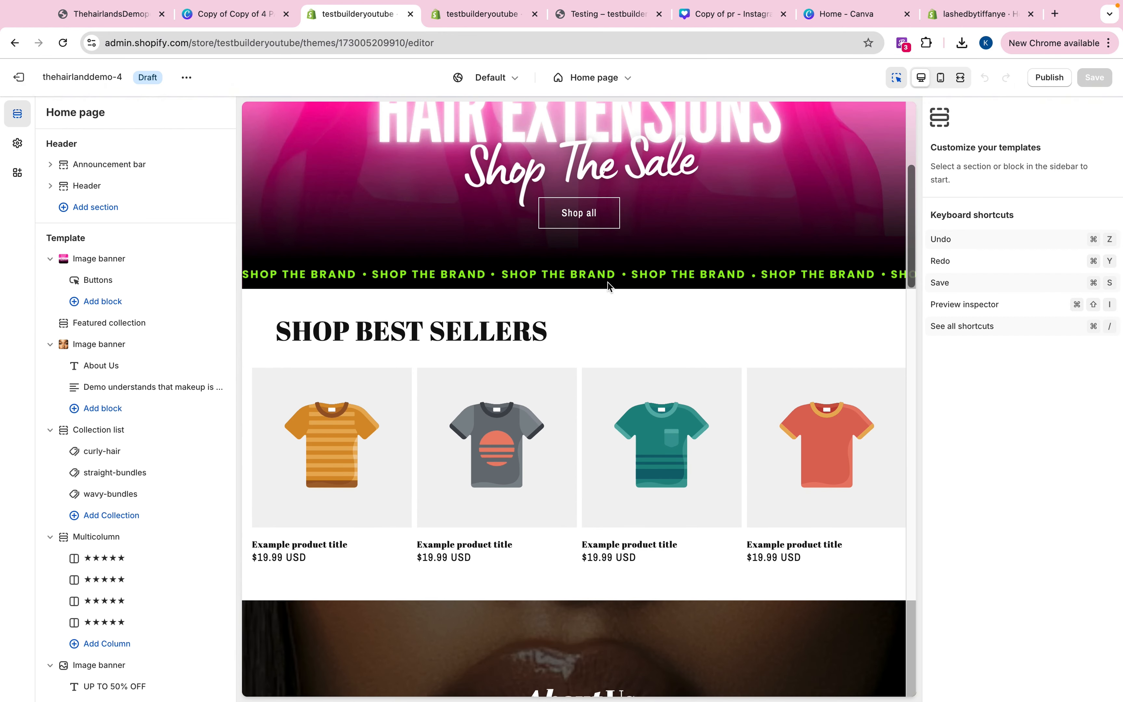
{"action": "left_click", "coordinate": [266, 343]}
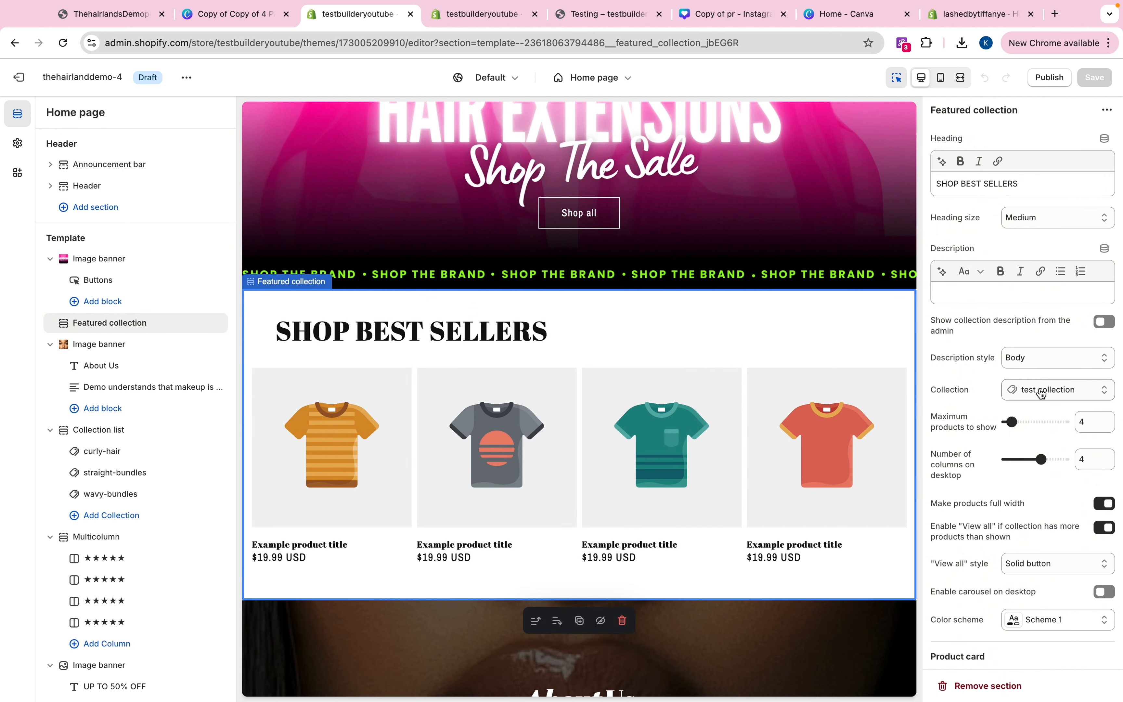
{"action": "left_click", "coordinate": [1042, 393]}
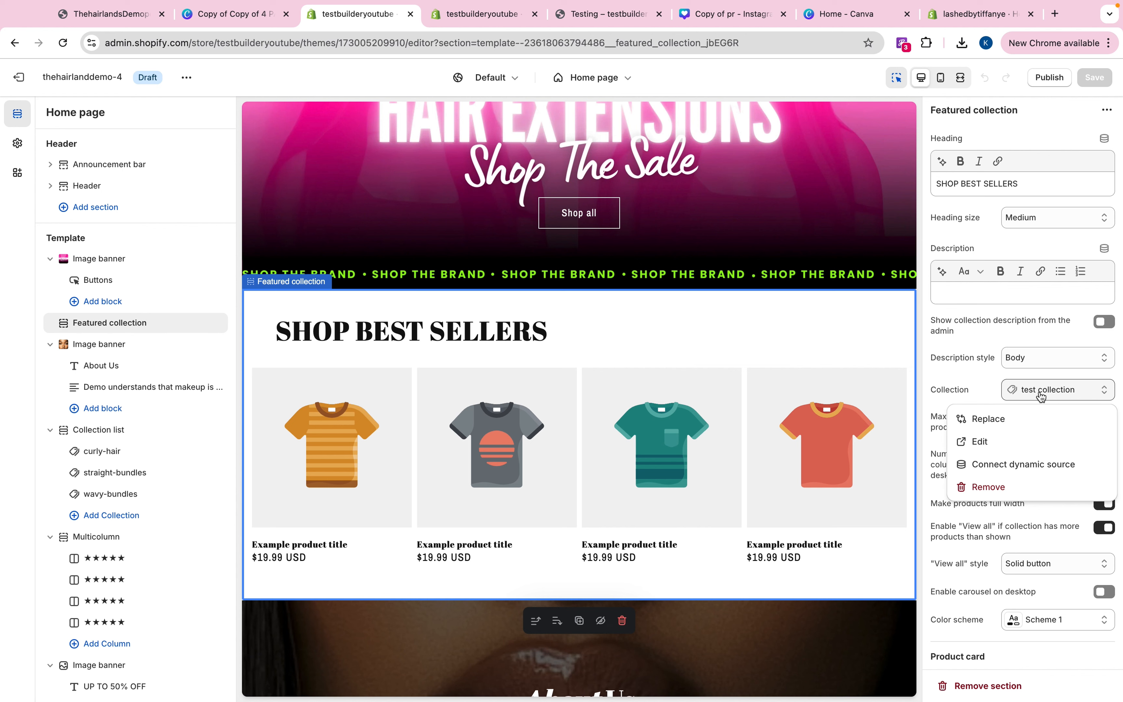
{"action": "left_click", "coordinate": [1042, 394]}
{"action": "left_click", "coordinate": [1037, 392]}
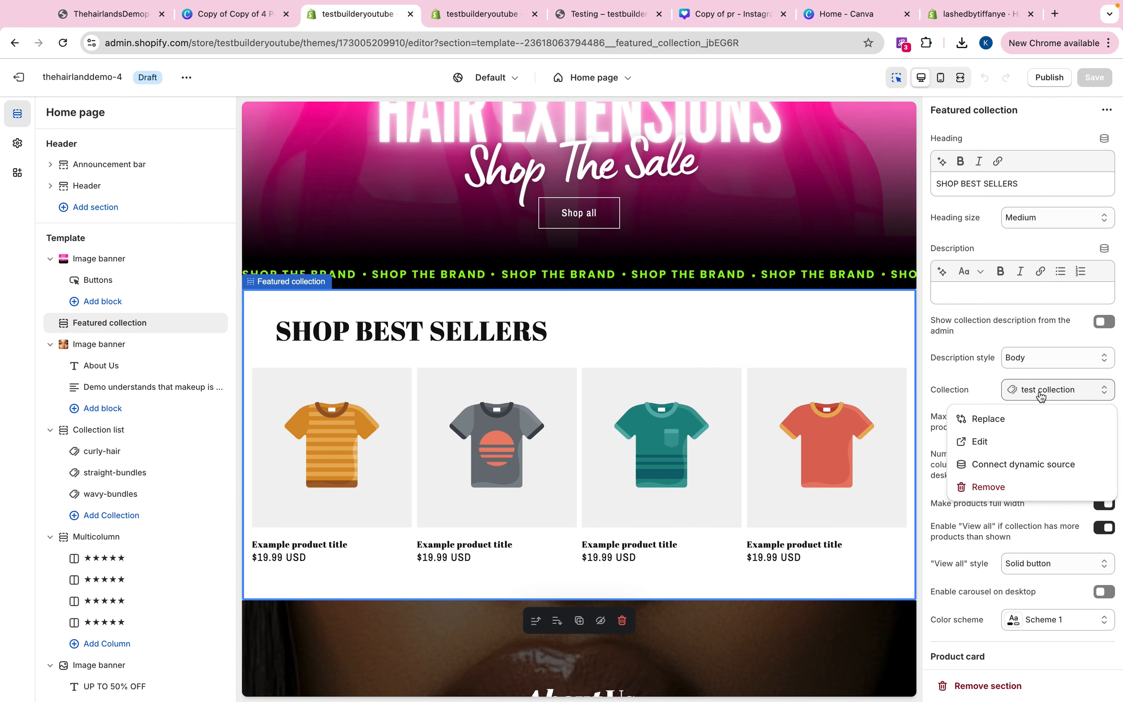
{"action": "left_click", "coordinate": [1000, 417]}
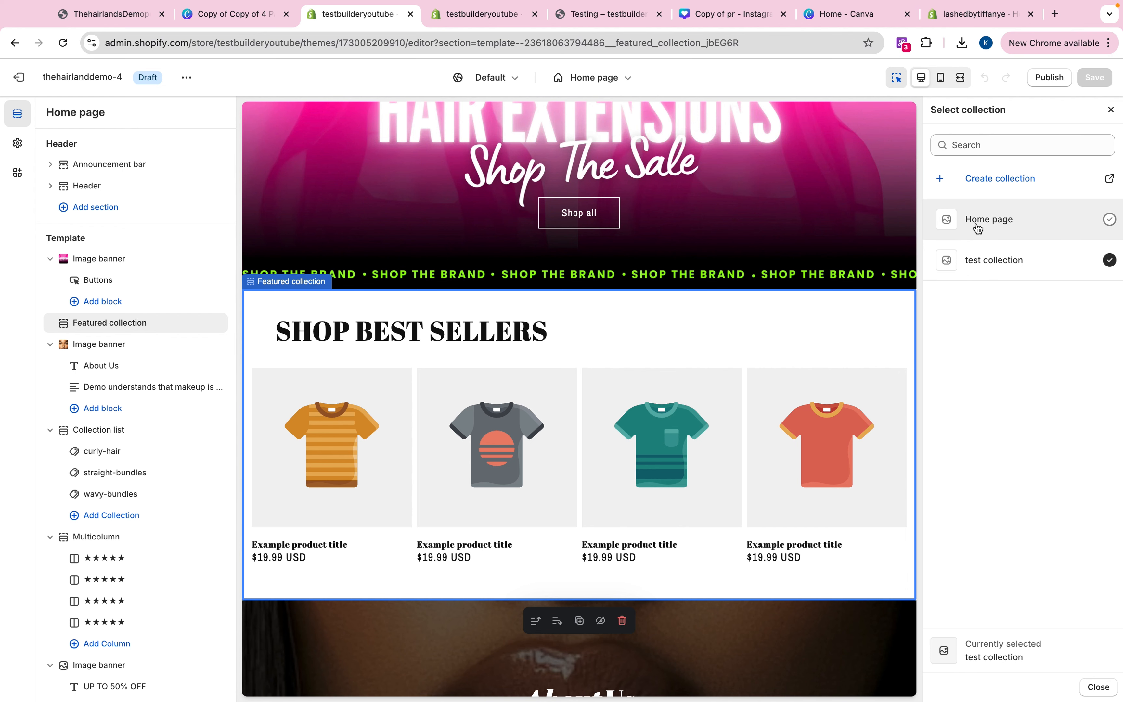
{"action": "left_click", "coordinate": [978, 228]}
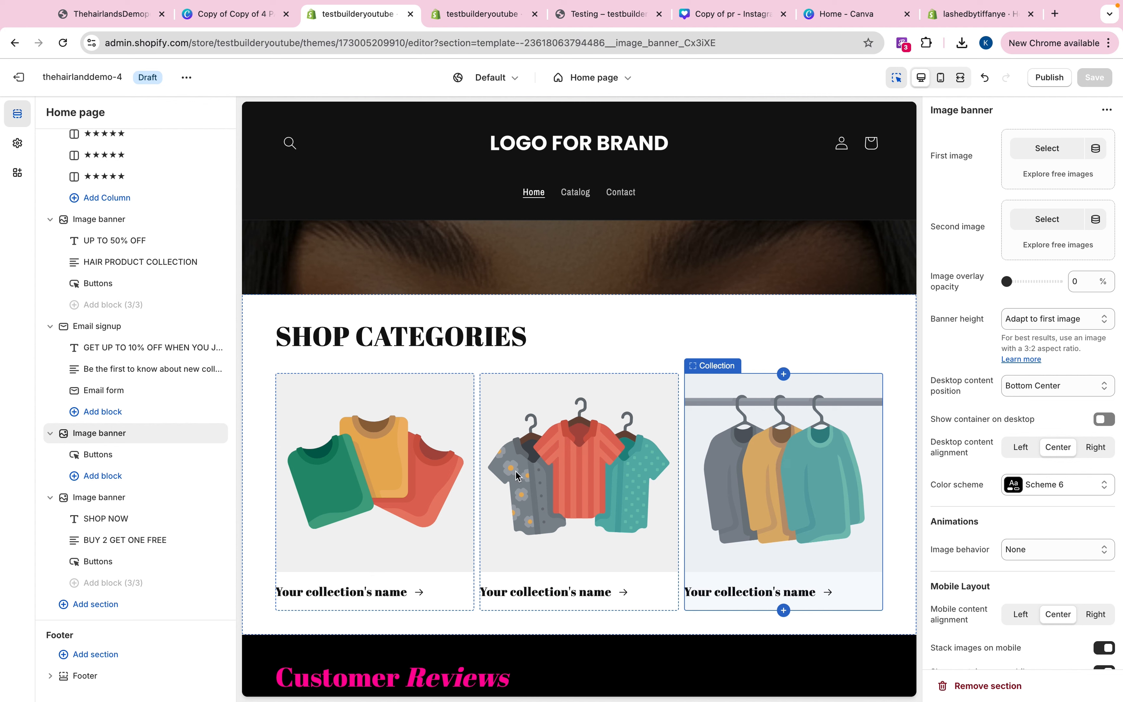
- Switch to the "Copy of pr" design in Canva and add the uploaded photo of the long-haired woman to the Wavy Hair page
{"action": "left_click", "coordinate": [694, 16]}
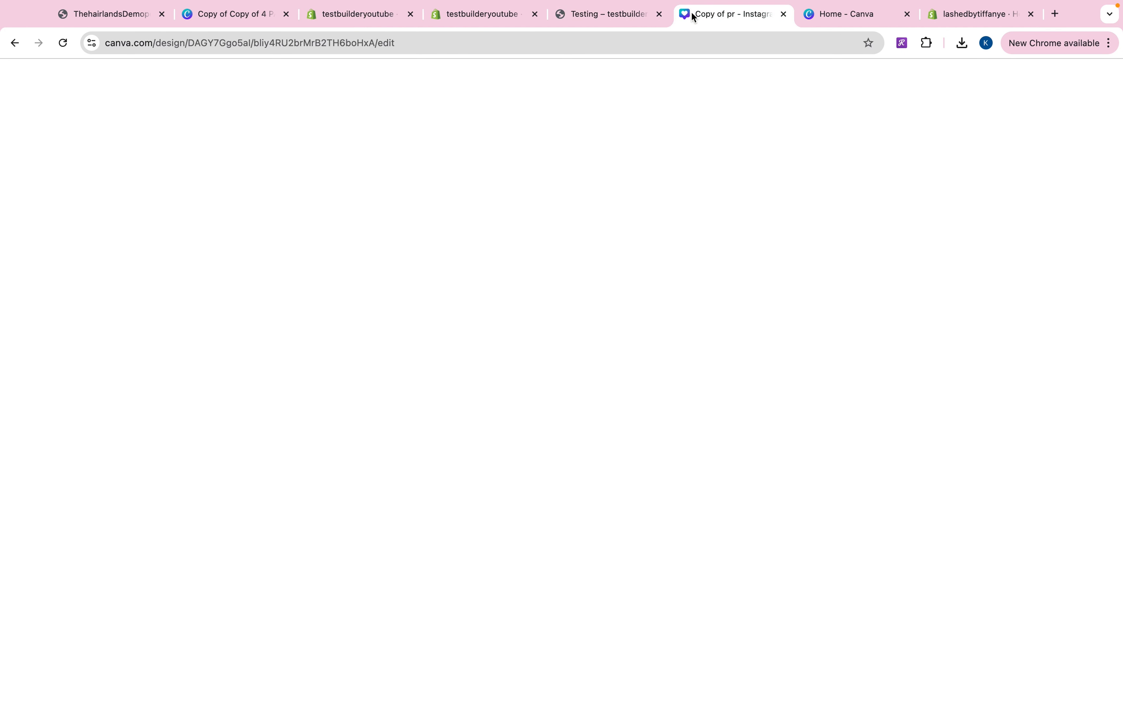
{"action": "left_click", "coordinate": [21, 376]}
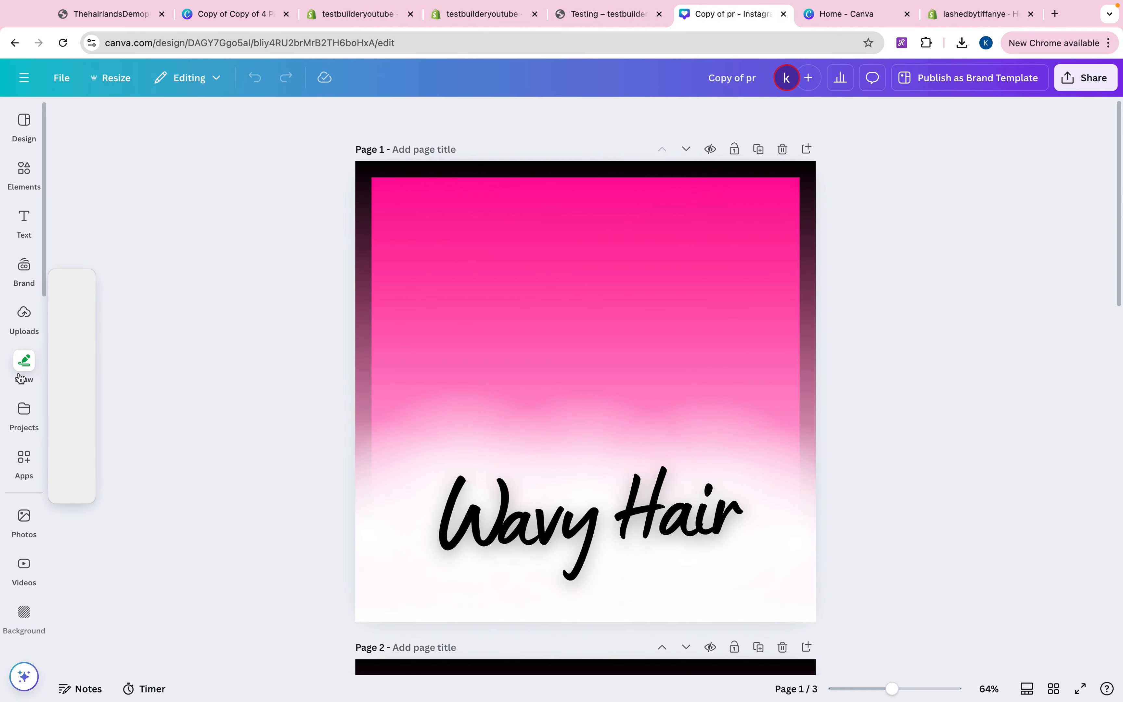
{"action": "left_click", "coordinate": [24, 318]}
{"action": "scroll", "coordinate": [574, 432], "scroll_direction": "down", "scroll_amount": 10}
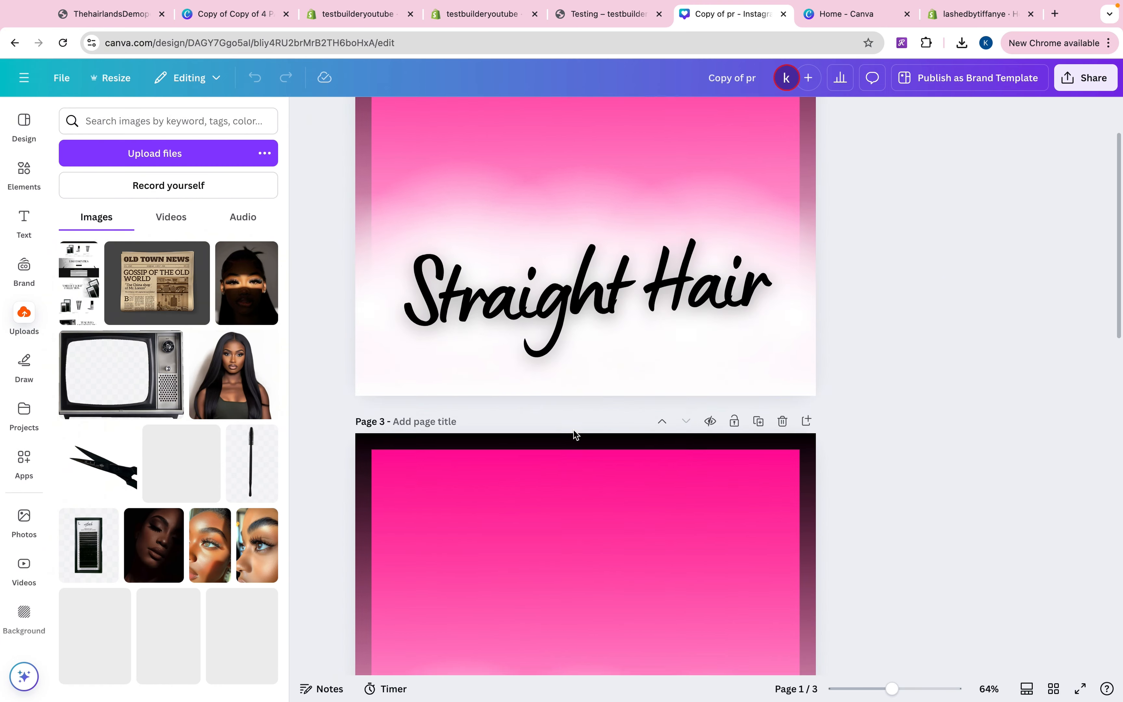
{"action": "scroll", "coordinate": [573, 429], "scroll_direction": "down", "scroll_amount": 5}
{"action": "scroll", "coordinate": [573, 430], "scroll_direction": "up", "scroll_amount": 20}
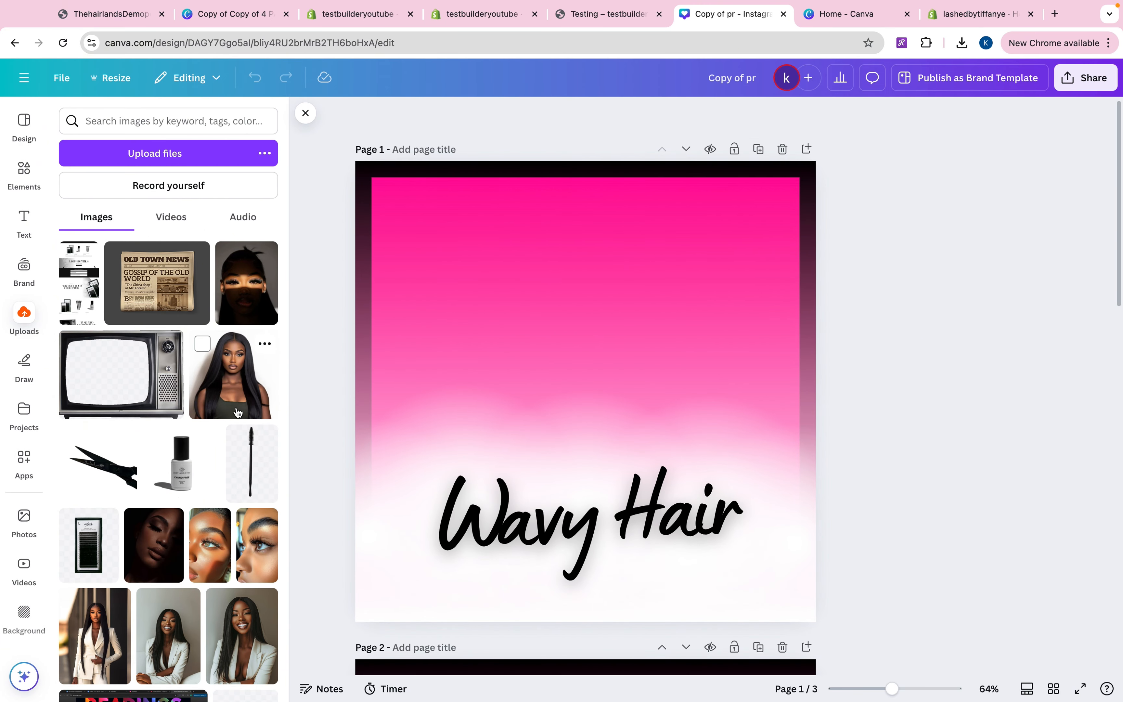
{"action": "left_click", "coordinate": [238, 412]}
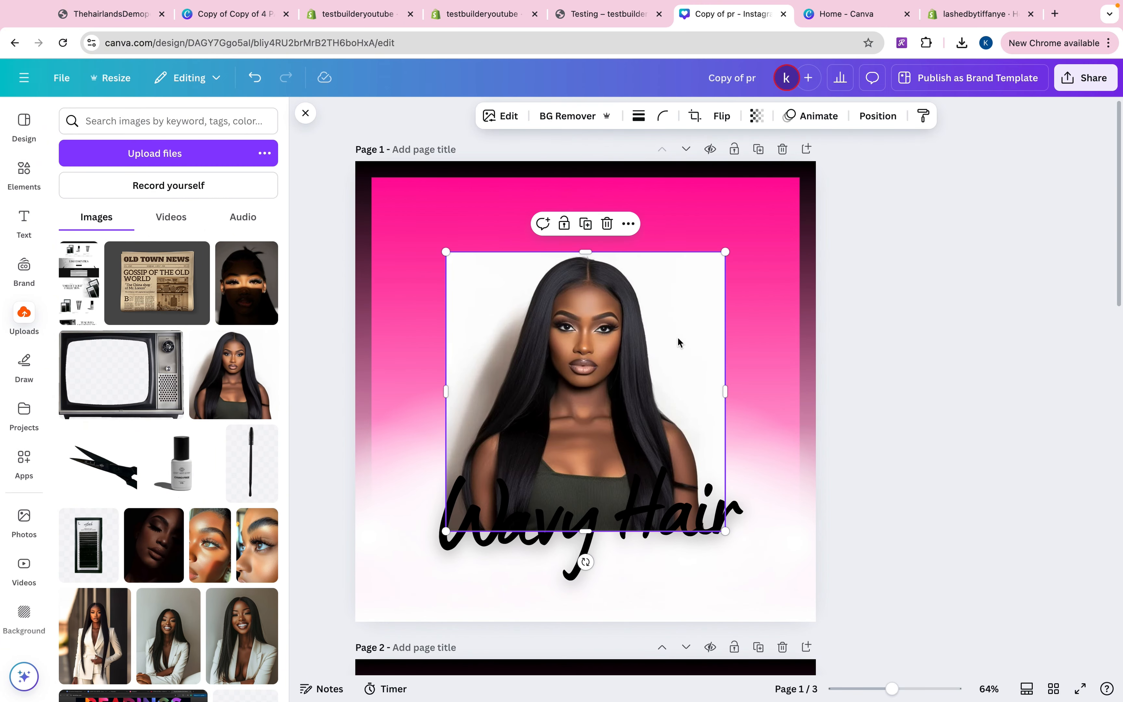
- Remove the woman photo's background, enlarge it to nearly fill the Wavy Hair page and center it within the frame
{"action": "left_click_drag", "start_coordinate": [679, 300], "coordinate": [650, 286]}
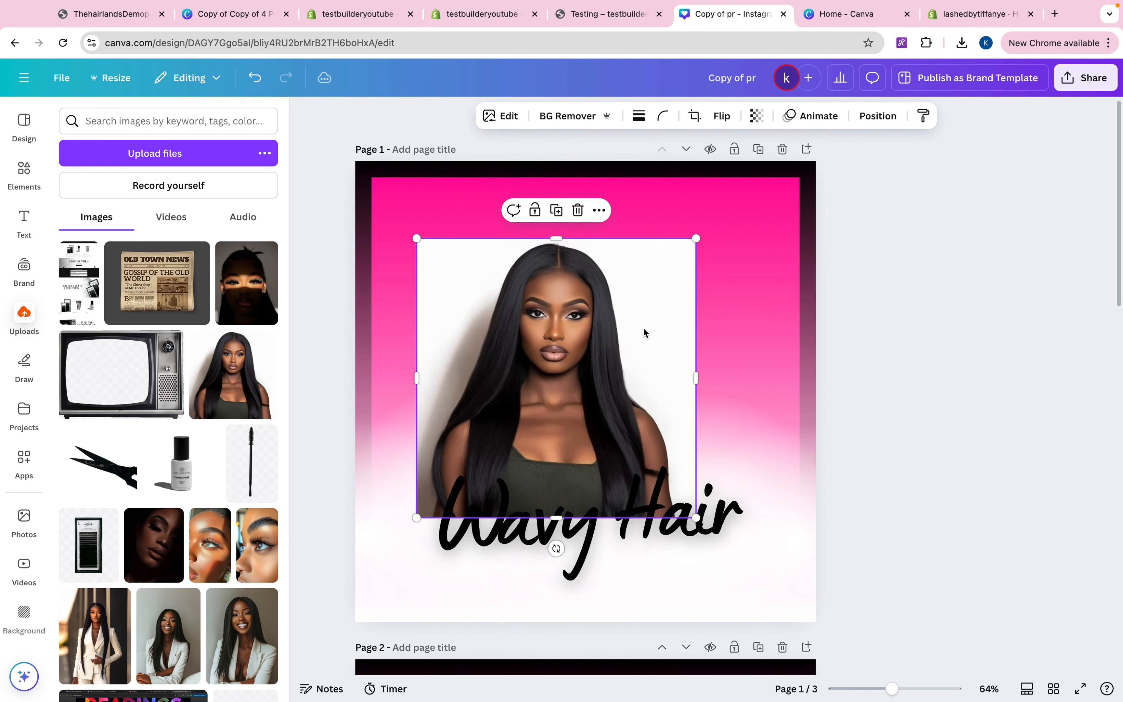
{"action": "left_click_drag", "start_coordinate": [515, 380], "coordinate": [548, 366]}
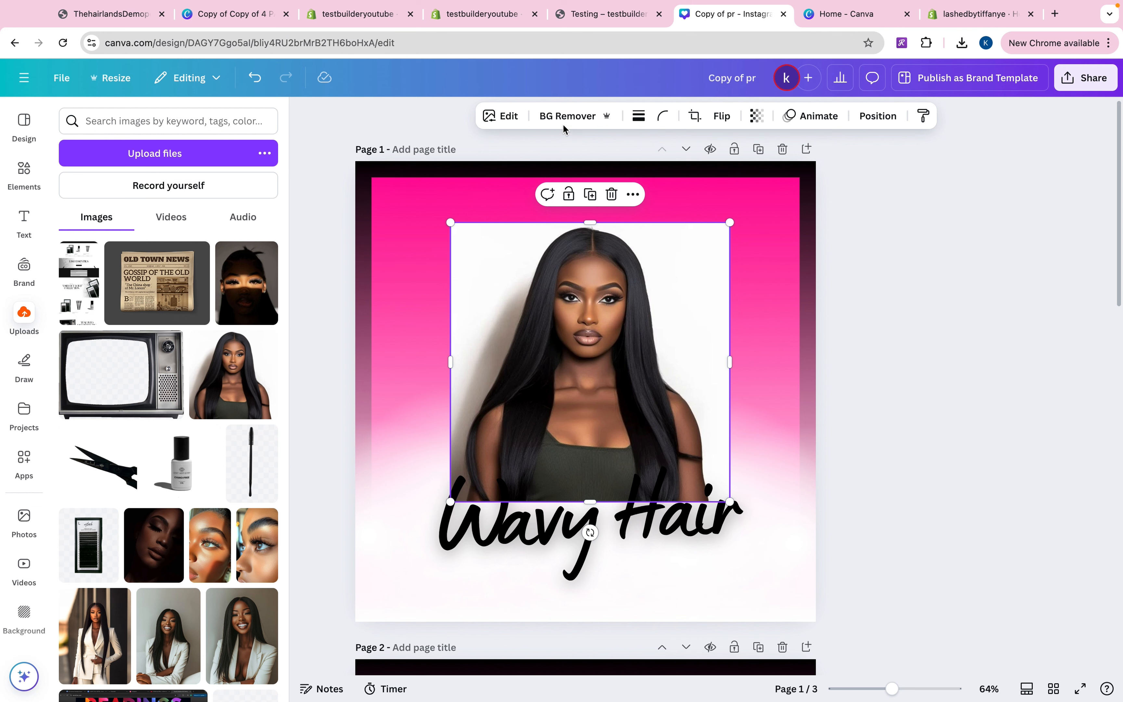
{"action": "left_click", "coordinate": [566, 117]}
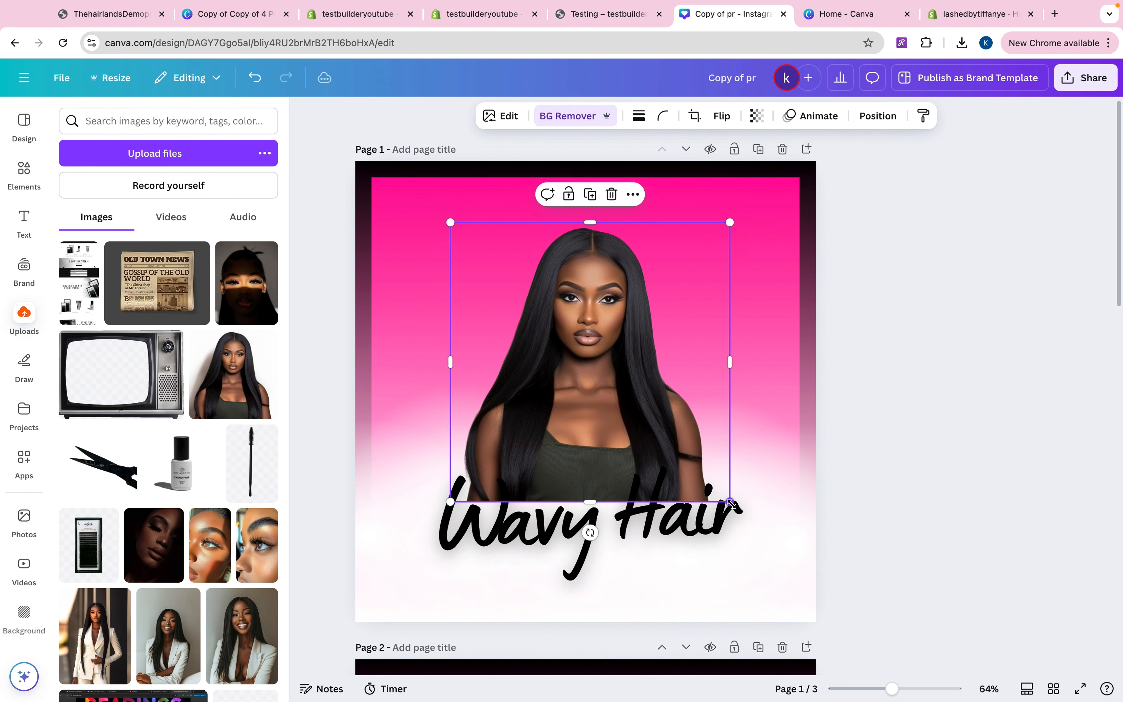
{"action": "left_click_drag", "start_coordinate": [803, 610], "coordinate": [857, 662]}
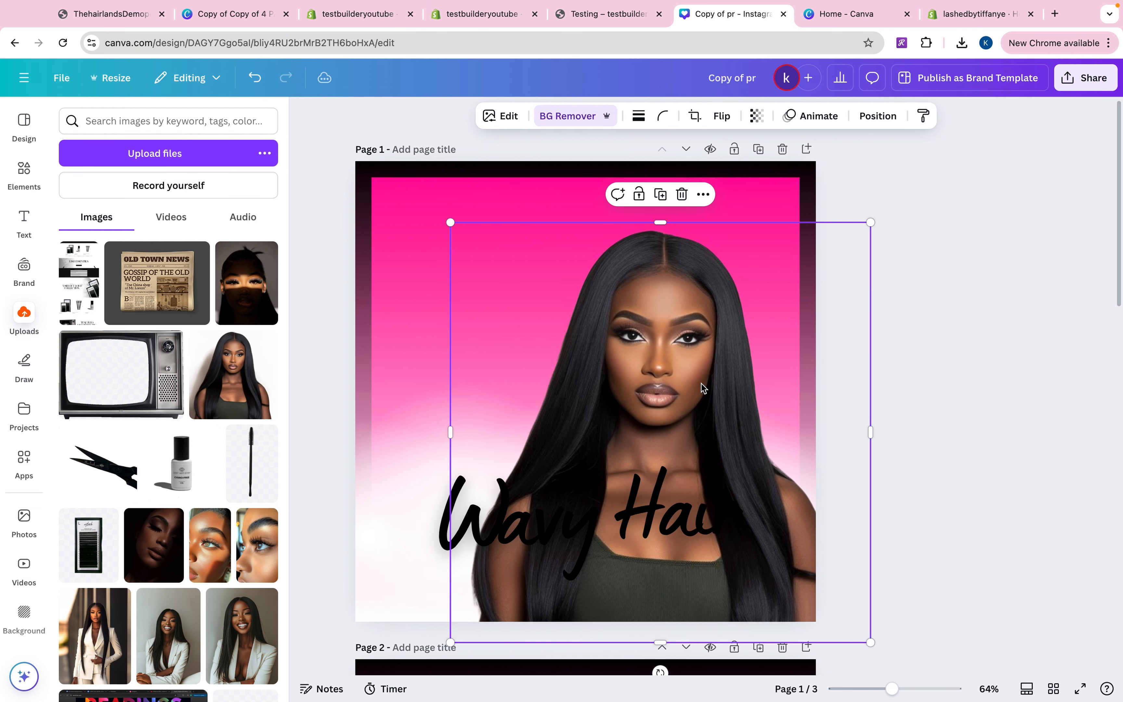
{"action": "left_click_drag", "start_coordinate": [704, 389], "coordinate": [627, 331]}
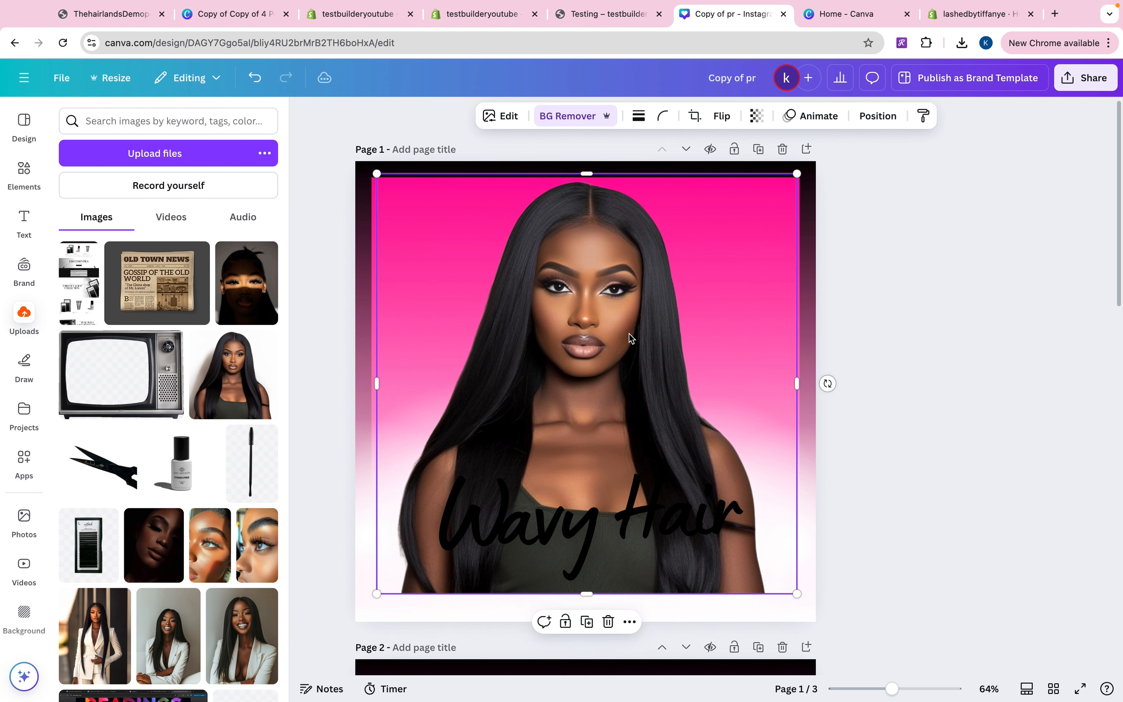
- Move the woman photo's layer beneath the white glow and pink gradient layers on the Wavy Hair page
{"action": "right_click", "coordinate": [628, 335]}
{"action": "mouse_move", "coordinate": [695, 415]}
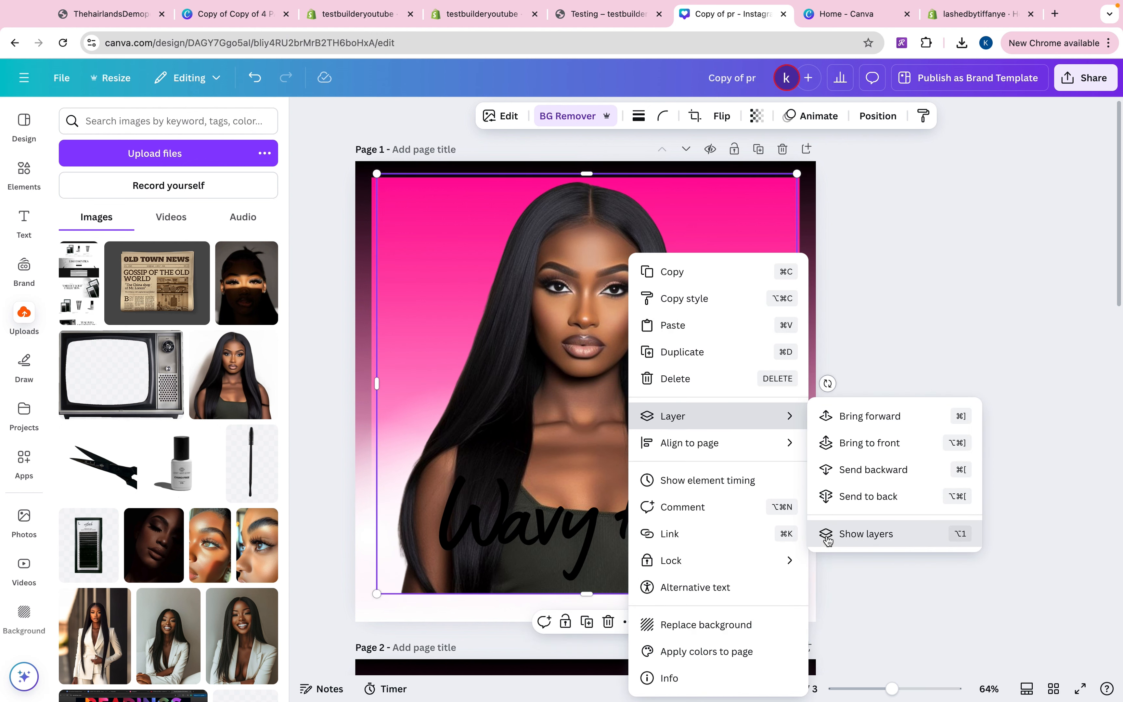
{"action": "left_click", "coordinate": [826, 535]}
{"action": "left_click_drag", "start_coordinate": [175, 286], "coordinate": [200, 533]}
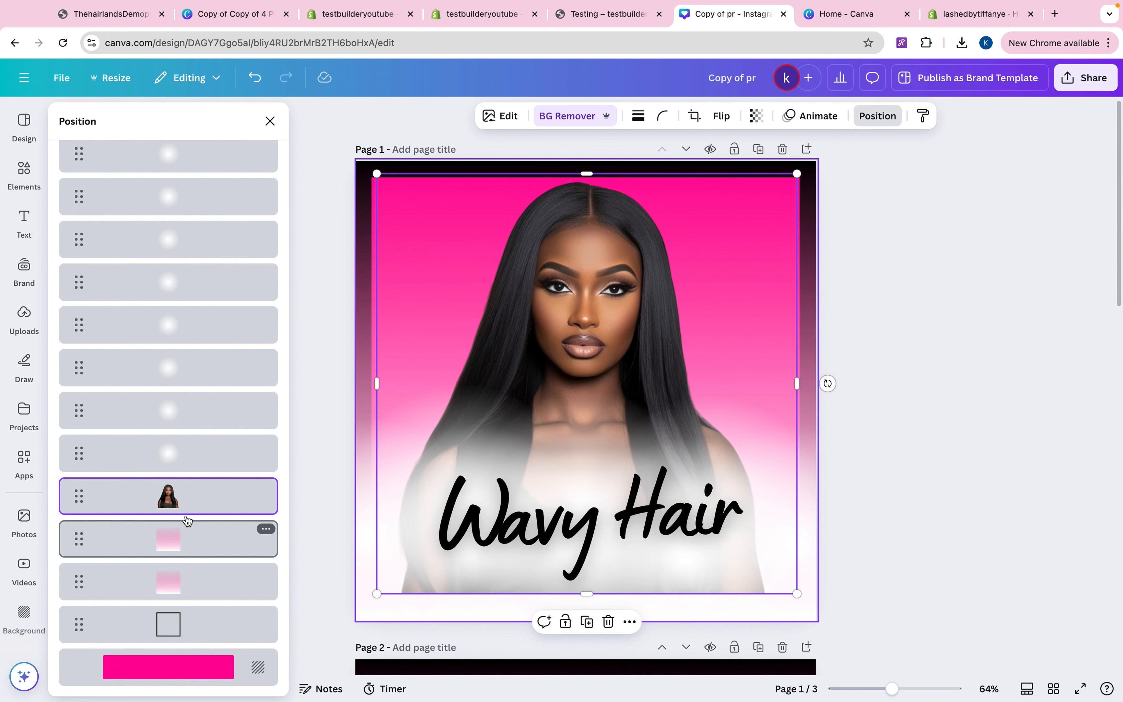
{"action": "left_click_drag", "start_coordinate": [175, 608], "coordinate": [174, 597]}
{"action": "left_click", "coordinate": [945, 389]}
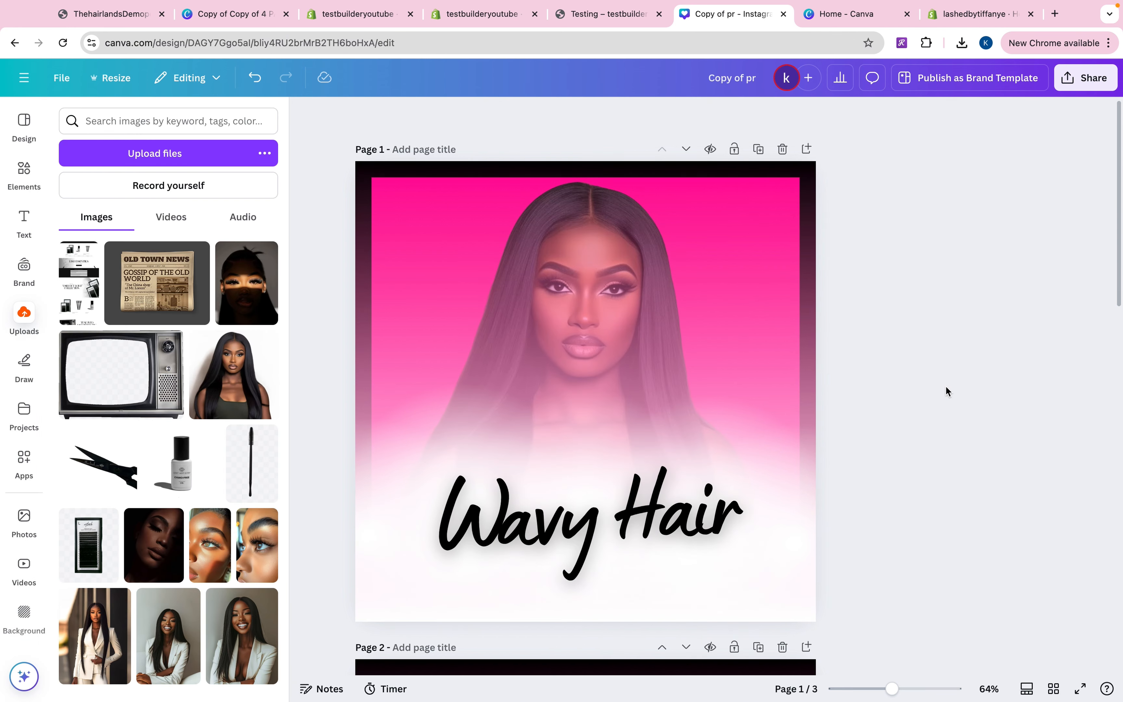
- Download only the current page, Page 1, of the design as a PNG
{"action": "left_click", "coordinate": [1084, 89]}
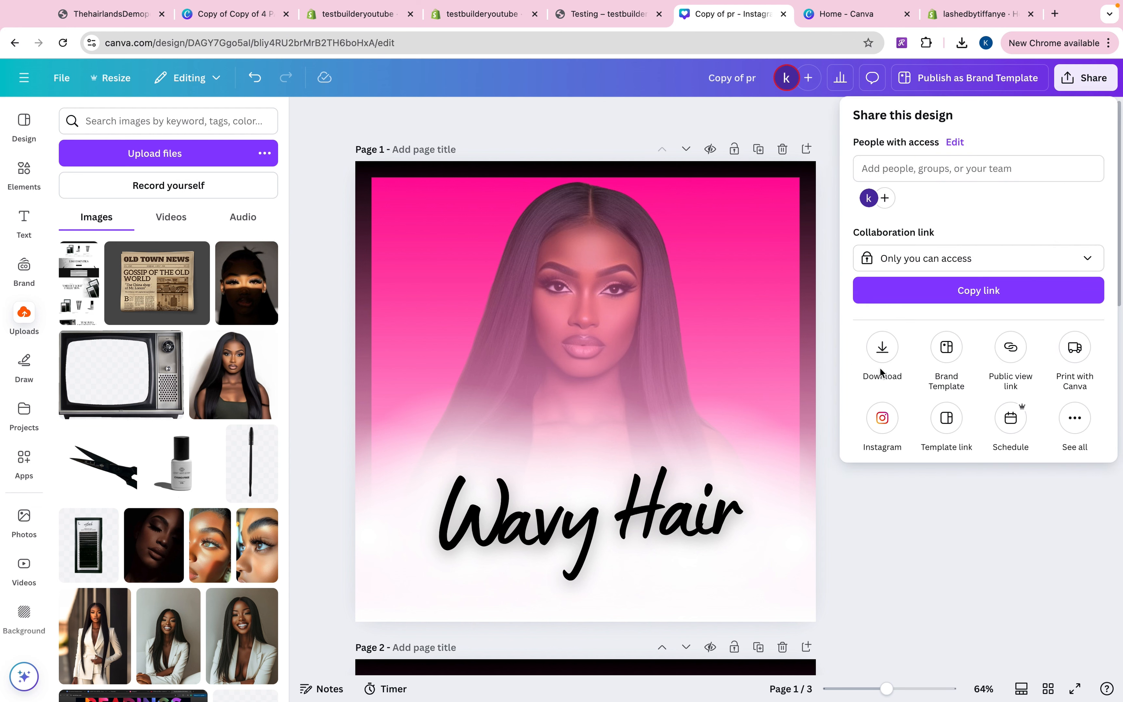
{"action": "left_click", "coordinate": [879, 348]}
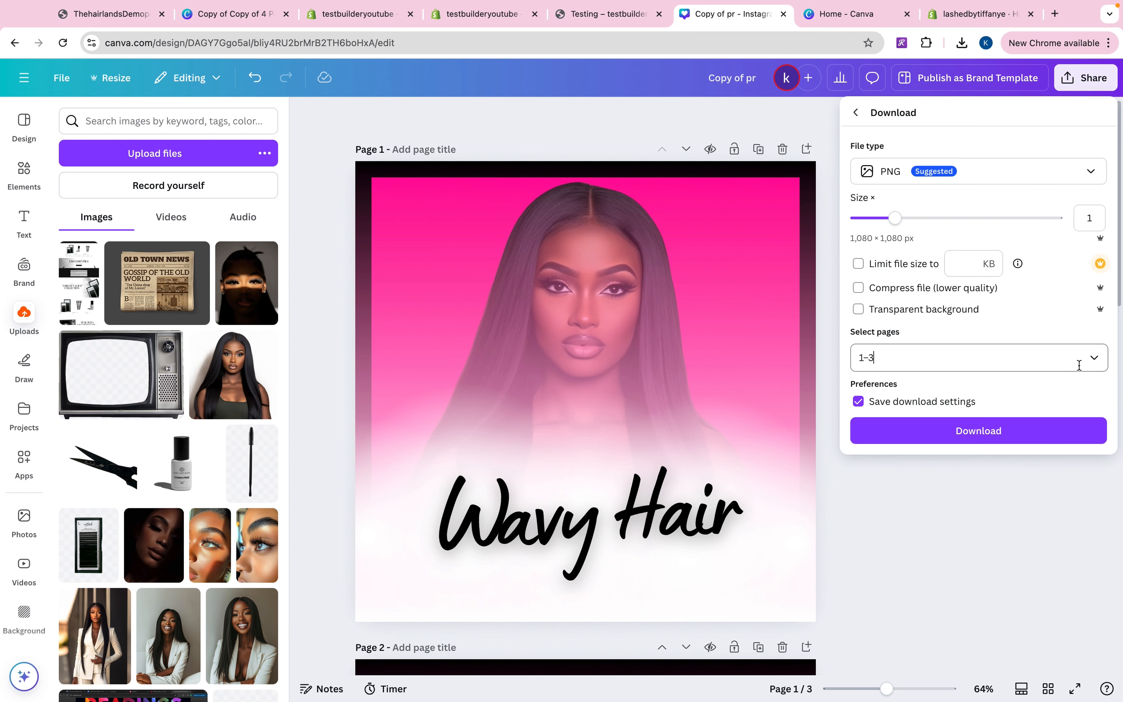
{"action": "left_click", "coordinate": [1092, 359]}
{"action": "left_click", "coordinate": [940, 394]}
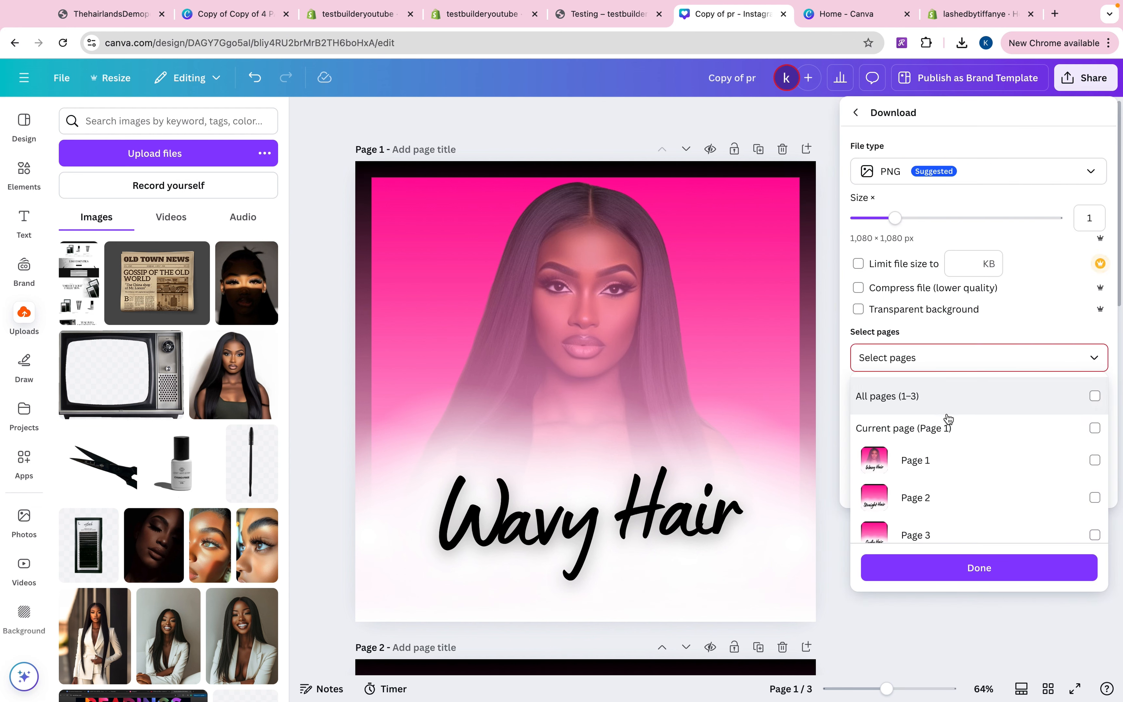
{"action": "left_click", "coordinate": [947, 428]}
{"action": "left_click", "coordinate": [978, 568]}
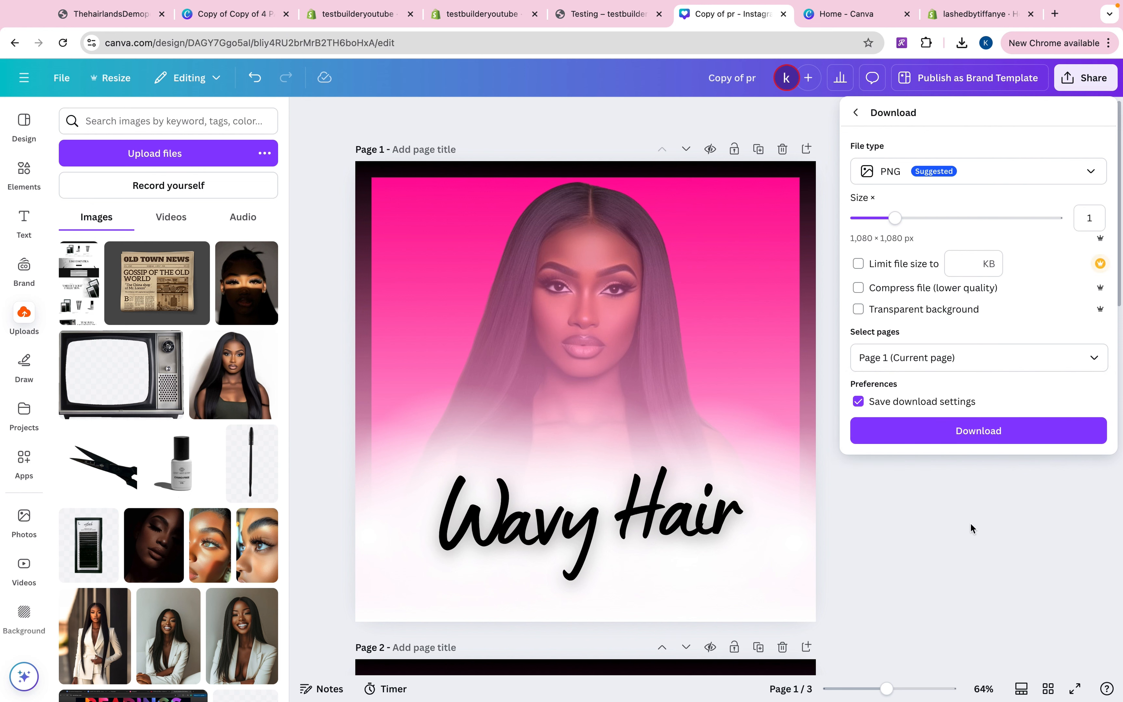
{"action": "left_click", "coordinate": [958, 434]}
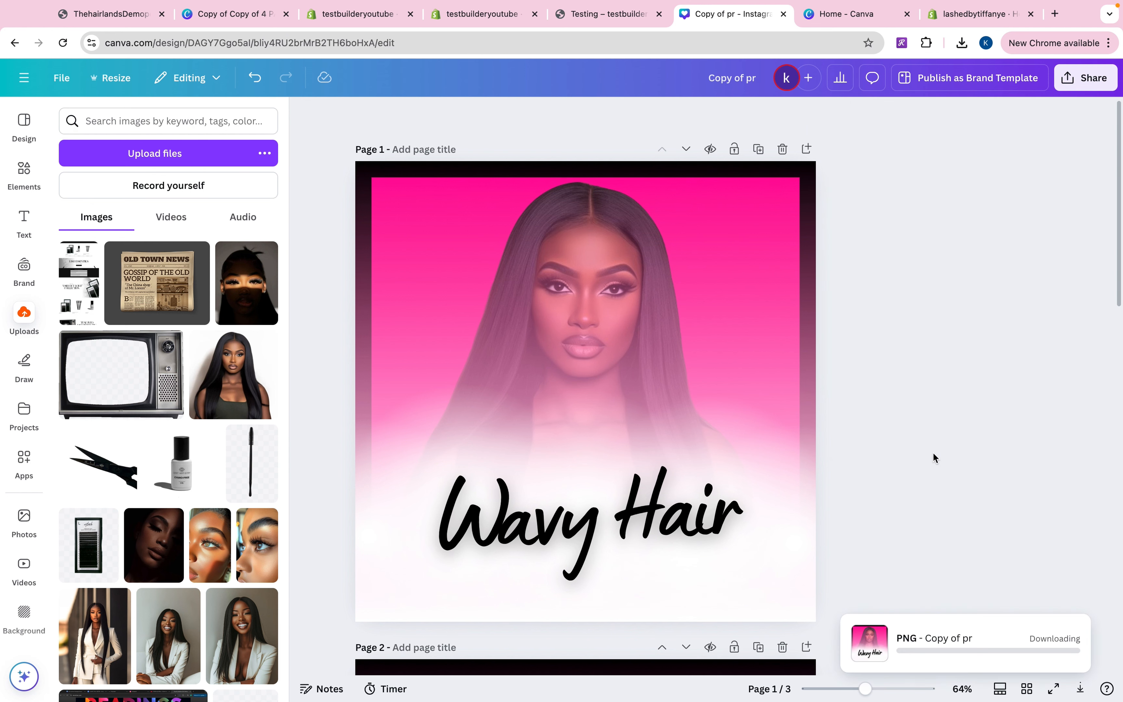
- Switch back to Shopify, leave the theme editor and open the Home page collection from the store's collections
{"action": "left_click", "coordinate": [365, 22]}
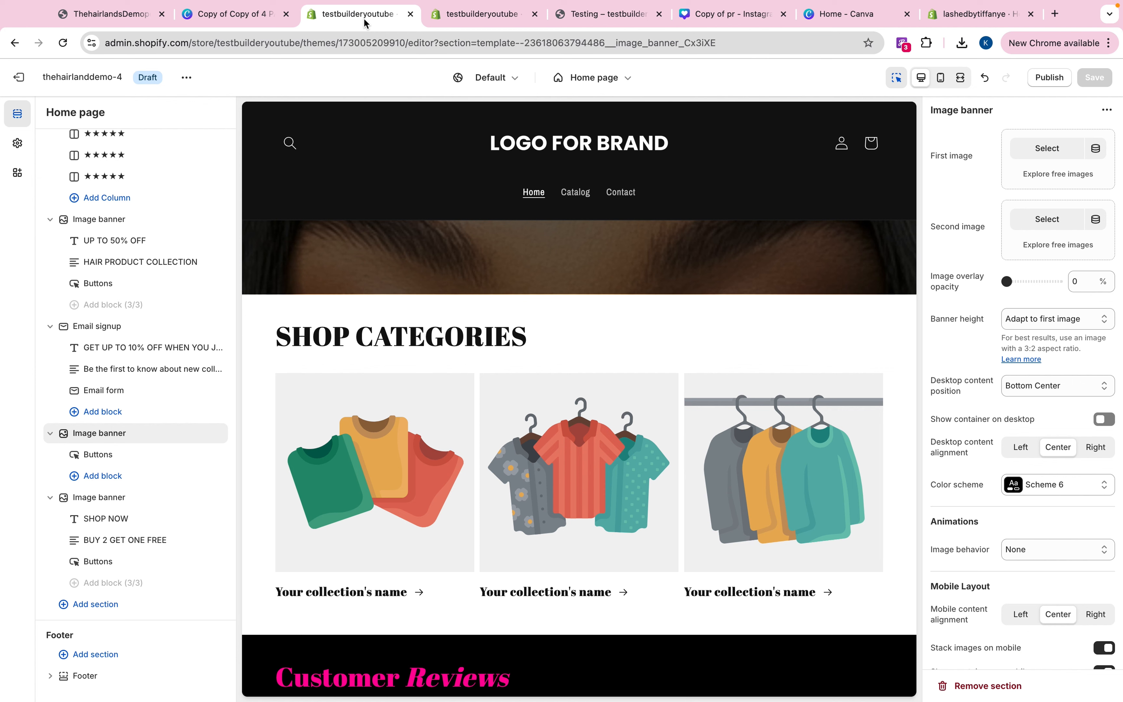
{"action": "left_click", "coordinate": [25, 82]}
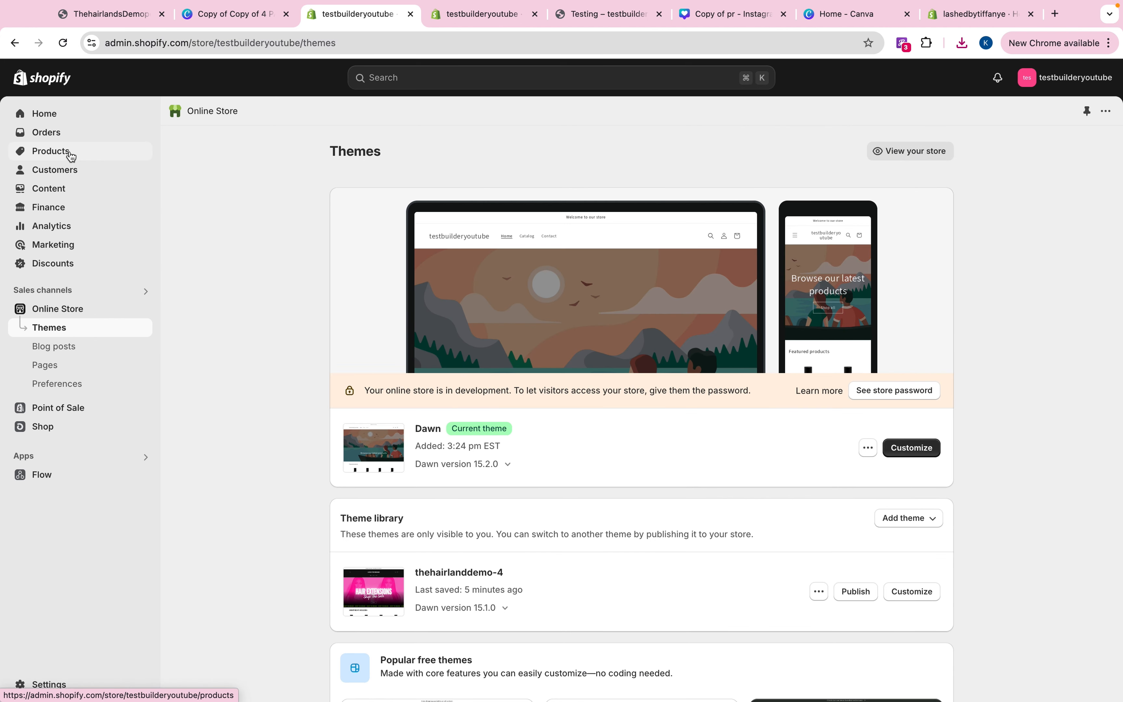
{"action": "left_click", "coordinate": [71, 153]}
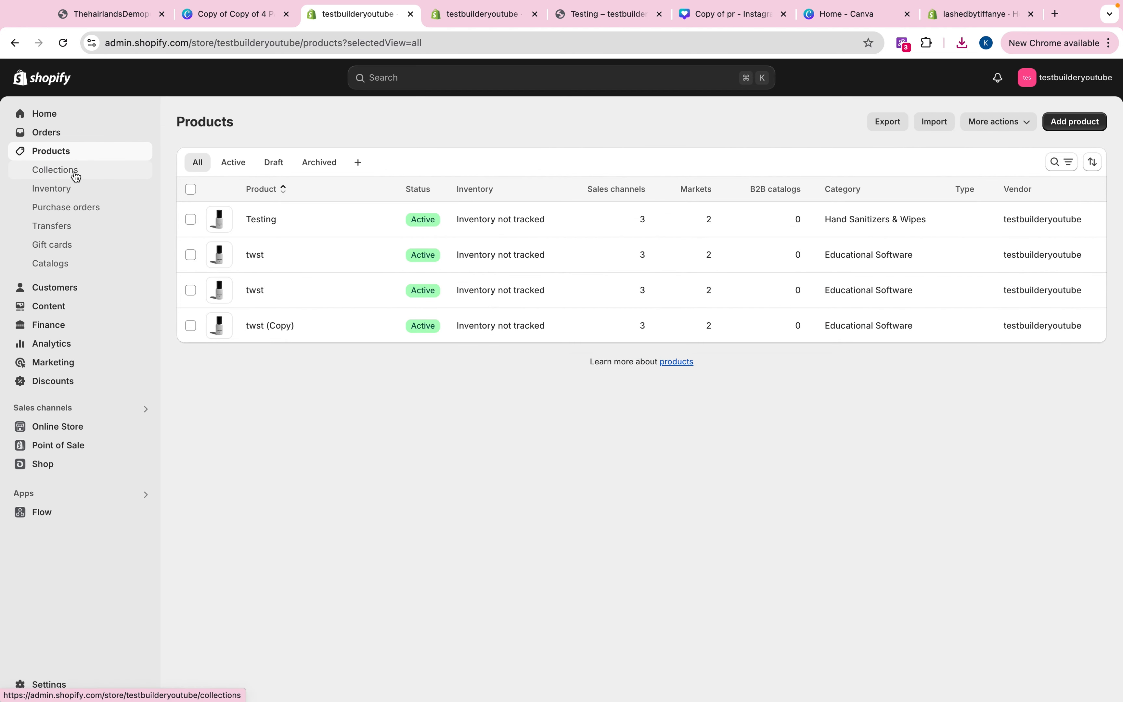
{"action": "left_click", "coordinate": [77, 175]}
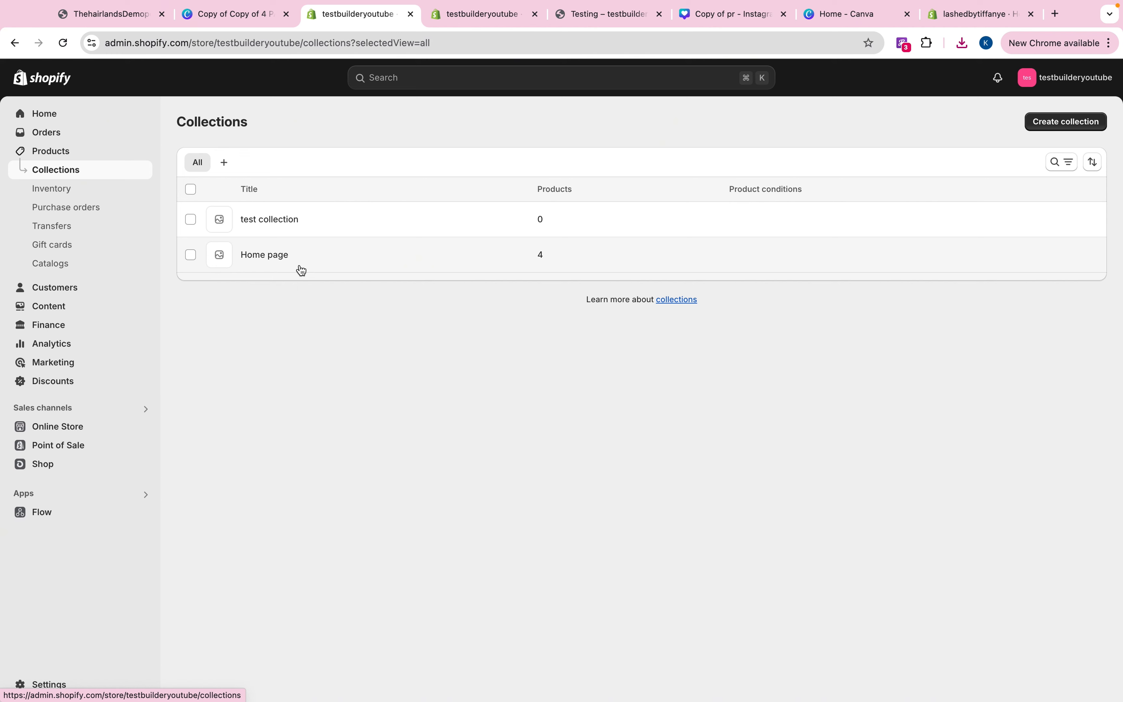
{"action": "left_click", "coordinate": [281, 259]}
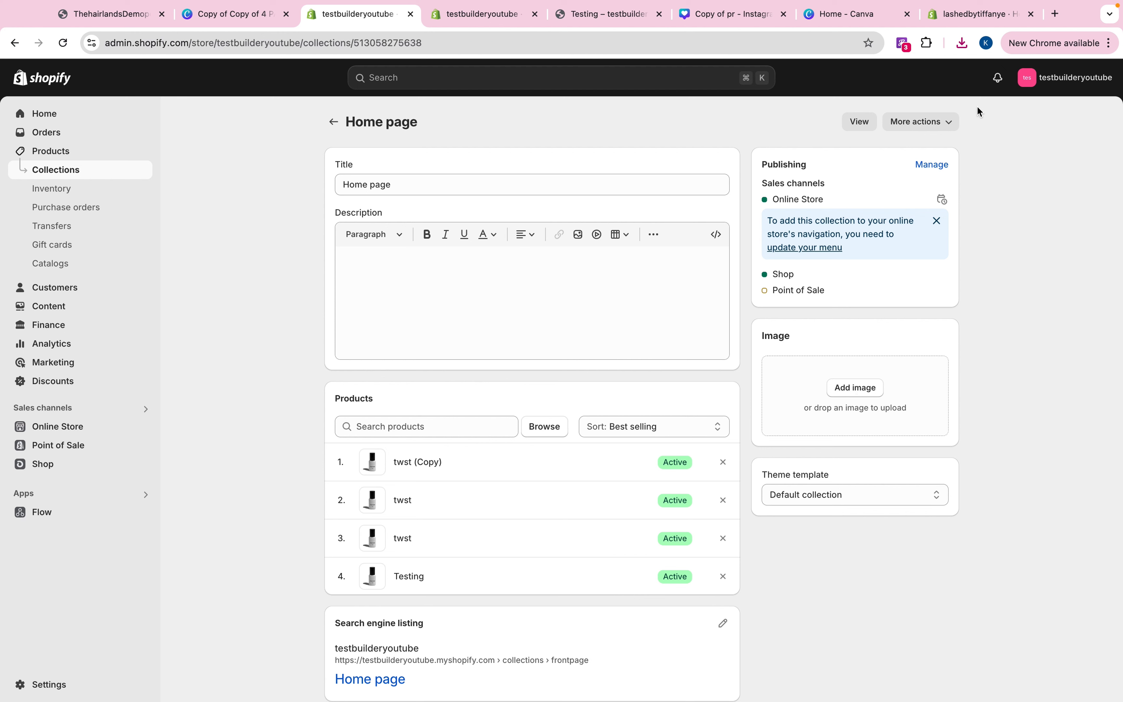
- Upload Copy of pr.png as the Home page collection's image, save the collection and return to the collections list
{"action": "left_click", "coordinate": [871, 372]}
{"action": "left_click", "coordinate": [965, 44]}
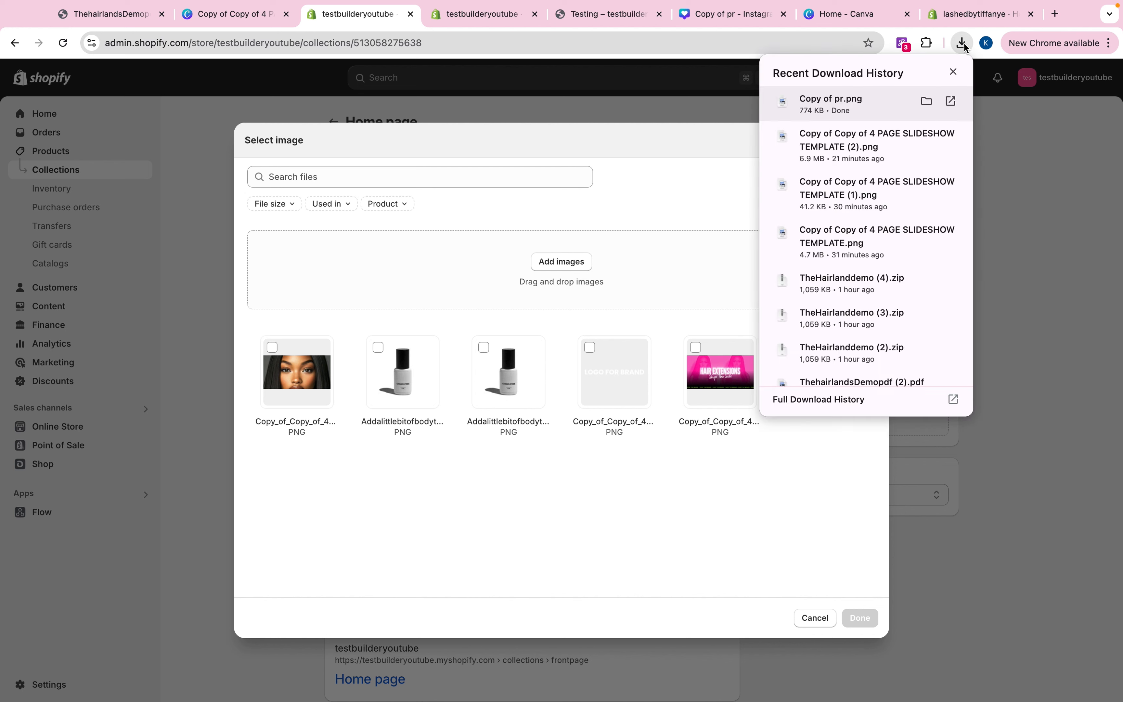
{"action": "left_click_drag", "start_coordinate": [857, 111], "coordinate": [422, 267]}
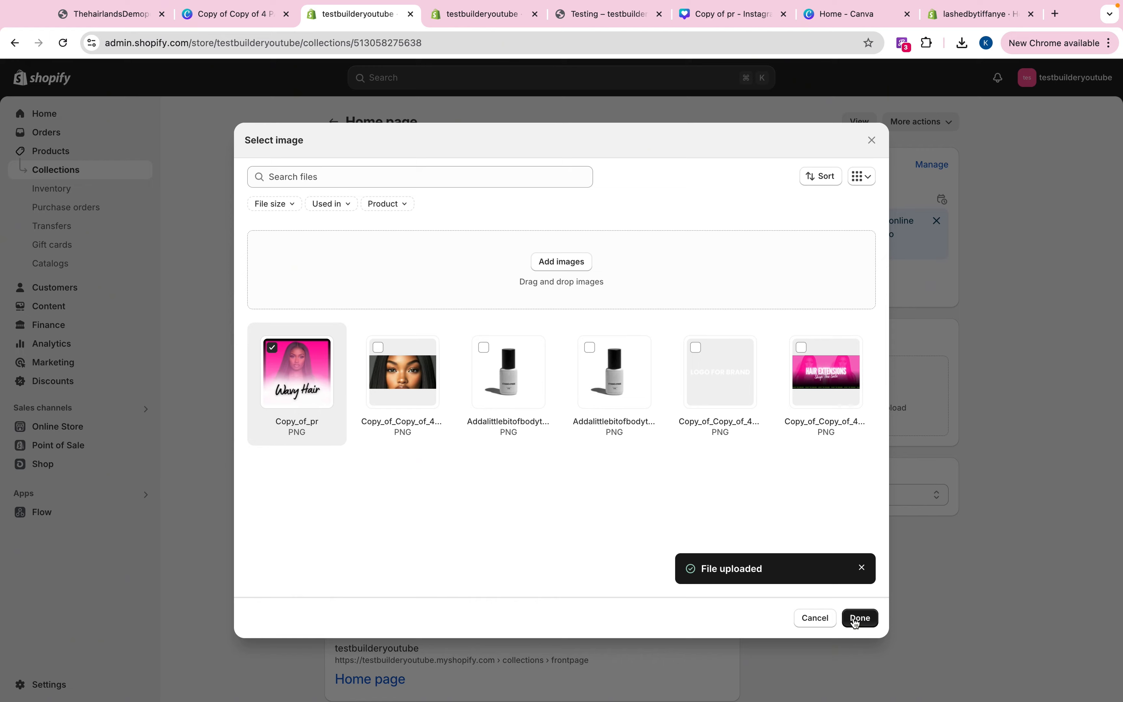
{"action": "left_click", "coordinate": [859, 619]}
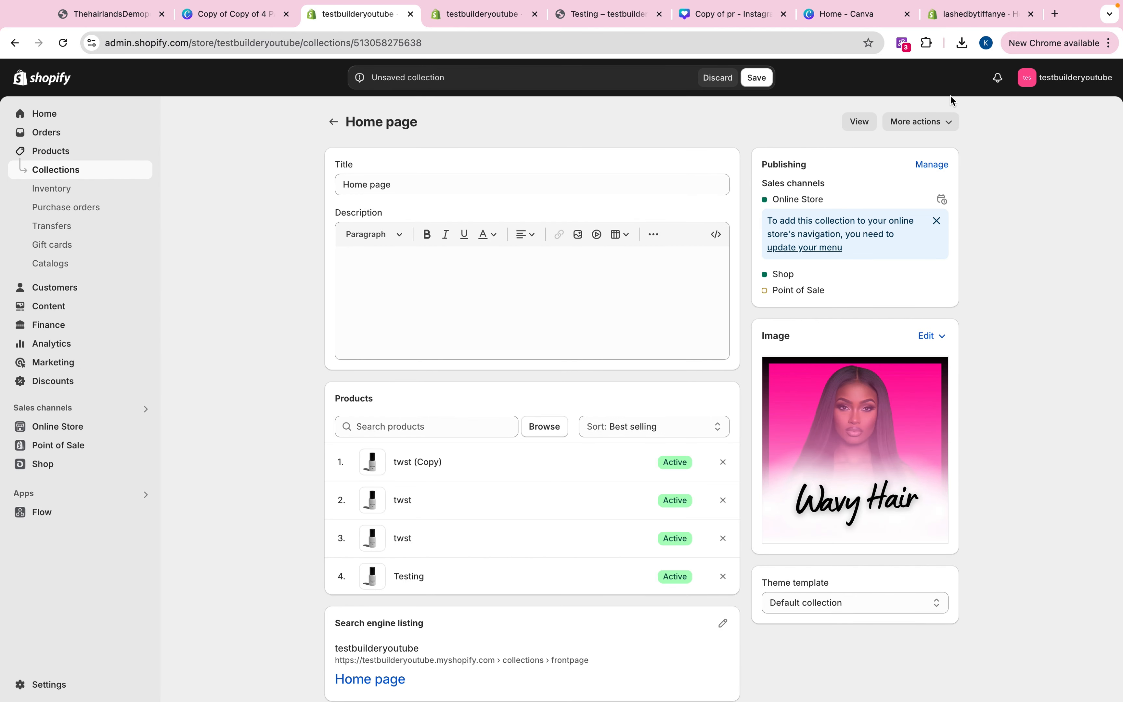
{"action": "left_click", "coordinate": [764, 80]}
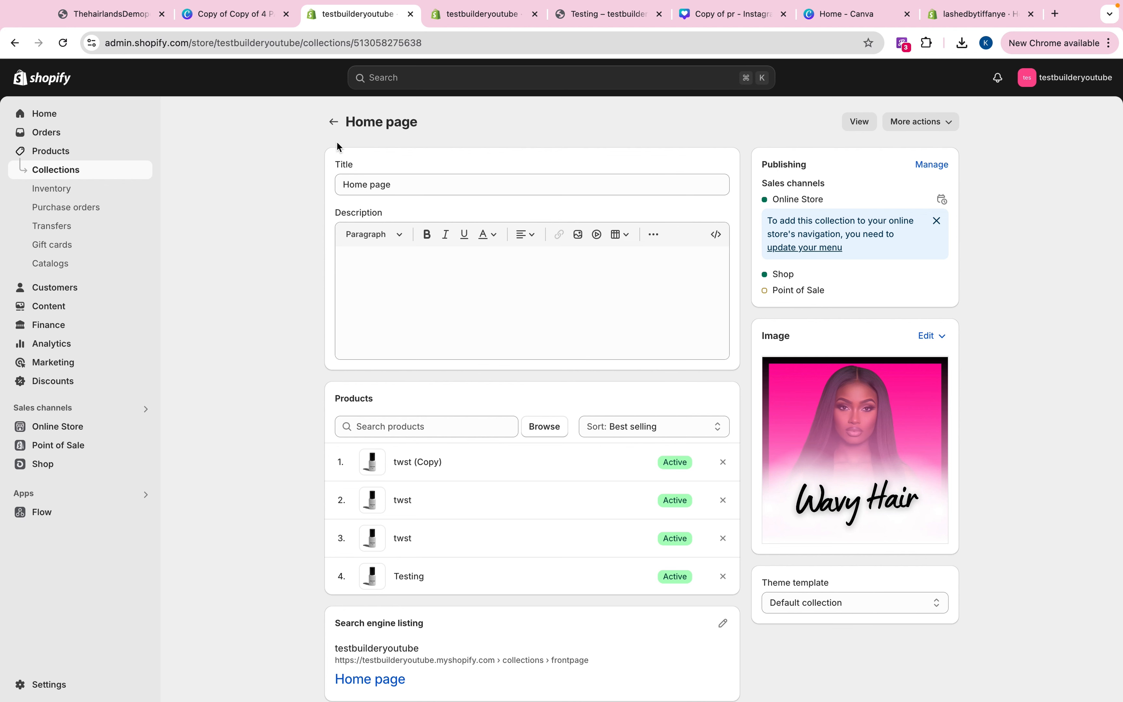
{"action": "left_click", "coordinate": [333, 121]}
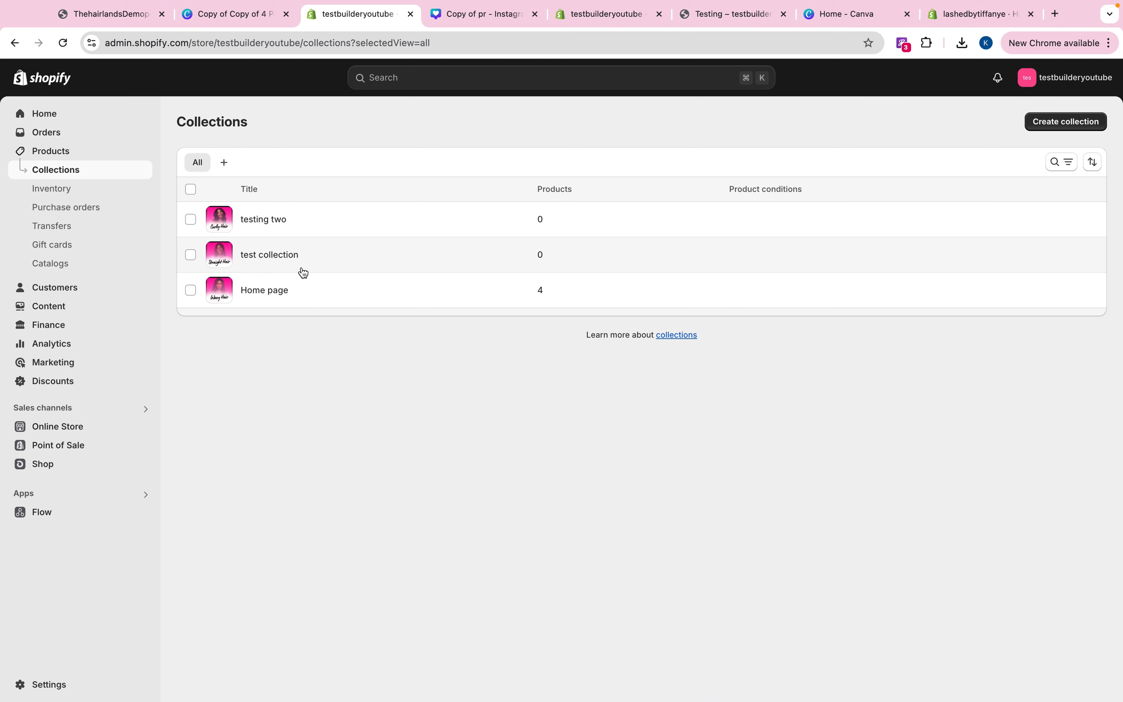
- Open the thehairlanddemo-4 theme for customization and go to the Shop Categories section of its home page
{"action": "left_click", "coordinate": [67, 432]}
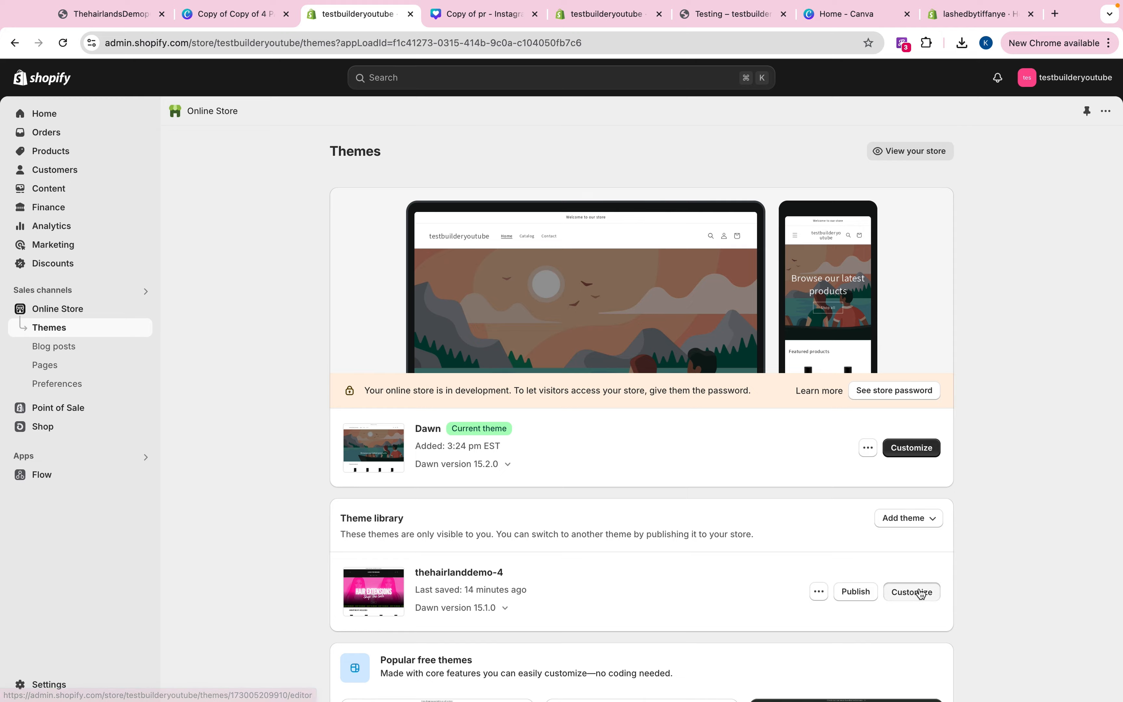
{"action": "left_click", "coordinate": [914, 591]}
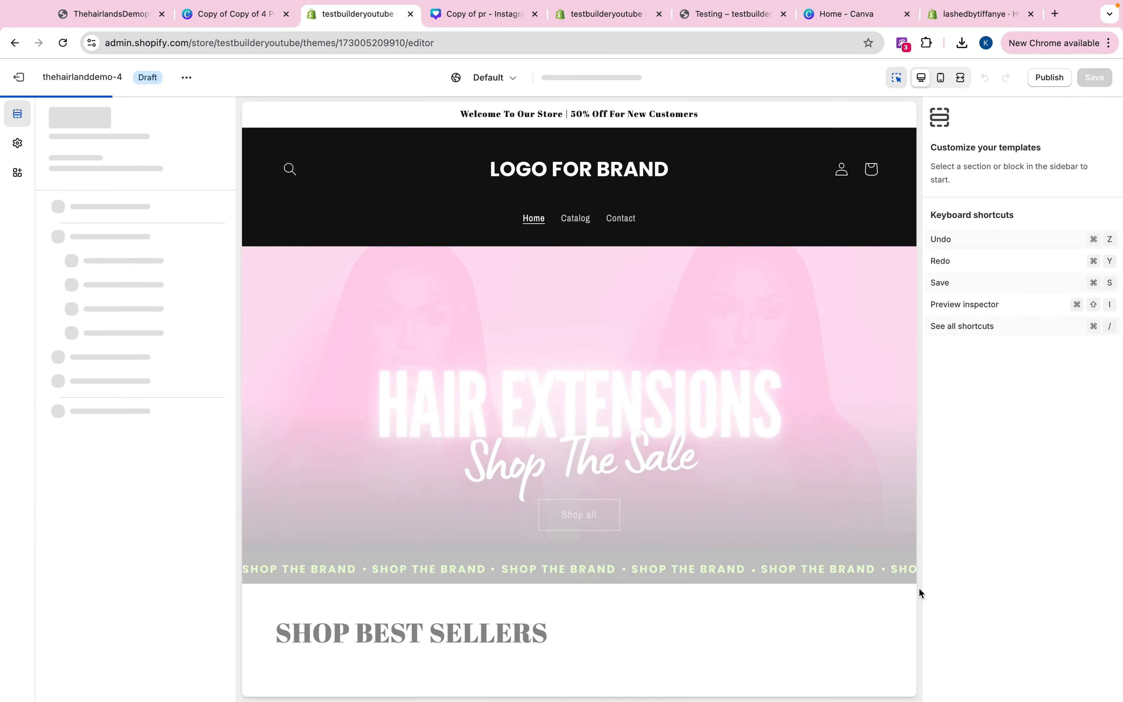
{"action": "scroll", "coordinate": [585, 575], "scroll_direction": "down", "scroll_amount": 15}
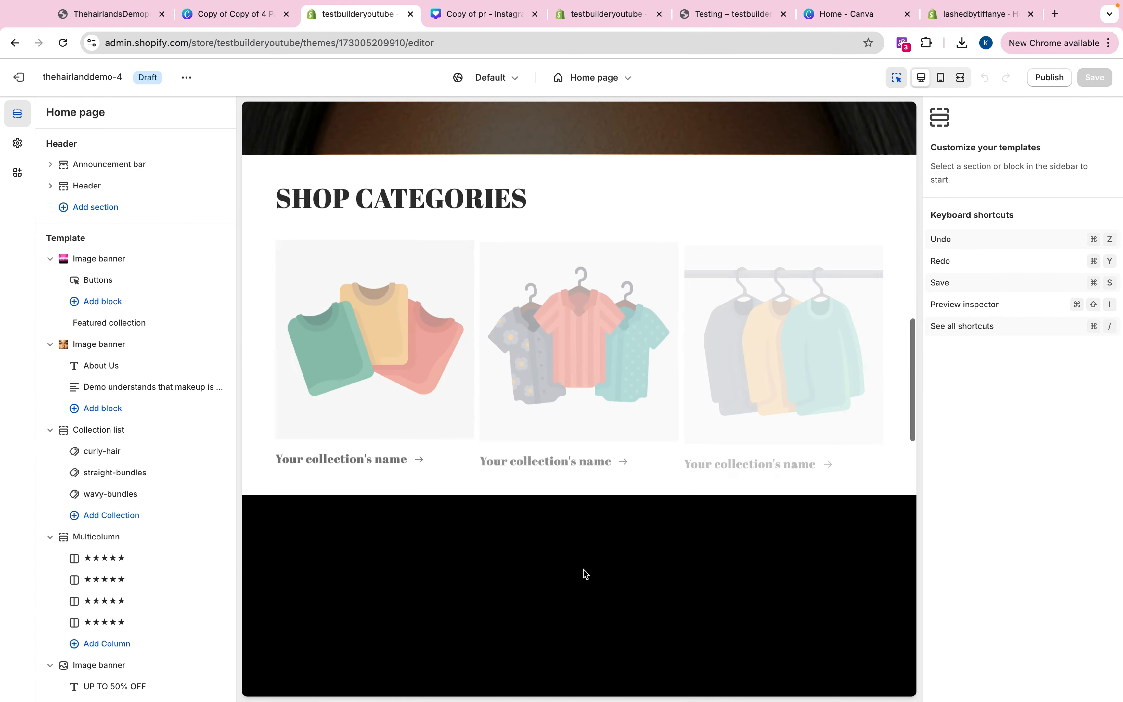
{"action": "scroll", "coordinate": [354, 367], "scroll_direction": "up", "scroll_amount": 2}
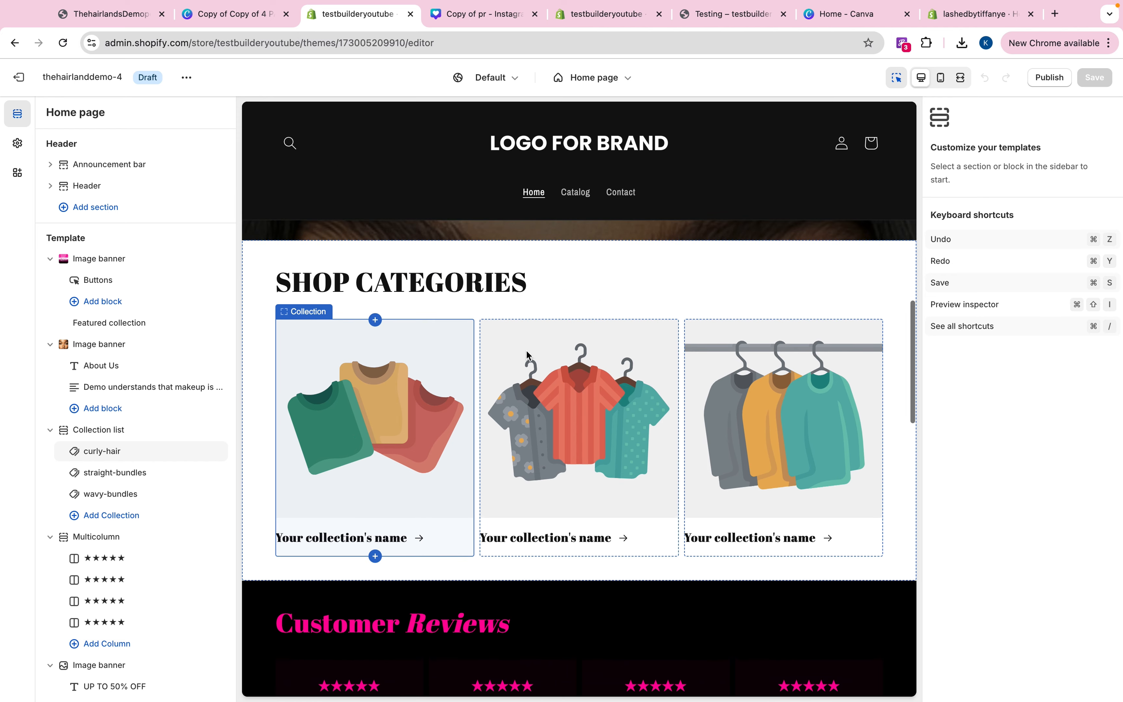
- Replace the curly-hair collection in the first Shop Categories block with the Home page collection and save
{"action": "left_click", "coordinate": [376, 408]}
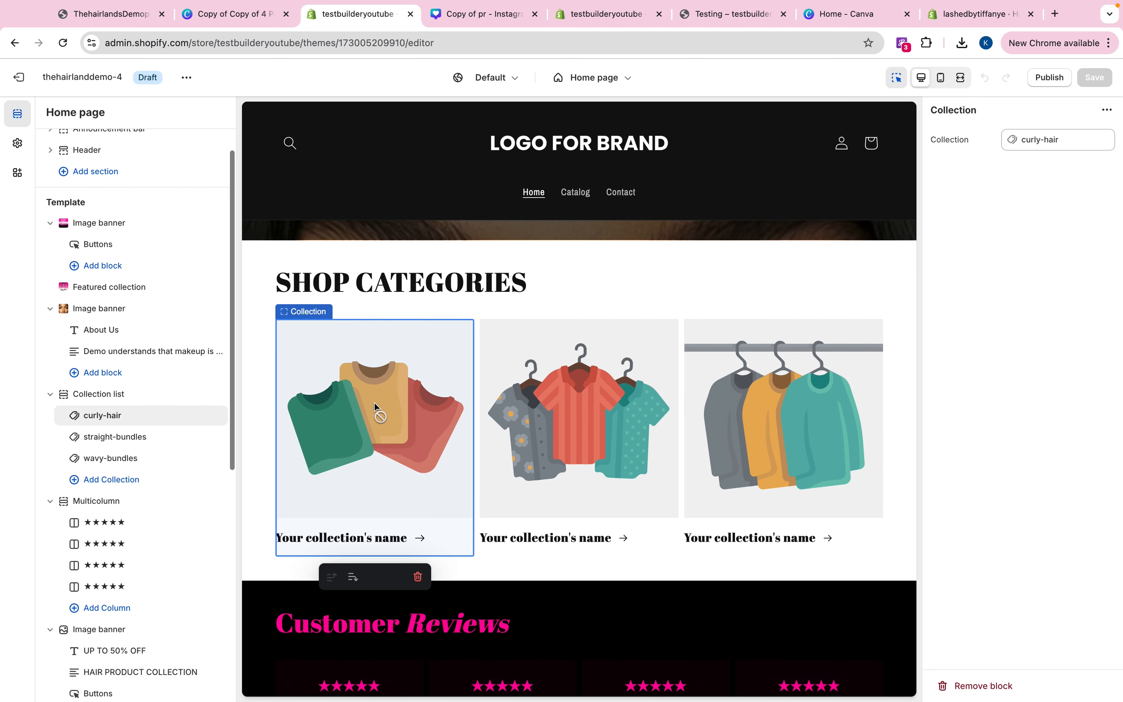
{"action": "left_click", "coordinate": [1061, 147]}
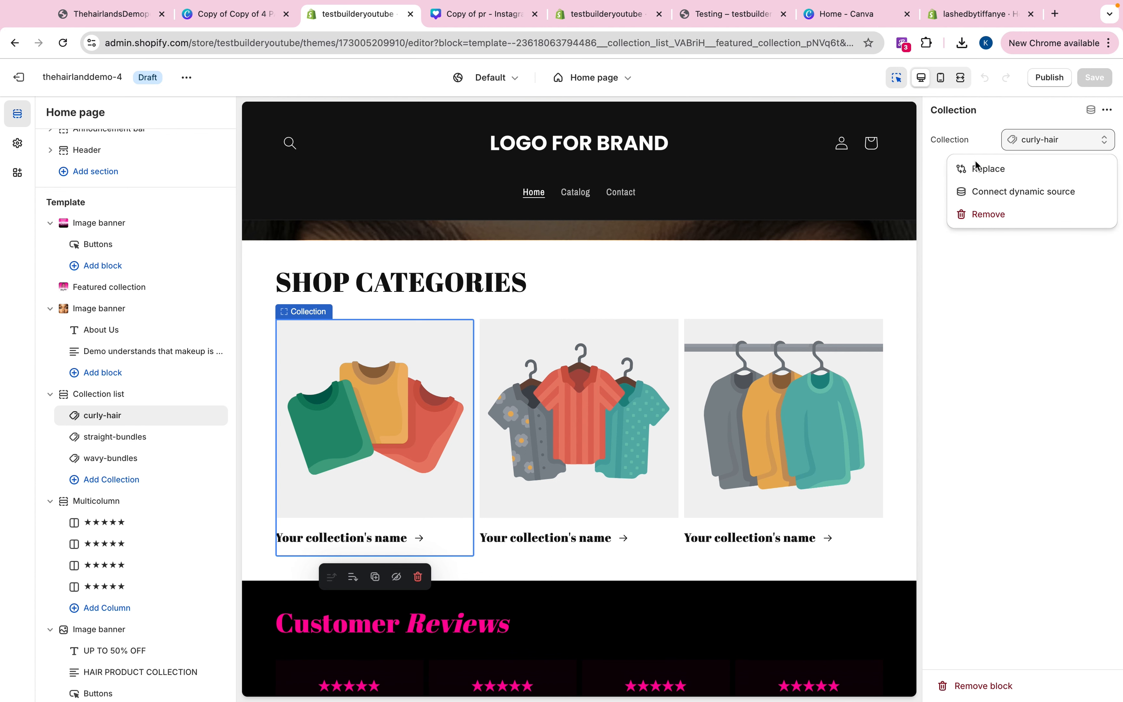
{"action": "left_click", "coordinate": [979, 171]}
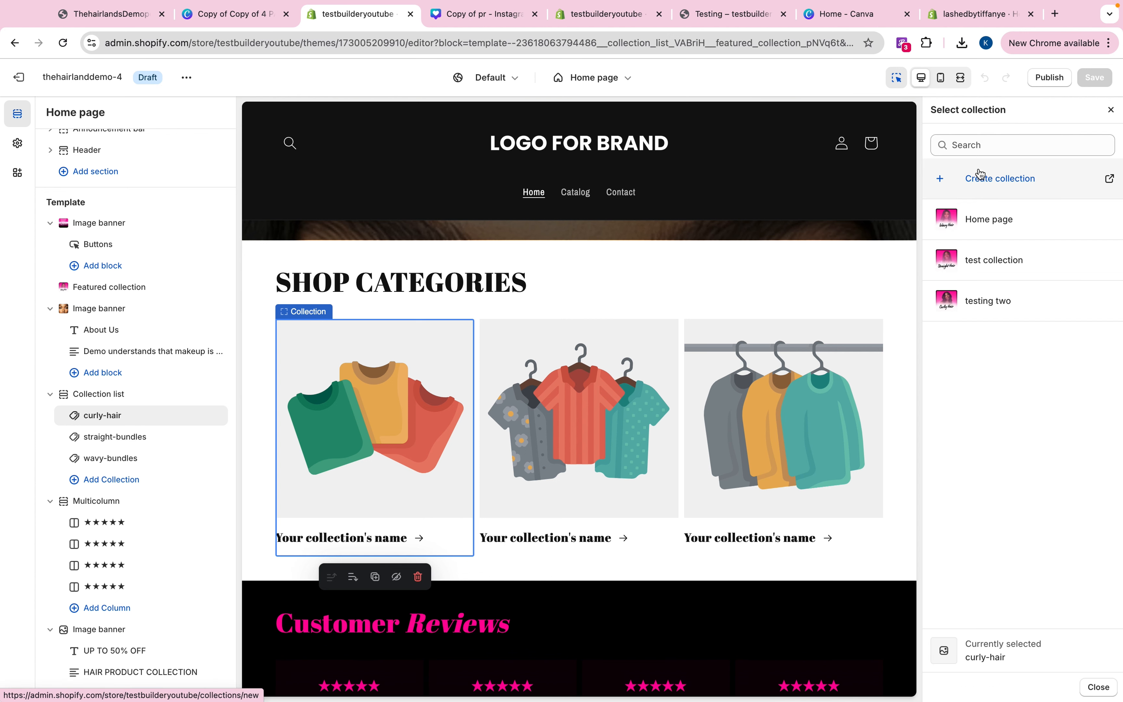
{"action": "left_click", "coordinate": [982, 225]}
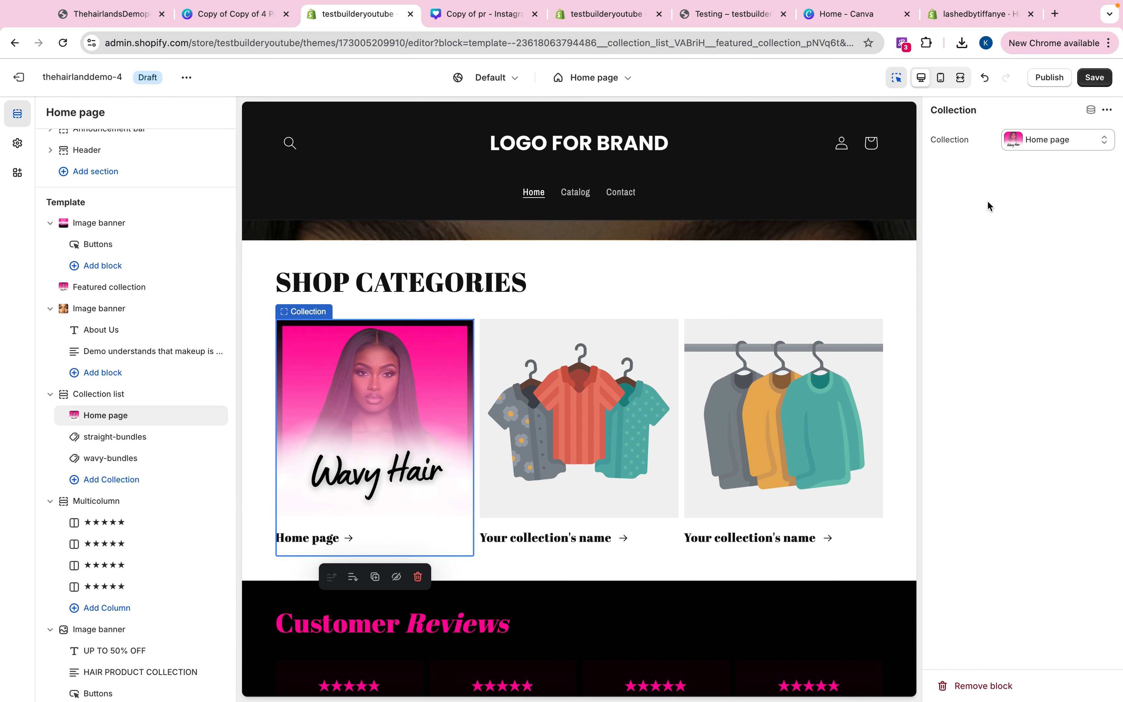
{"action": "left_click", "coordinate": [1094, 78]}
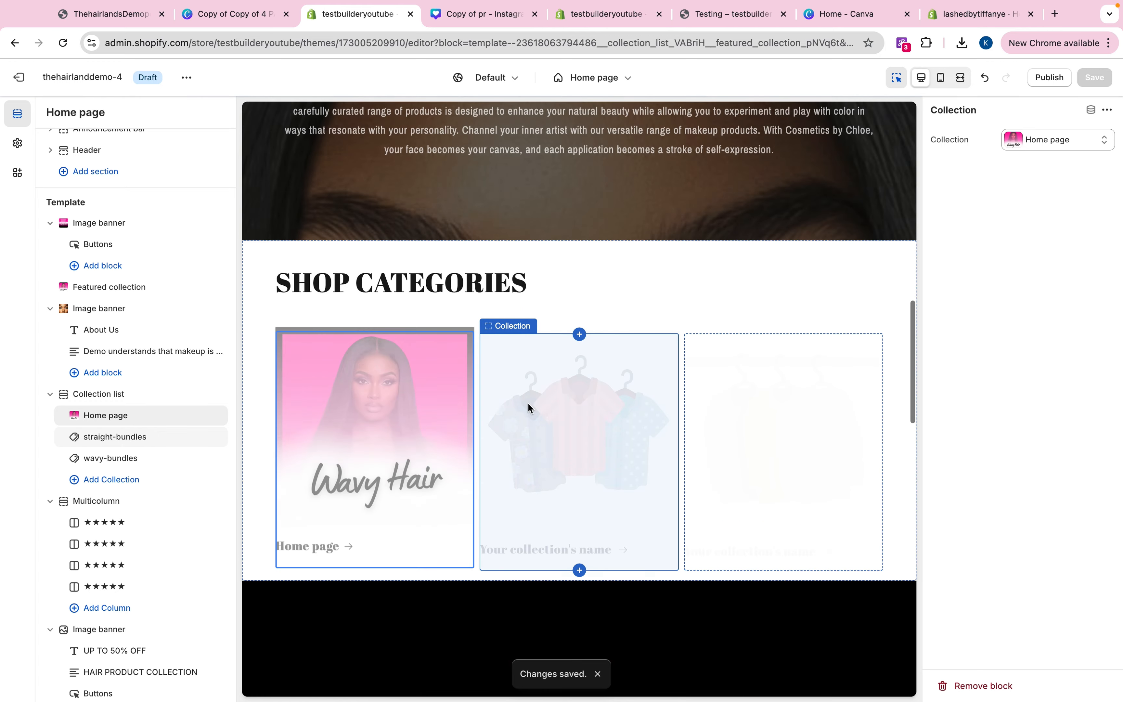
- Replace the straight-bundles collection in the second Shop Categories block with test collection and save
{"action": "left_click", "coordinate": [1051, 144]}
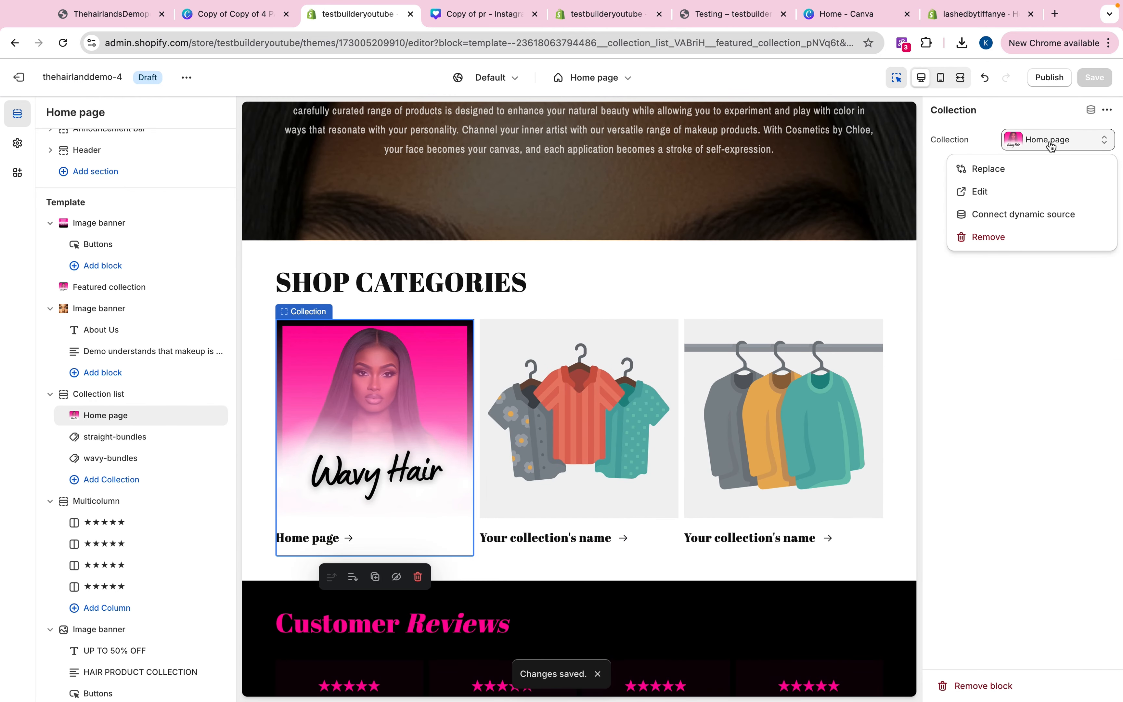
{"action": "left_click", "coordinate": [558, 393]}
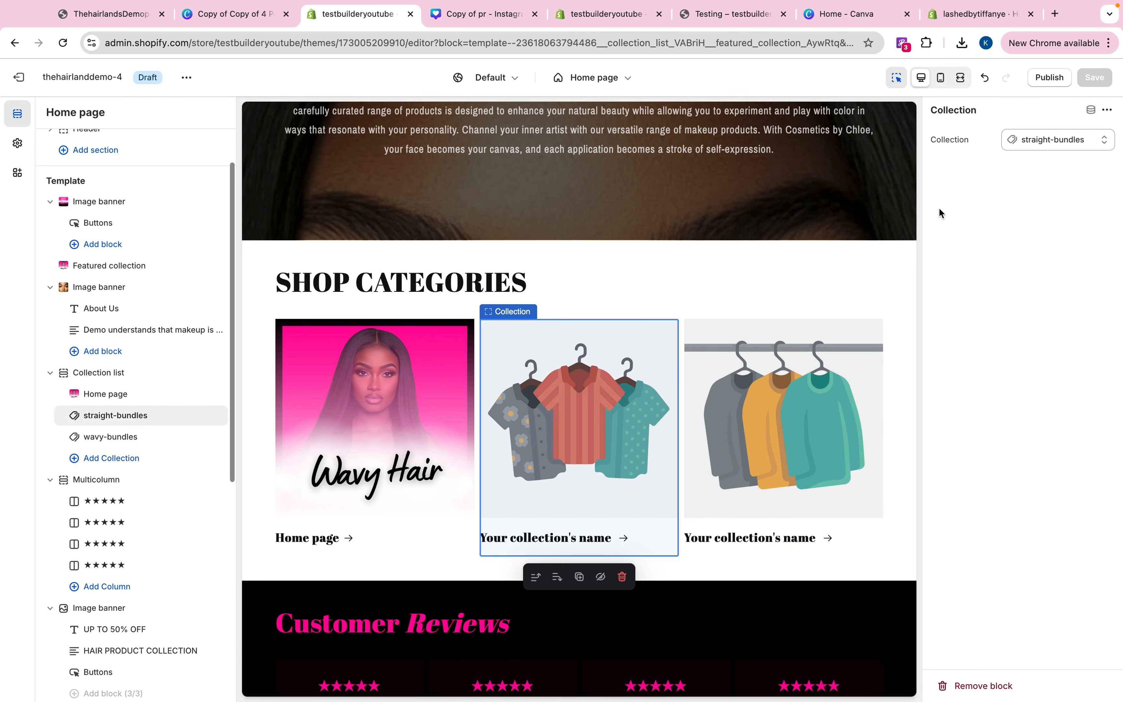
{"action": "left_click", "coordinate": [1033, 145]}
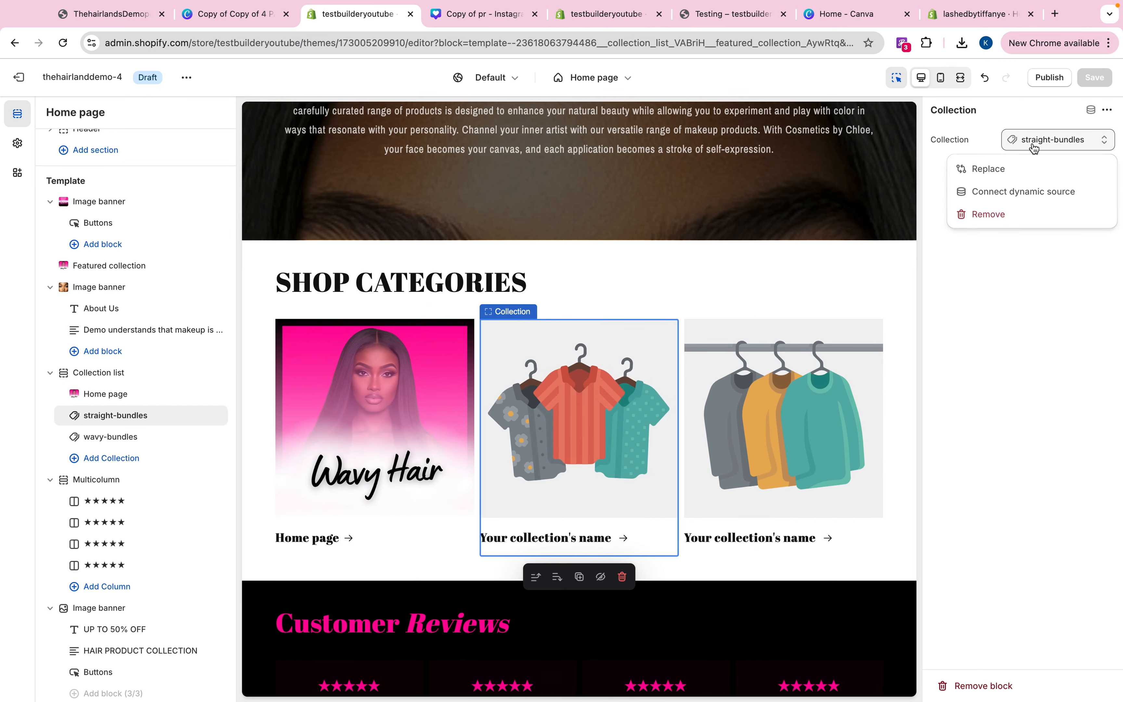
{"action": "left_click", "coordinate": [999, 172]}
{"action": "left_click", "coordinate": [992, 263]}
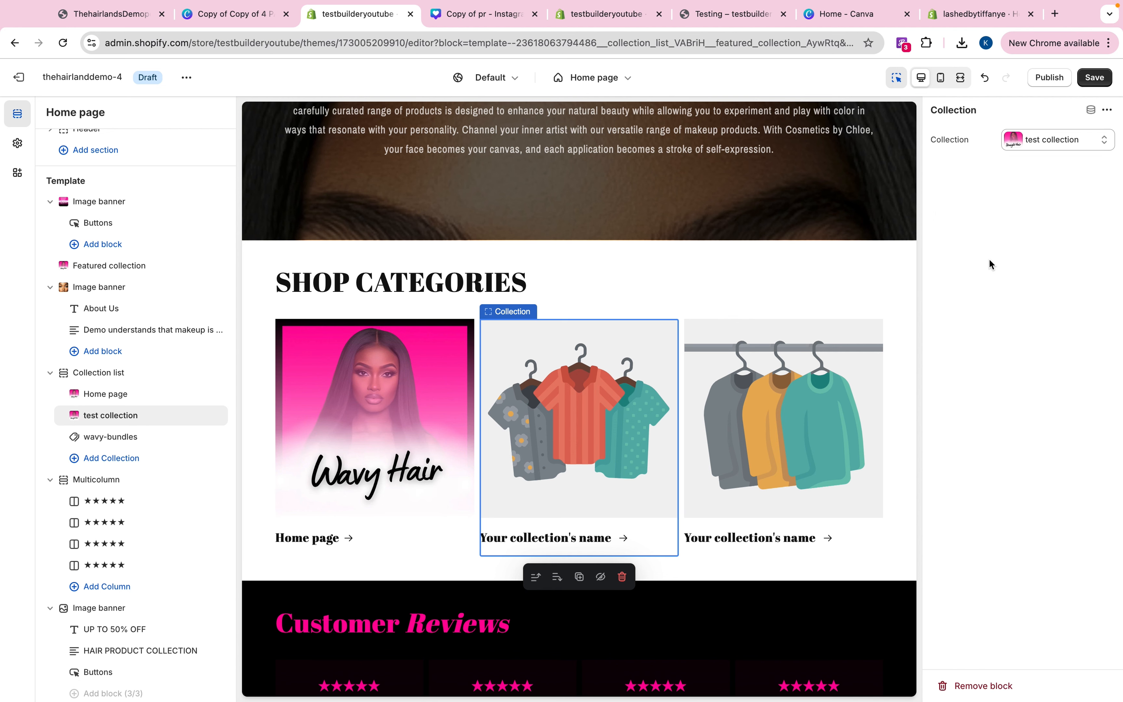
{"action": "left_click", "coordinate": [1094, 78]}
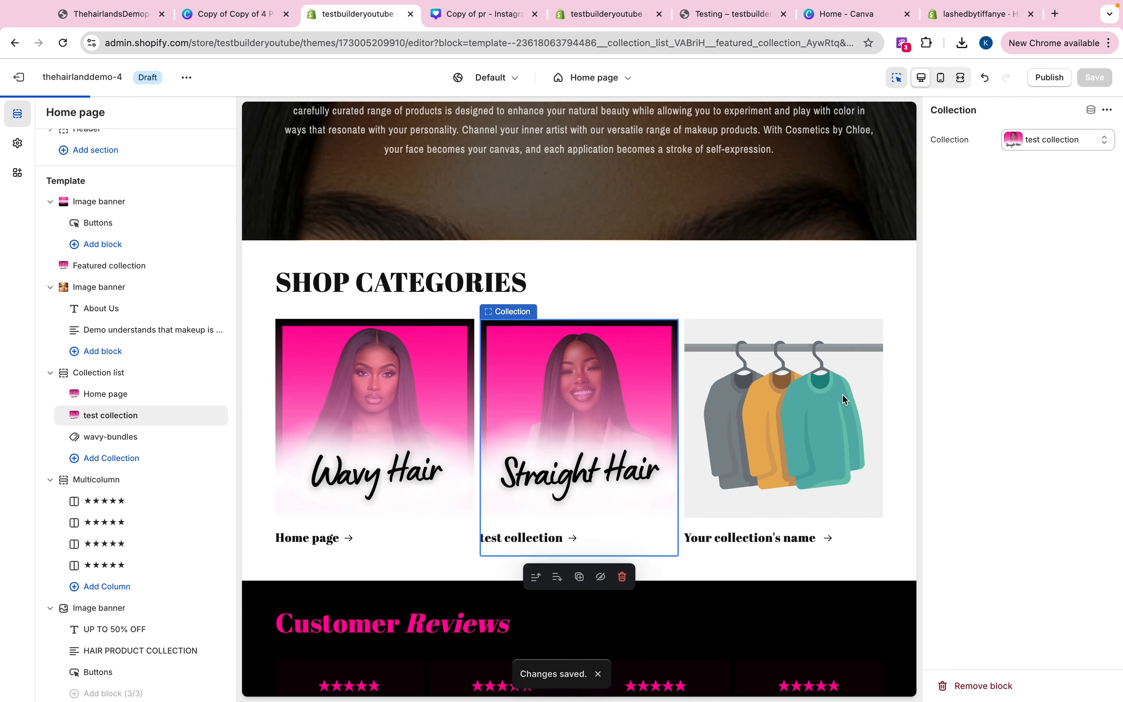
- Replace the wavy-bundles collection in the third Shop Categories block with testing two and save
{"action": "left_click", "coordinate": [842, 394]}
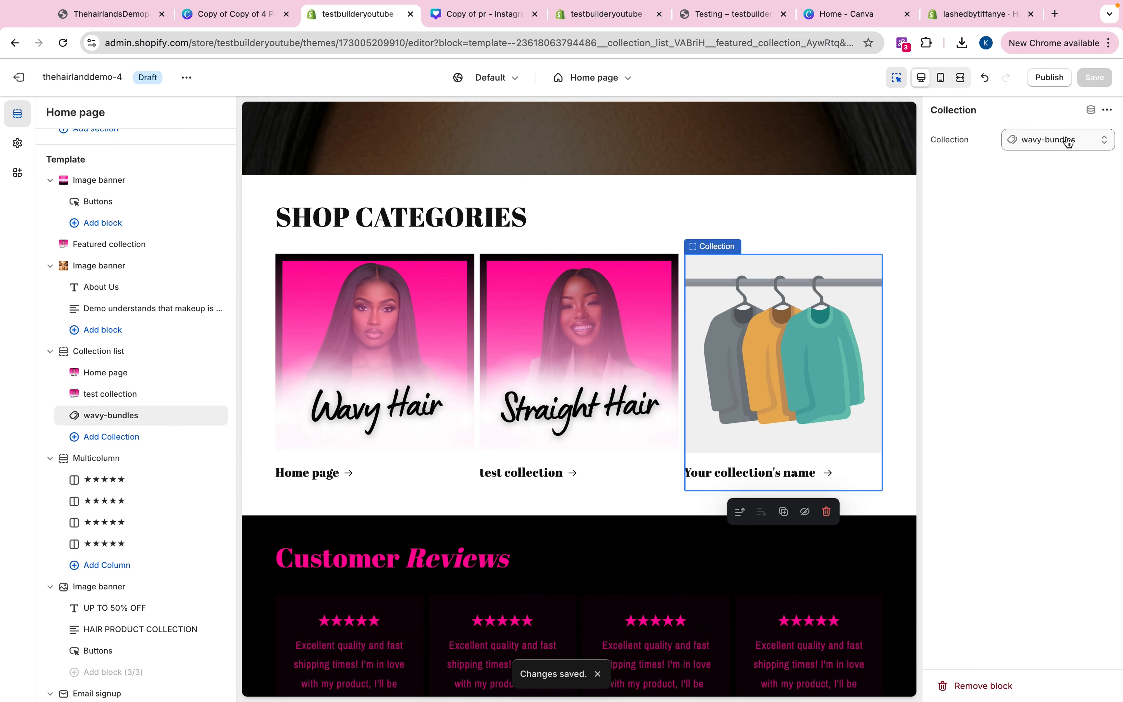
{"action": "left_click", "coordinate": [1065, 140]}
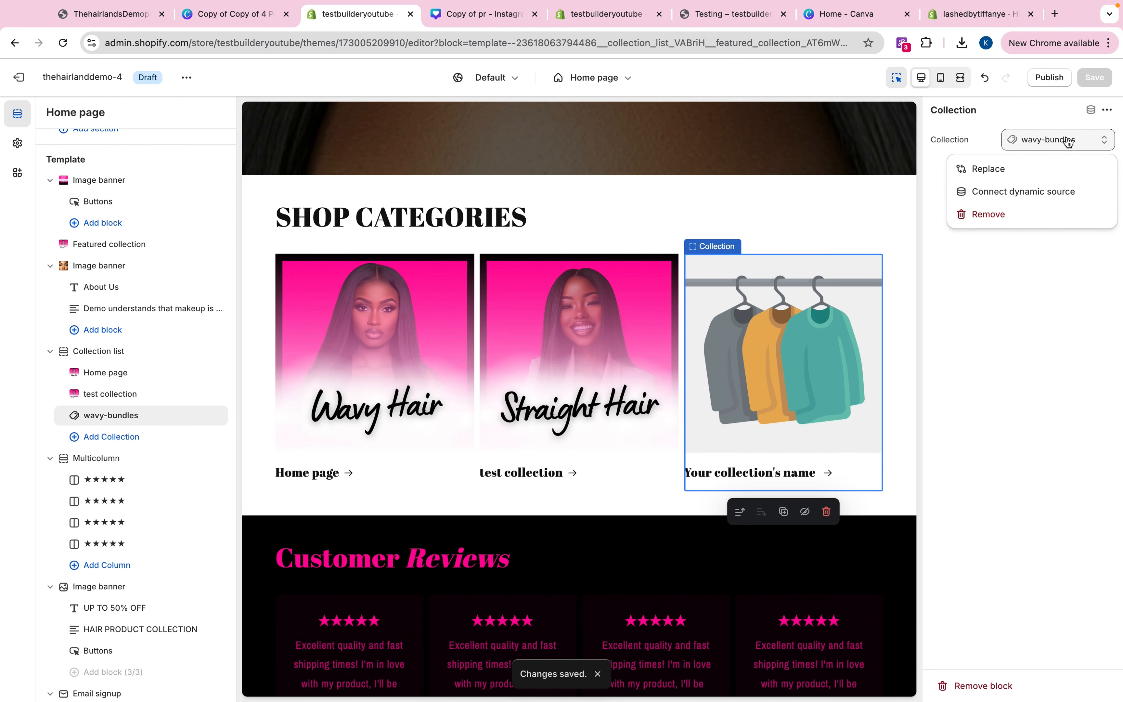
{"action": "left_click", "coordinate": [1001, 170]}
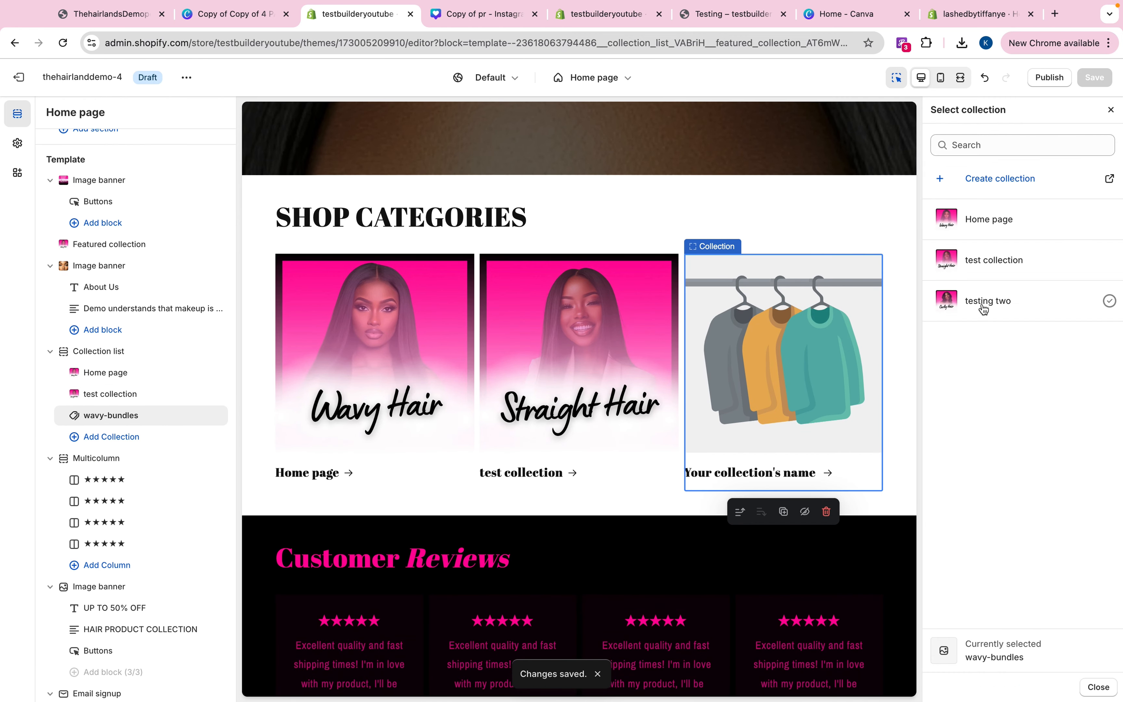
{"action": "left_click", "coordinate": [985, 310]}
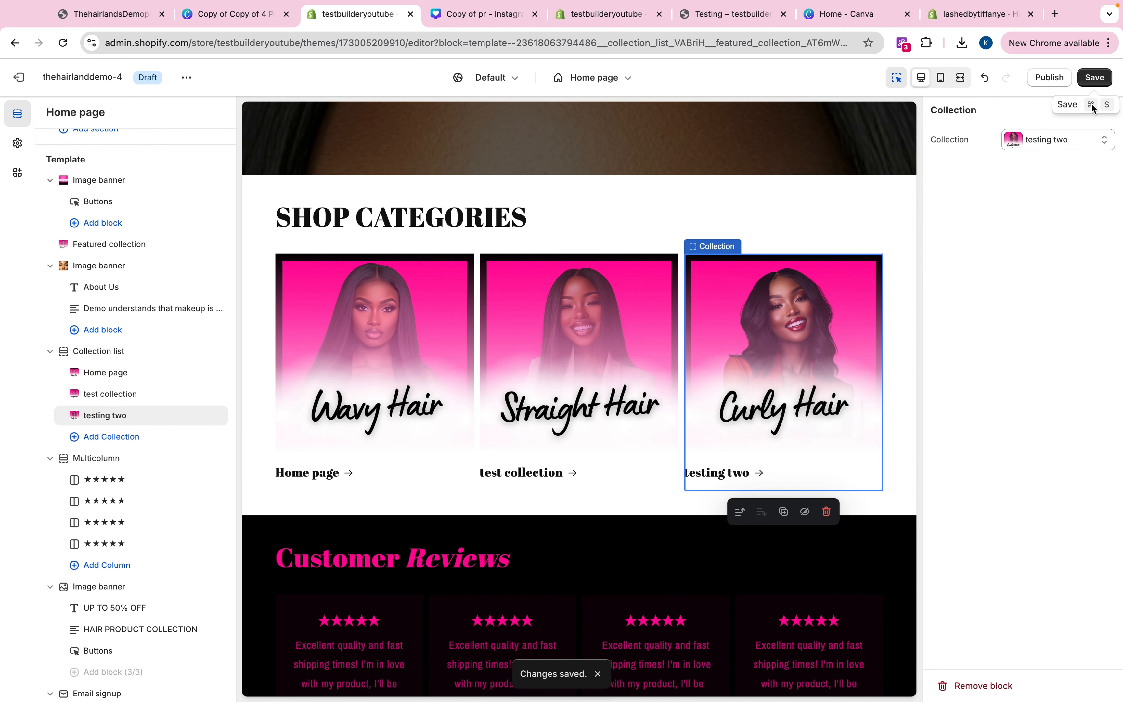
{"action": "left_click", "coordinate": [1103, 78]}
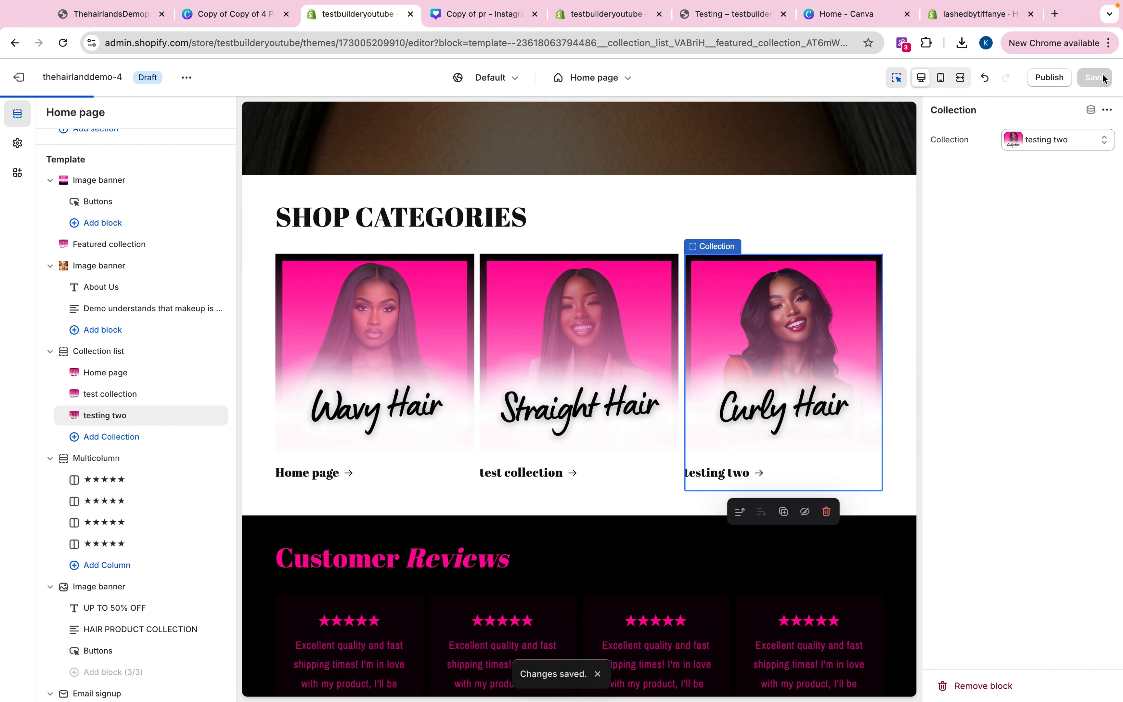
- Examine the settings of the Shop Categories section, the first customer review column and the Up to 50% Off image banner
{"action": "left_click", "coordinate": [832, 214]}
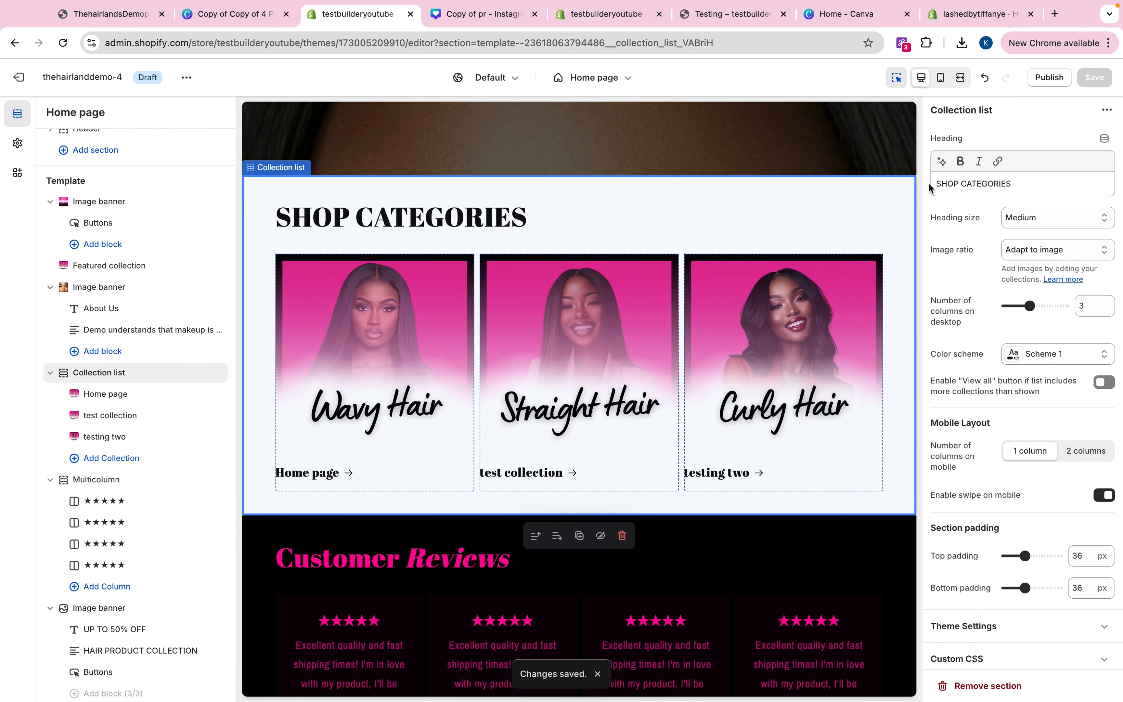
{"action": "scroll", "coordinate": [843, 402], "scroll_direction": "down", "scroll_amount": 5}
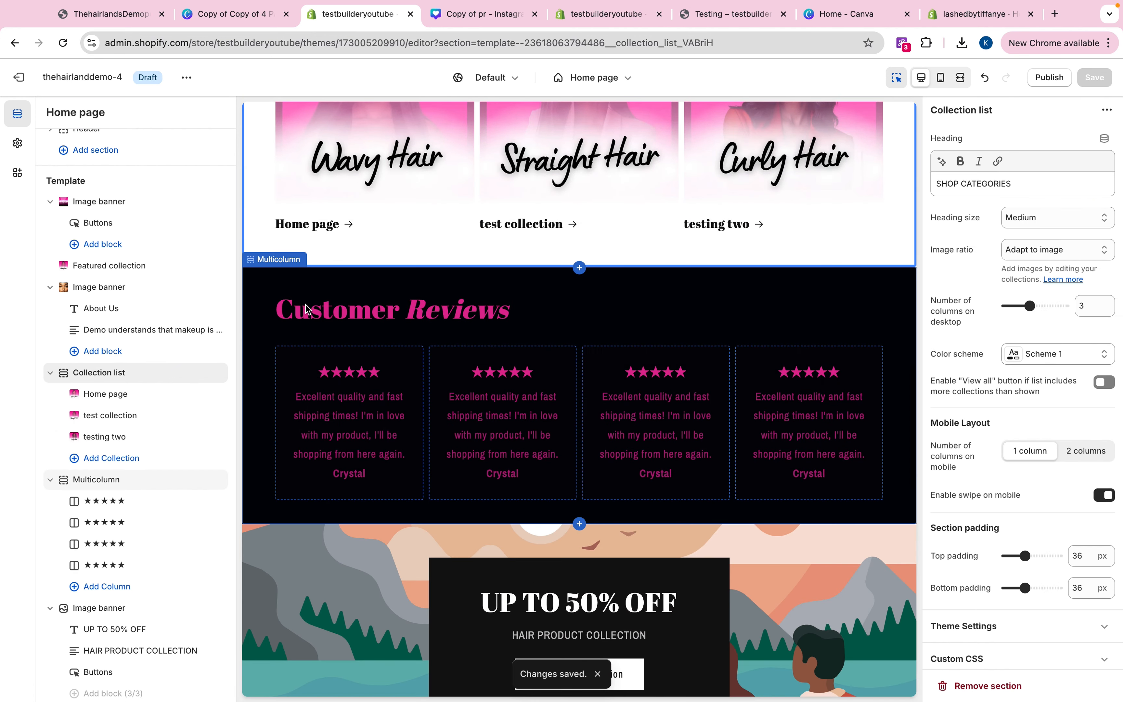
{"action": "left_click", "coordinate": [341, 415]}
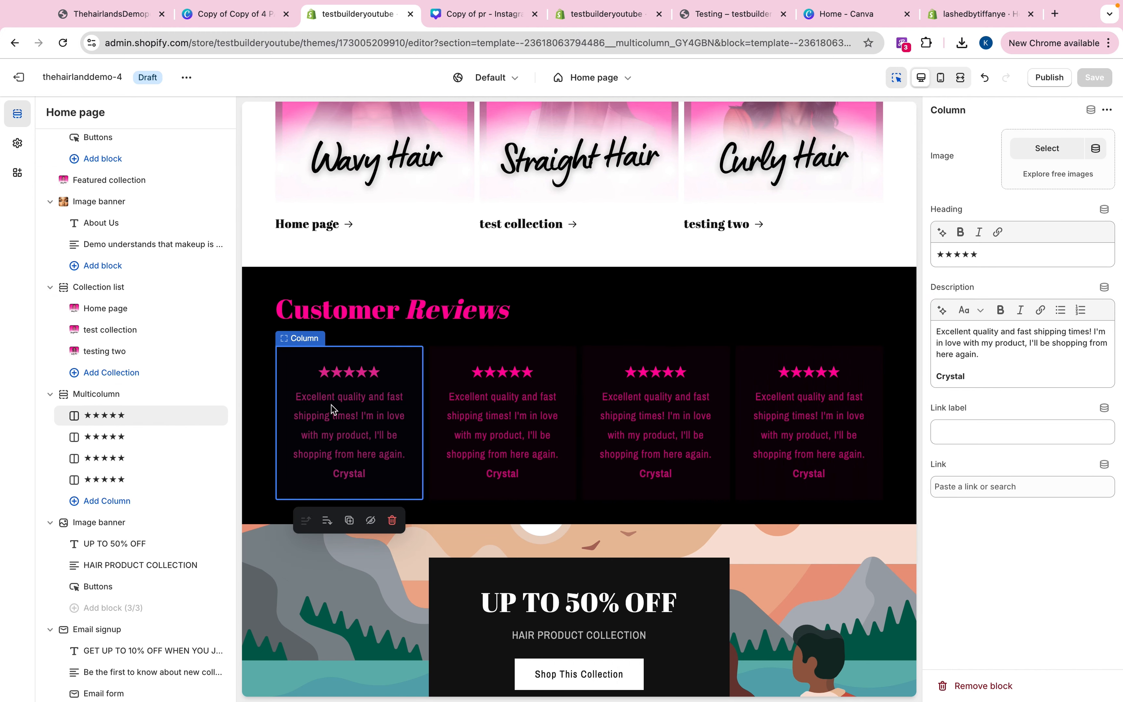
{"action": "triple_click", "coordinate": [961, 352]}
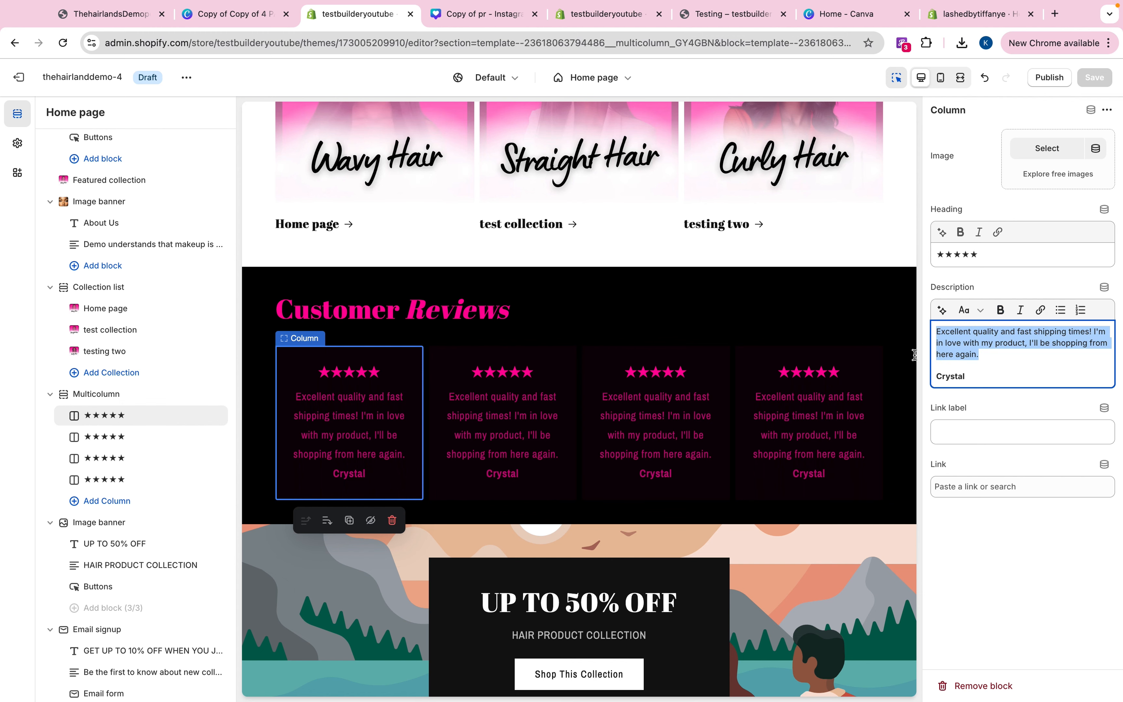
{"action": "scroll", "coordinate": [696, 288], "scroll_direction": "down", "scroll_amount": 8}
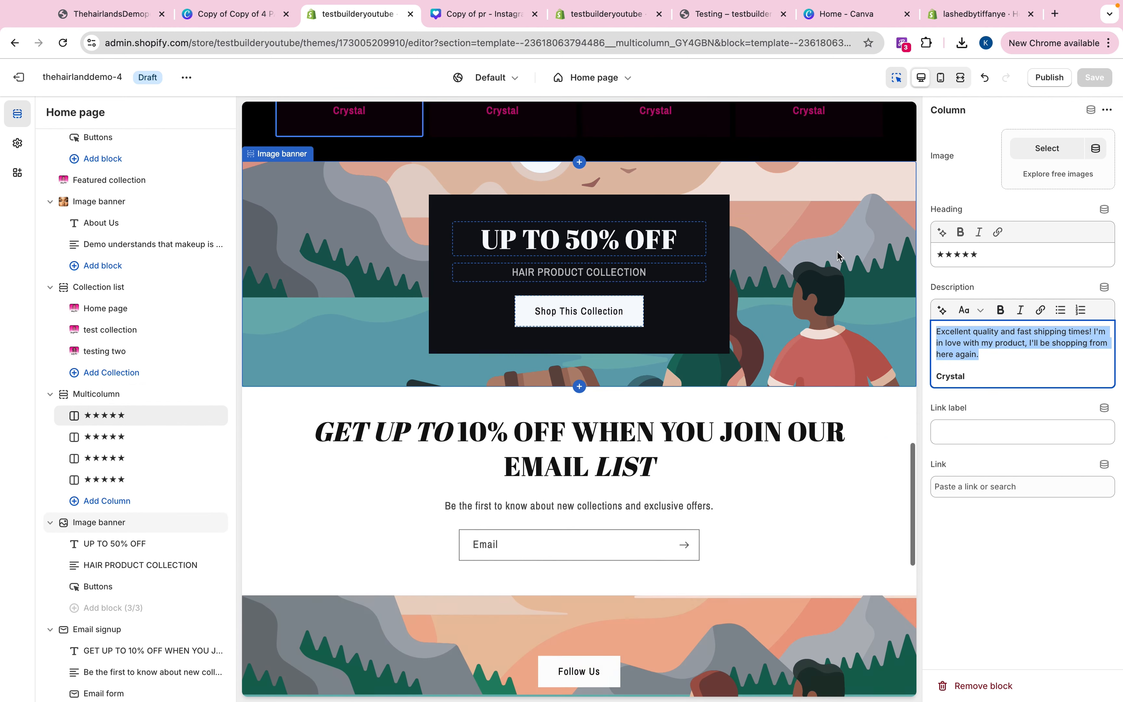
{"action": "left_click", "coordinate": [301, 259]}
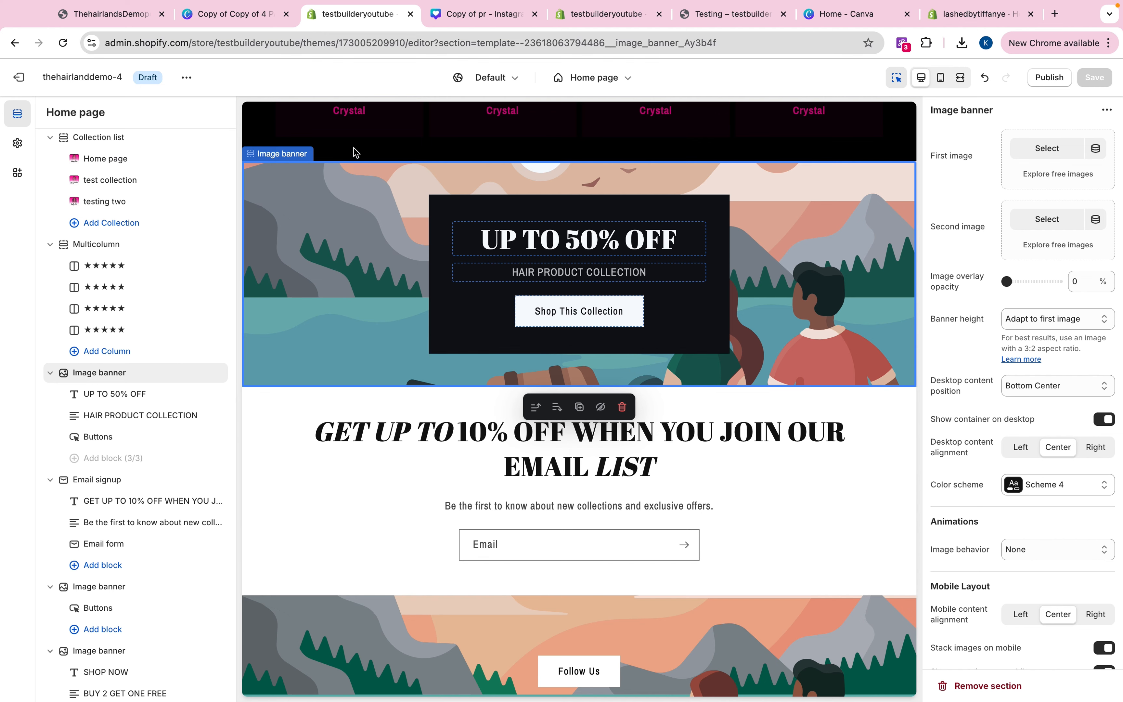
- Look through the slideshow template pages in Canva, then return to Shopify and review the remaining banners, footer and top of the home page
{"action": "left_click", "coordinate": [239, 16]}
{"action": "scroll", "coordinate": [457, 378], "scroll_direction": "up", "scroll_amount": 10}
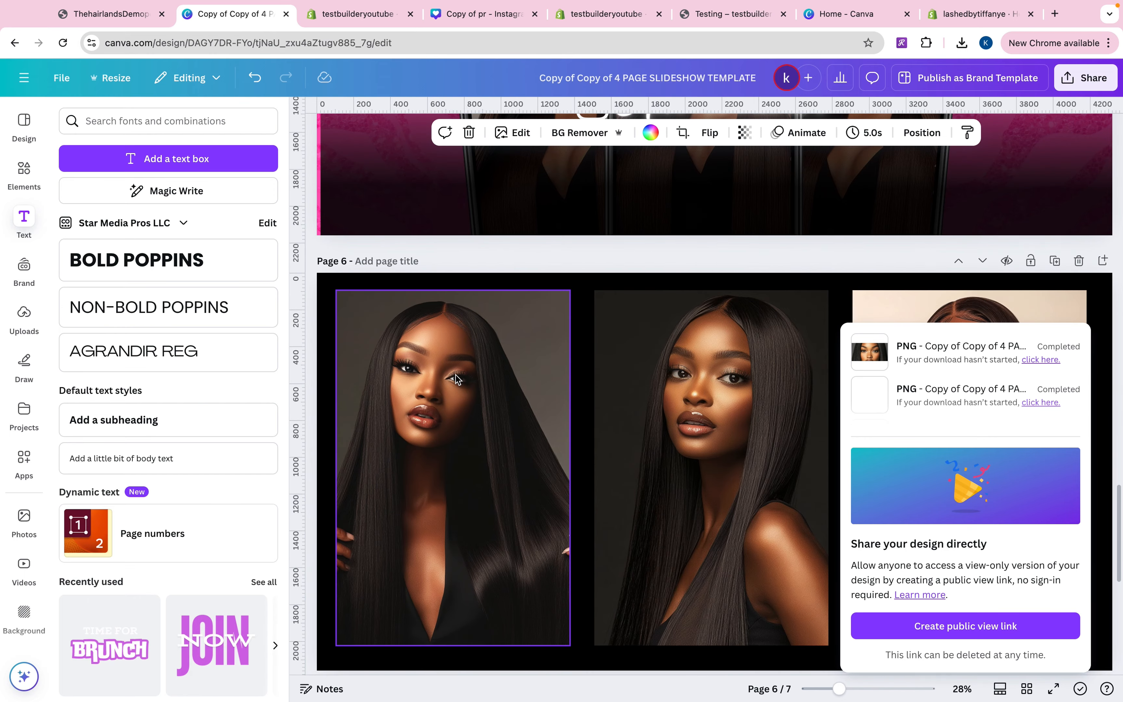
{"action": "scroll", "coordinate": [492, 402], "scroll_direction": "up", "scroll_amount": 15}
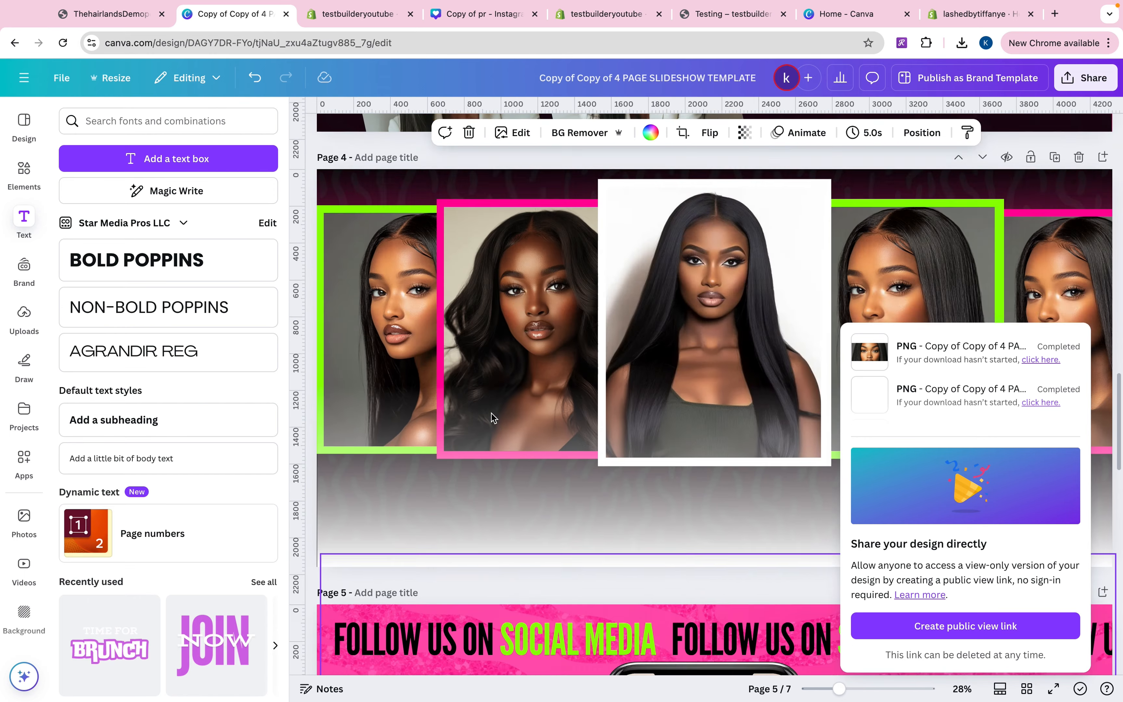
{"action": "scroll", "coordinate": [493, 418], "scroll_direction": "up", "scroll_amount": 8}
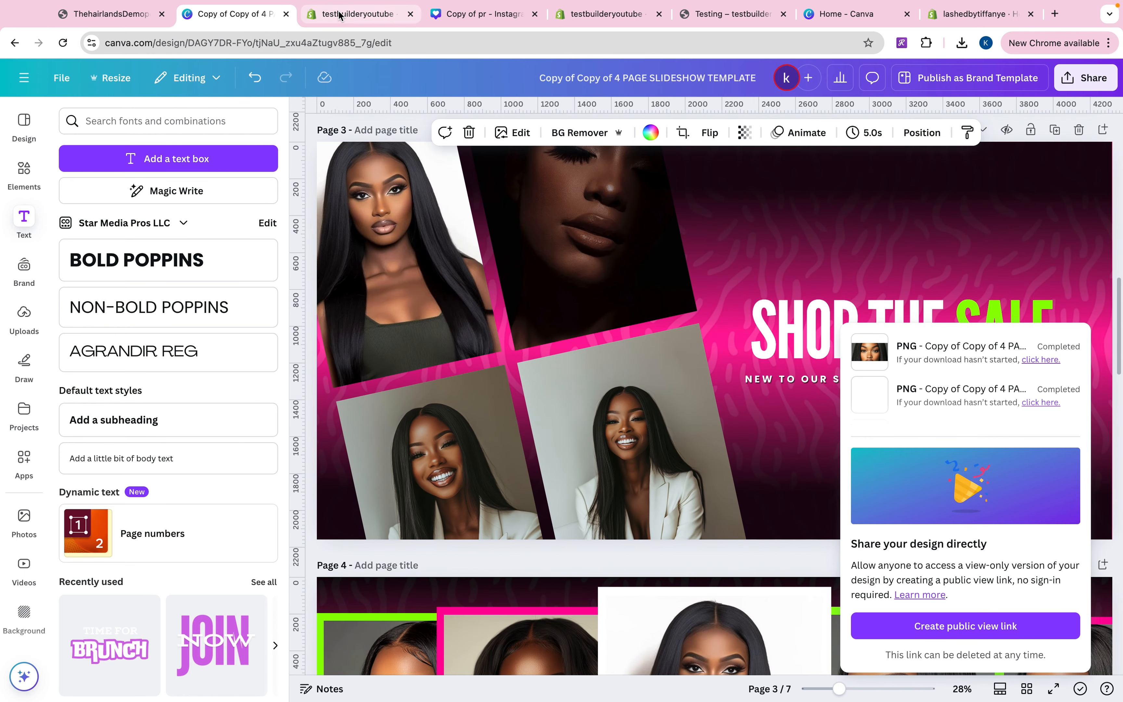
{"action": "left_click", "coordinate": [341, 15]}
{"action": "scroll", "coordinate": [511, 300], "scroll_direction": "down", "scroll_amount": 5}
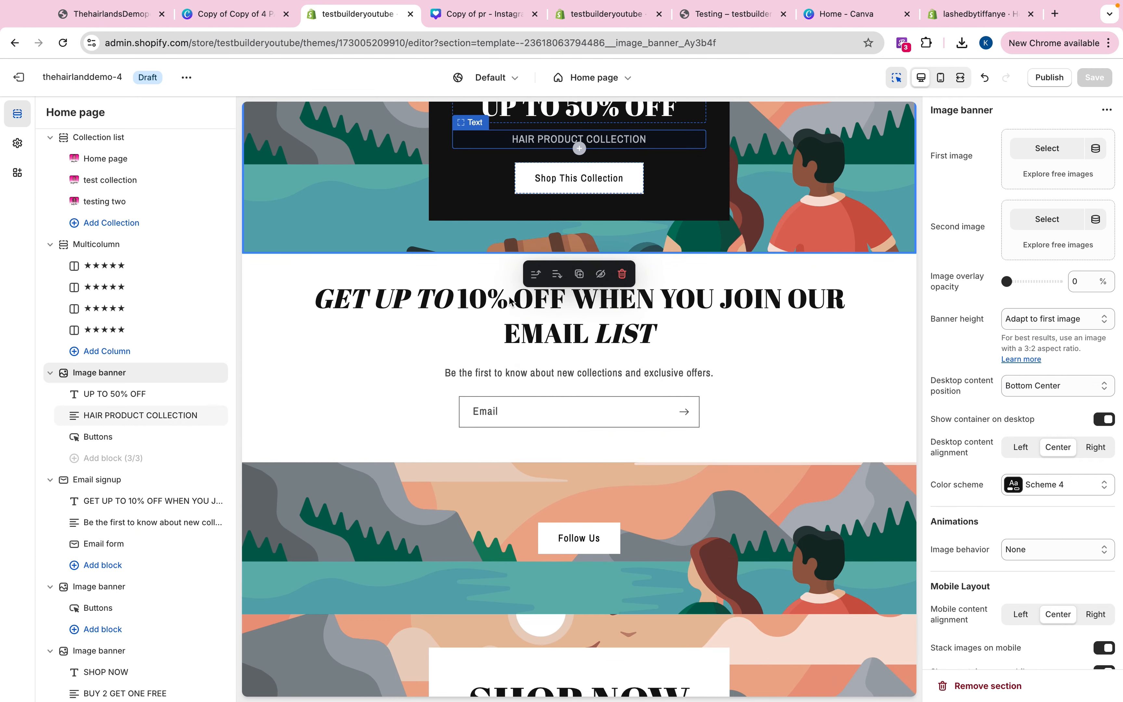
{"action": "scroll", "coordinate": [659, 569], "scroll_direction": "down", "scroll_amount": 10}
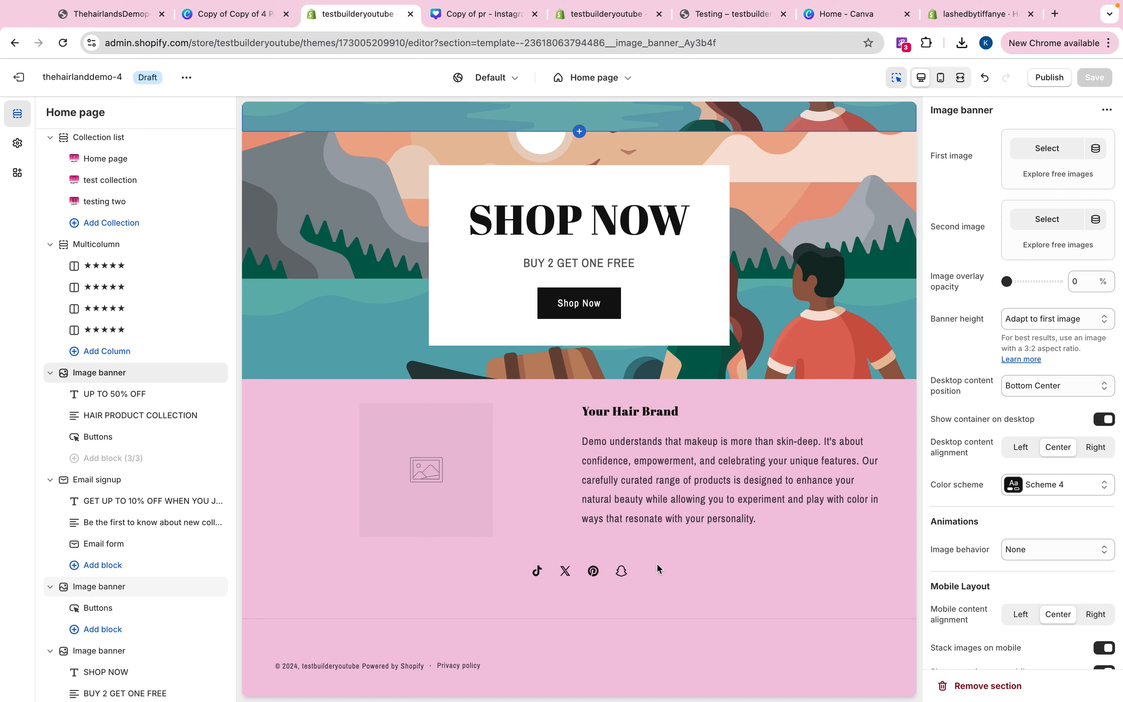
{"action": "scroll", "coordinate": [659, 568], "scroll_direction": "up", "scroll_amount": 15}
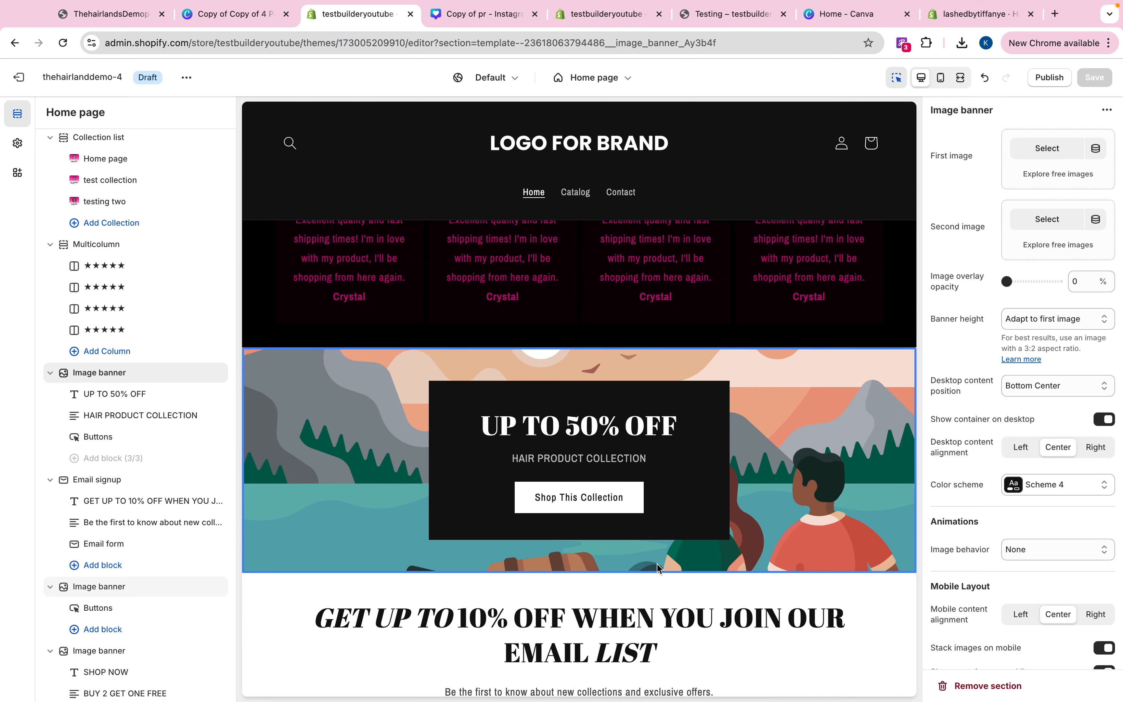
{"action": "scroll", "coordinate": [657, 562], "scroll_direction": "up", "scroll_amount": 10}
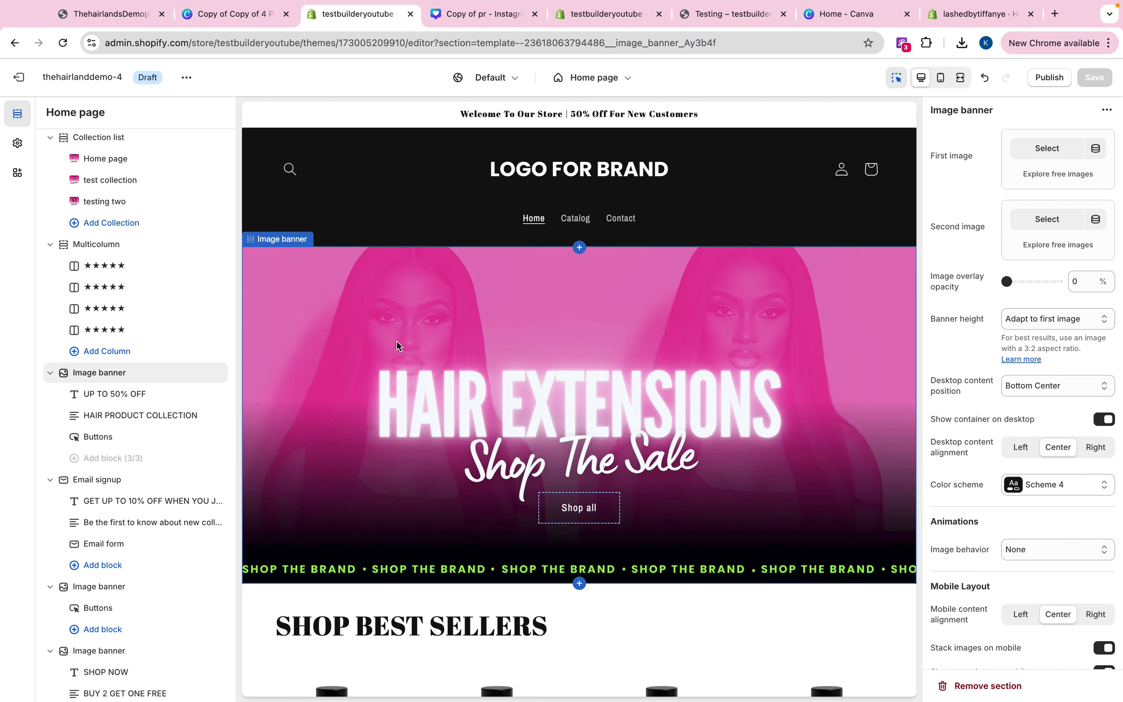
- Leave the theme editor and publish the thehairlanddemo-4 theme in place of the current Dawn theme
{"action": "left_click", "coordinate": [17, 79]}
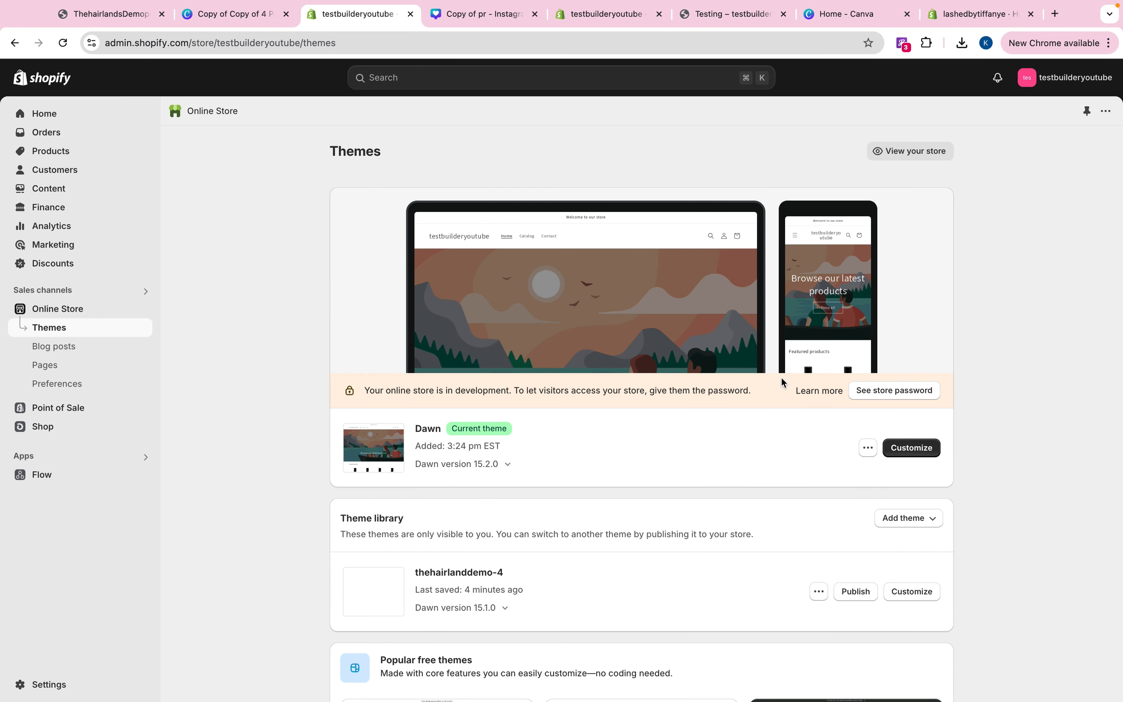
{"action": "scroll", "coordinate": [688, 353], "scroll_direction": "down", "scroll_amount": 1}
{"action": "scroll", "coordinate": [688, 352], "scroll_direction": "down", "scroll_amount": 2}
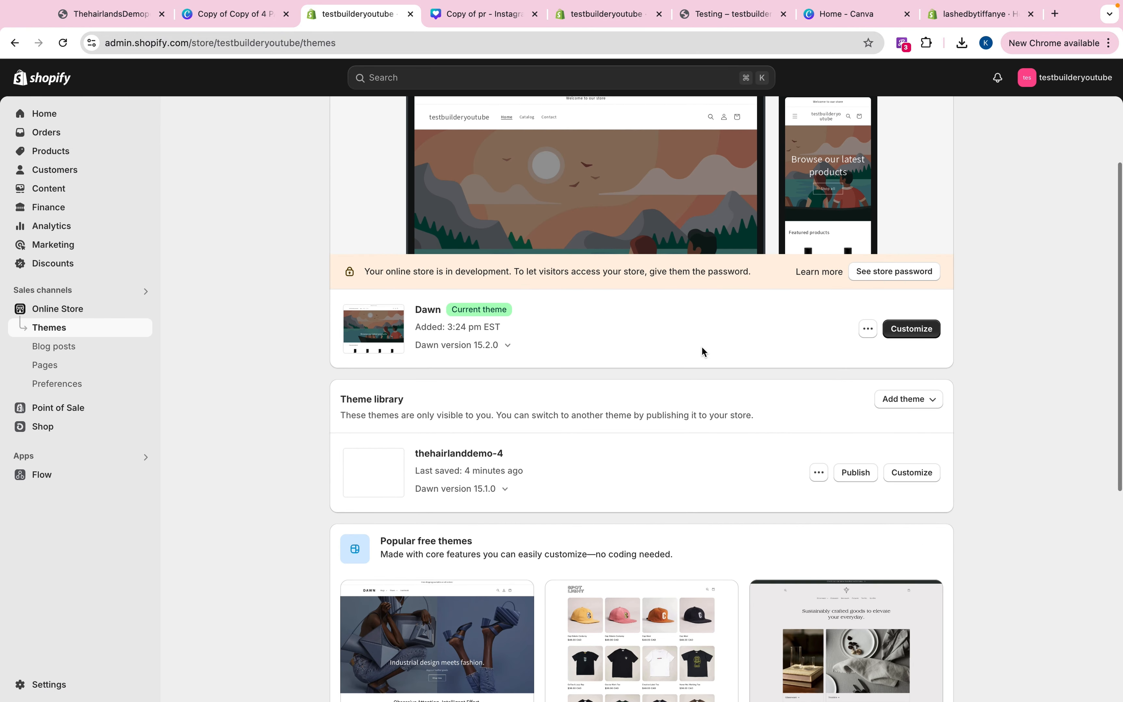
{"action": "left_click", "coordinate": [856, 473]}
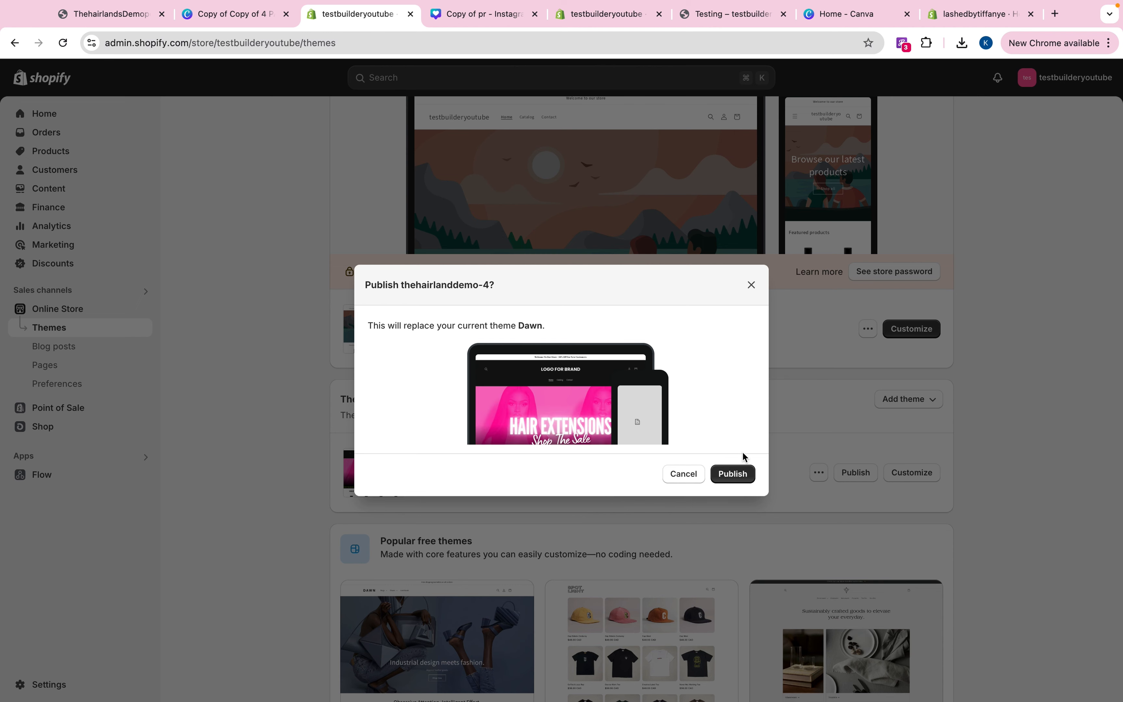
{"action": "left_click", "coordinate": [736, 473]}
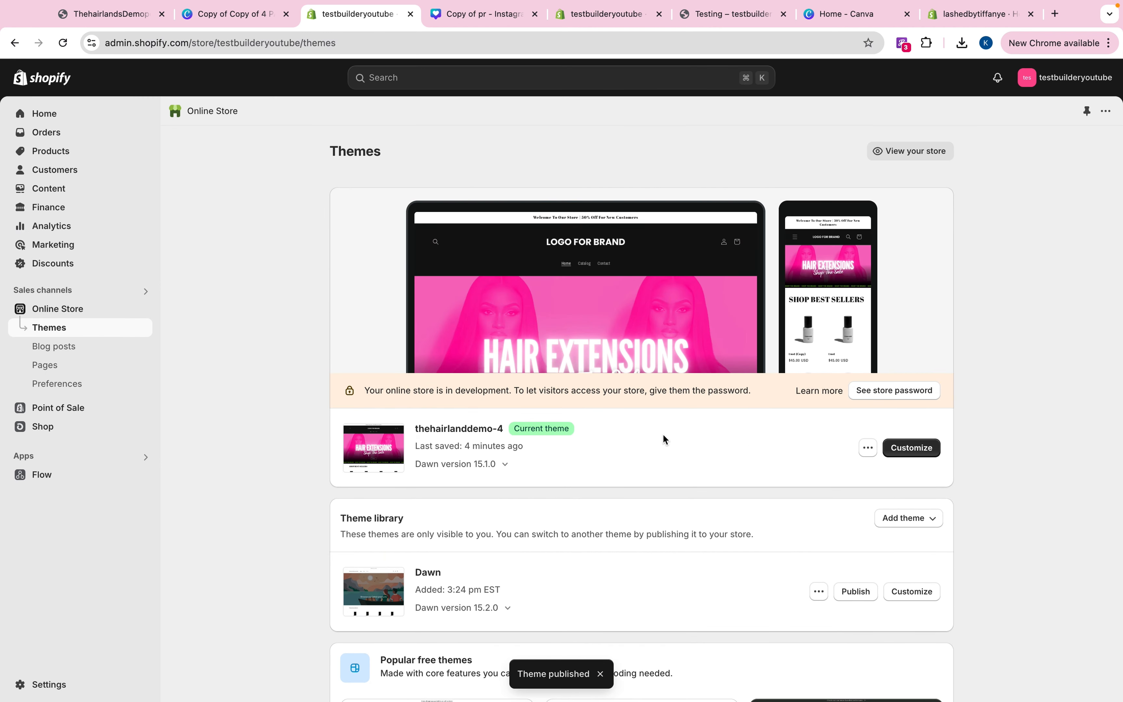
- Preview the published thehairlanddemo-4 theme and look through the storefront home page
{"action": "left_click", "coordinate": [866, 448]}
{"action": "left_click", "coordinate": [796, 475]}
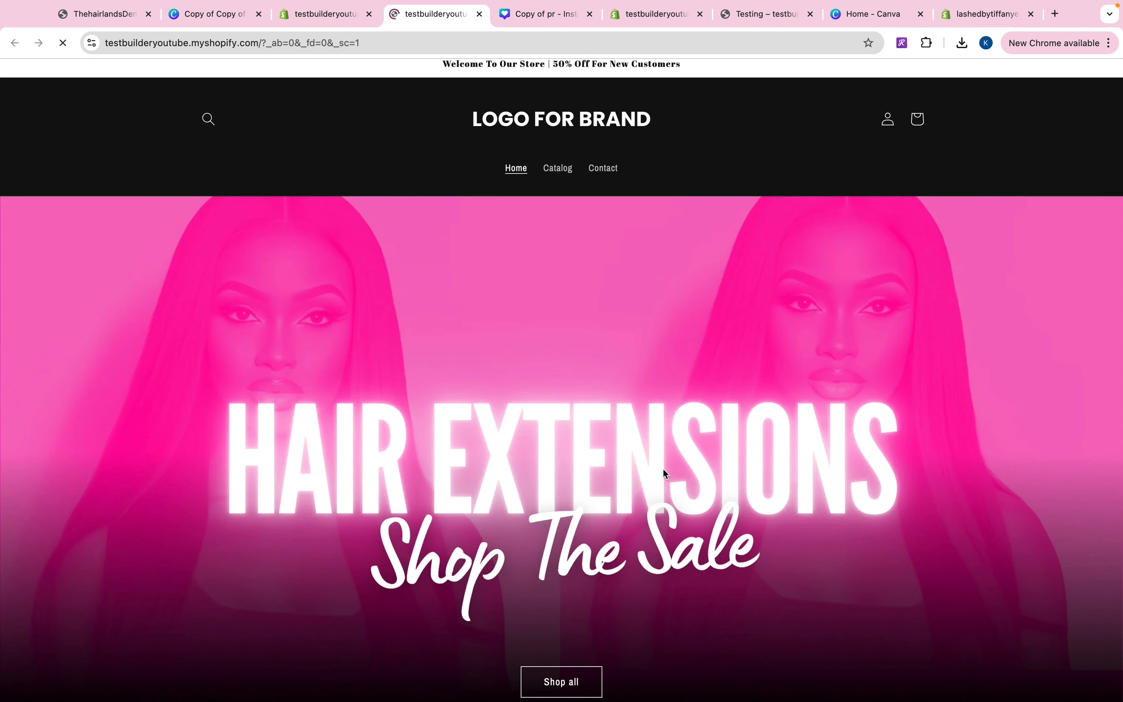
{"action": "scroll", "coordinate": [663, 469], "scroll_direction": "down", "scroll_amount": 6}
{"action": "scroll", "coordinate": [662, 473], "scroll_direction": "down", "scroll_amount": 5}
{"action": "scroll", "coordinate": [661, 473], "scroll_direction": "up", "scroll_amount": 15}
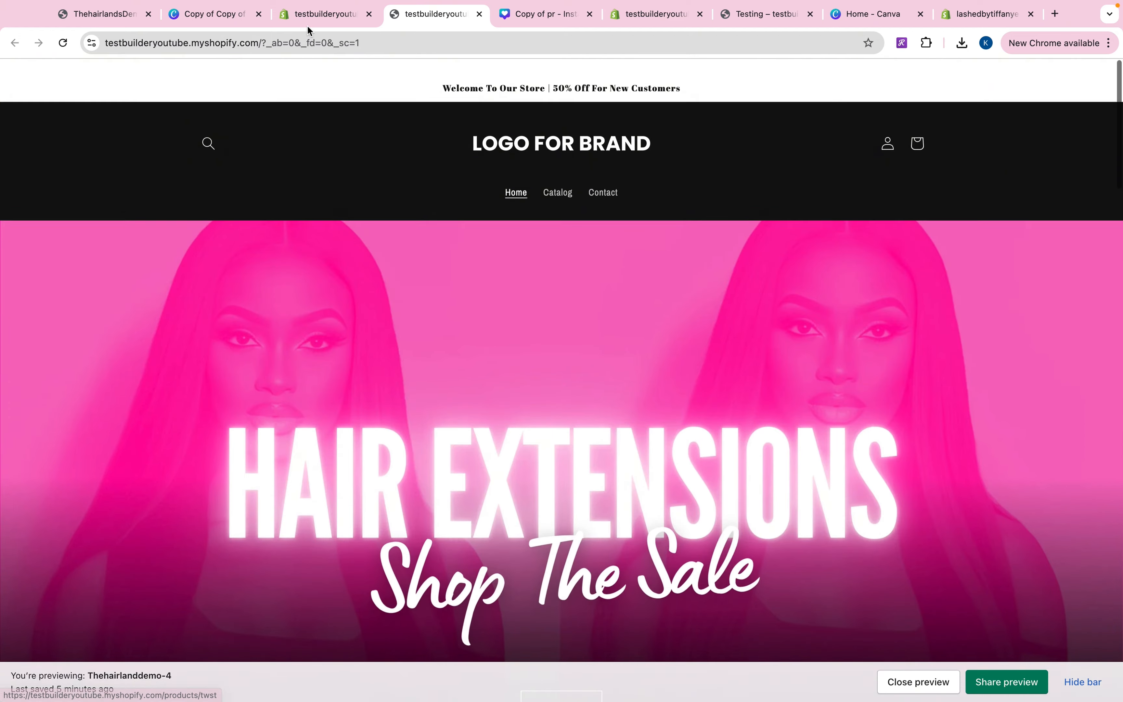
- Return to the Shopify admin and open the store's Main menu to review its menu items
{"action": "left_click", "coordinate": [304, 13]}
{"action": "left_click", "coordinate": [348, 29]}
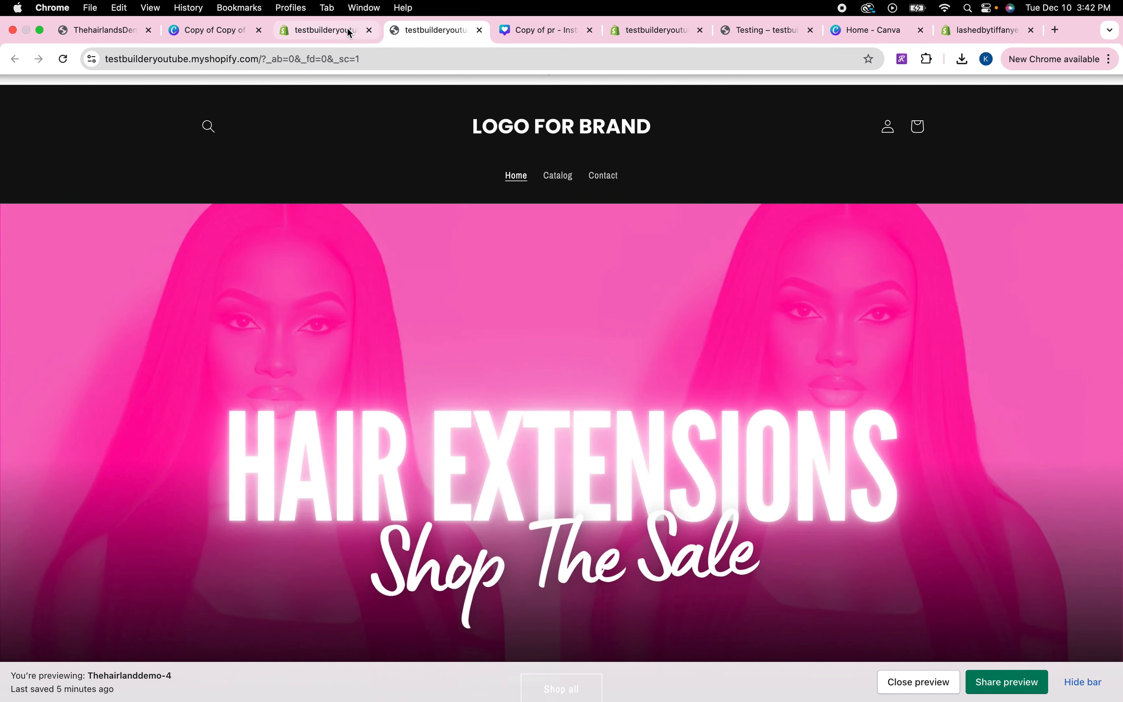
{"action": "left_click", "coordinate": [349, 30]}
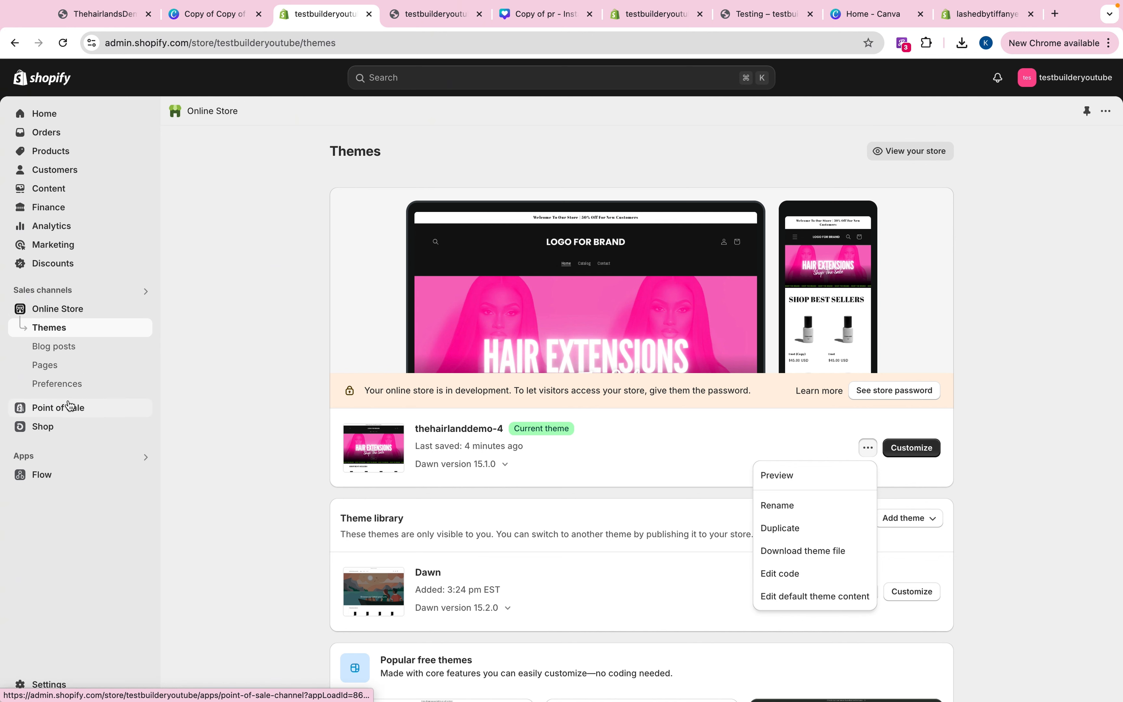
{"action": "left_click", "coordinate": [44, 192]}
{"action": "left_click", "coordinate": [49, 247]}
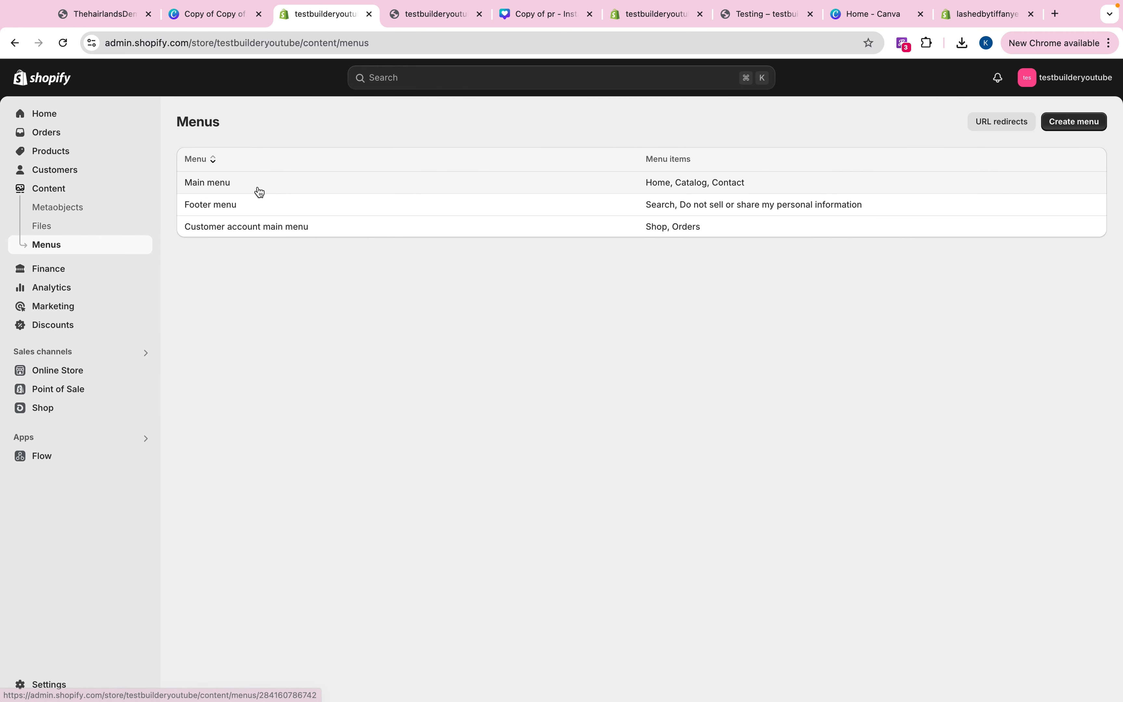
{"action": "left_click", "coordinate": [260, 192]}
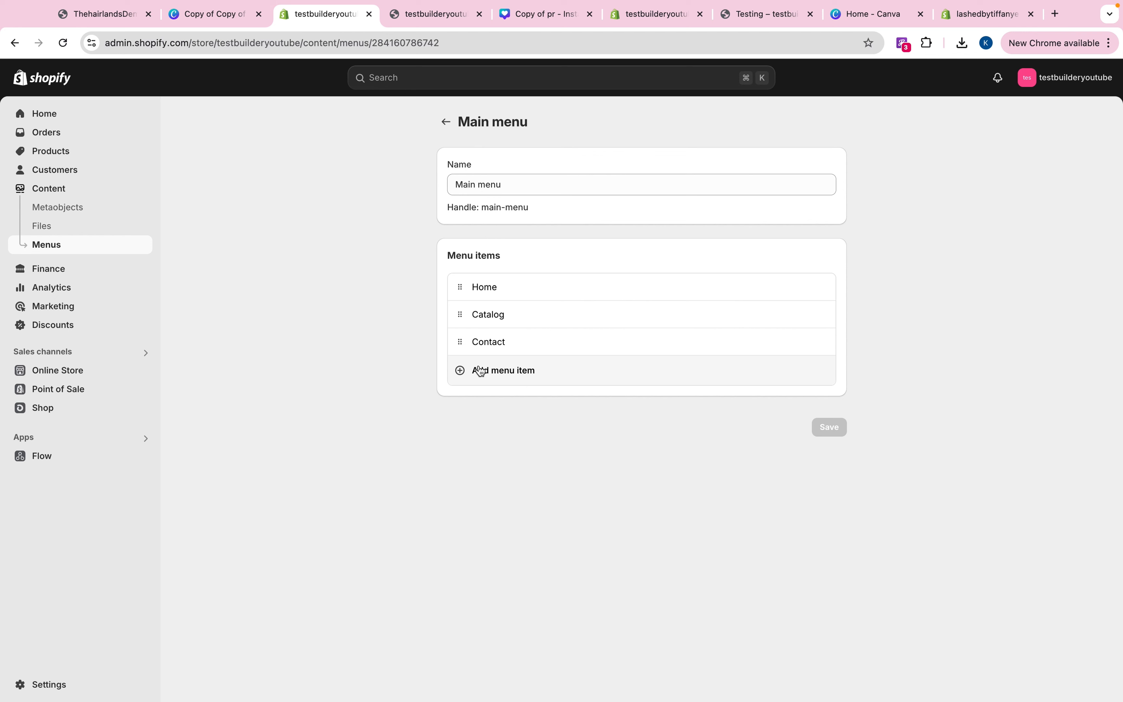
{"action": "mouse_move", "coordinate": [457, 344]}
{"action": "left_mouse_down"}
{"action": "mouse_move", "coordinate": [453, 329]}
{"action": "mouse_move", "coordinate": [457, 359]}
{"action": "mouse_move", "coordinate": [459, 347]}
{"action": "left_mouse_up"}
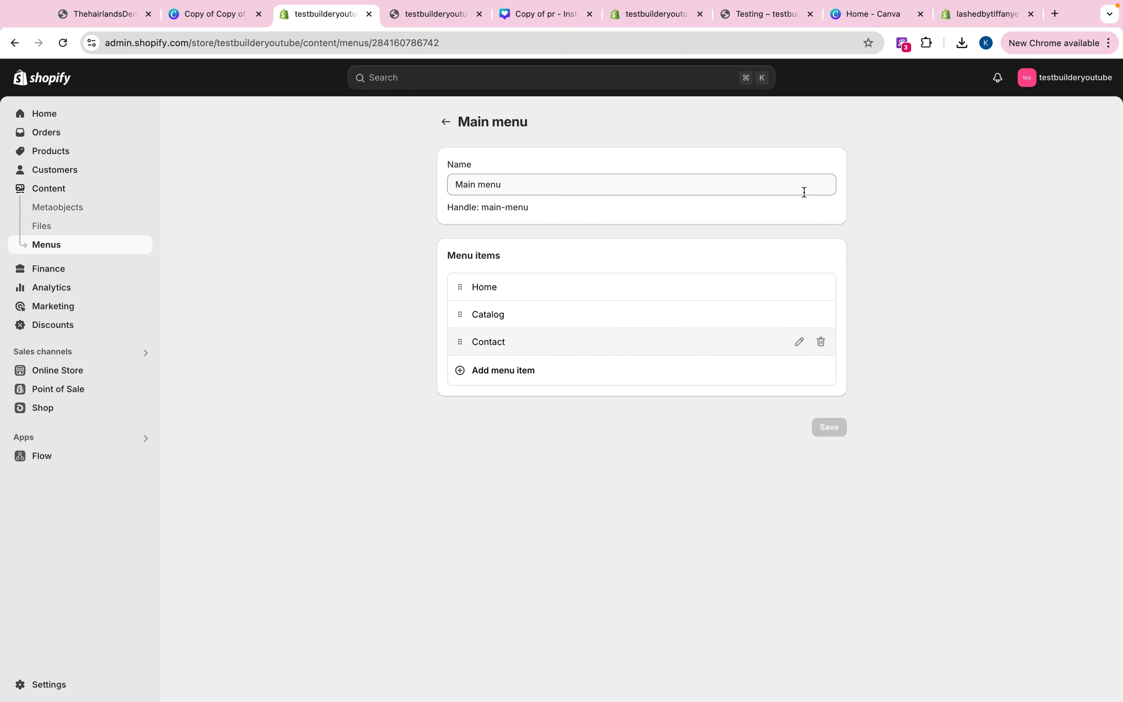